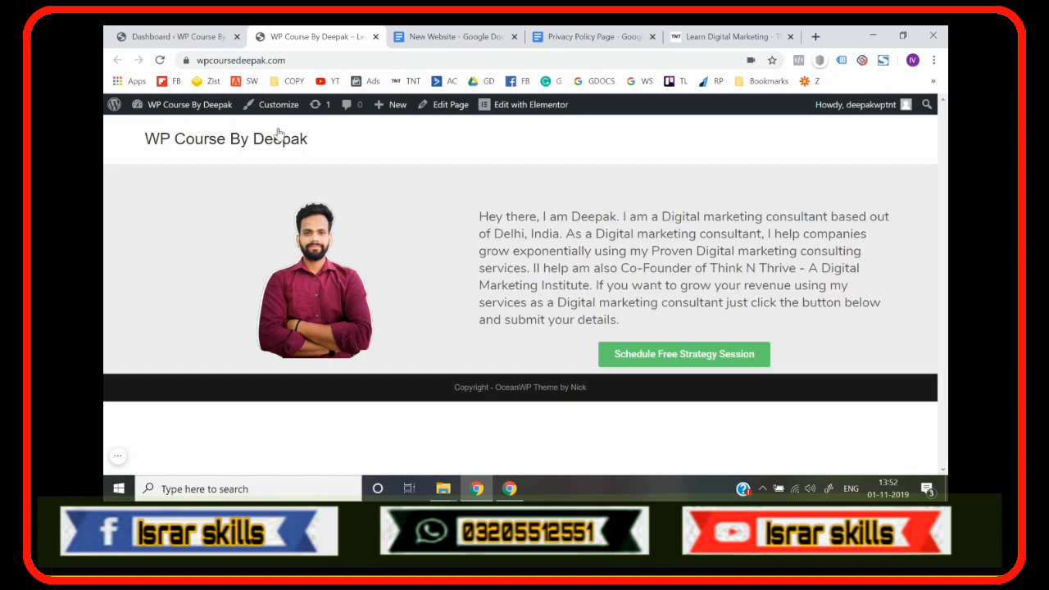
# - Examine the site title and footer copyright line on the home page, comparing them with the header and footer of the Think N Thrive site
pyautogui.moveTo(129, 151); pyautogui.dragTo(341, 146)
pyautogui.click(327, 152)
pyautogui.click(123, 146)
pyautogui.click(341, 146)
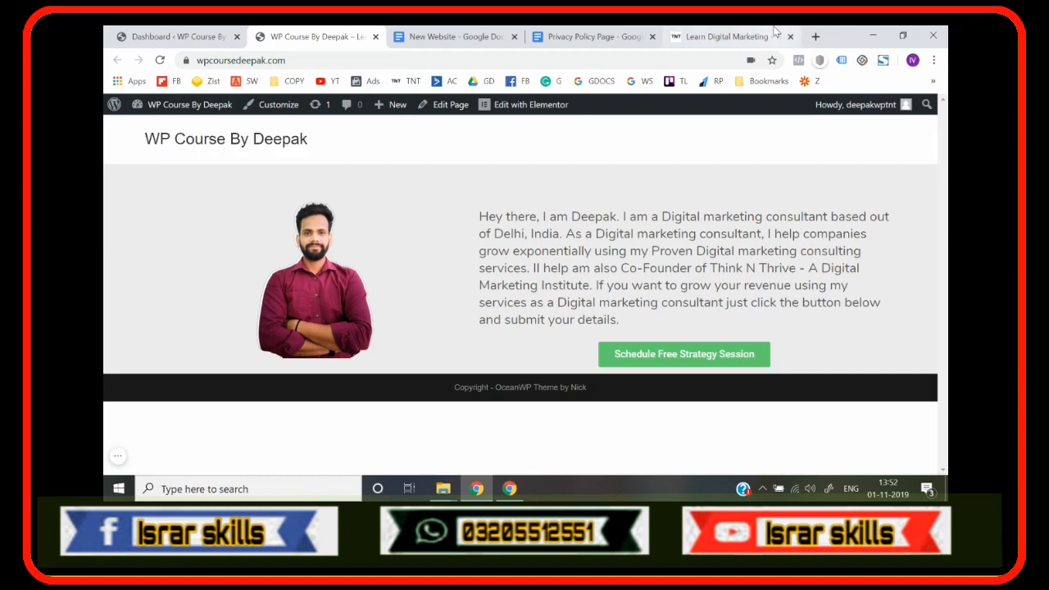
pyautogui.click(679, 36)
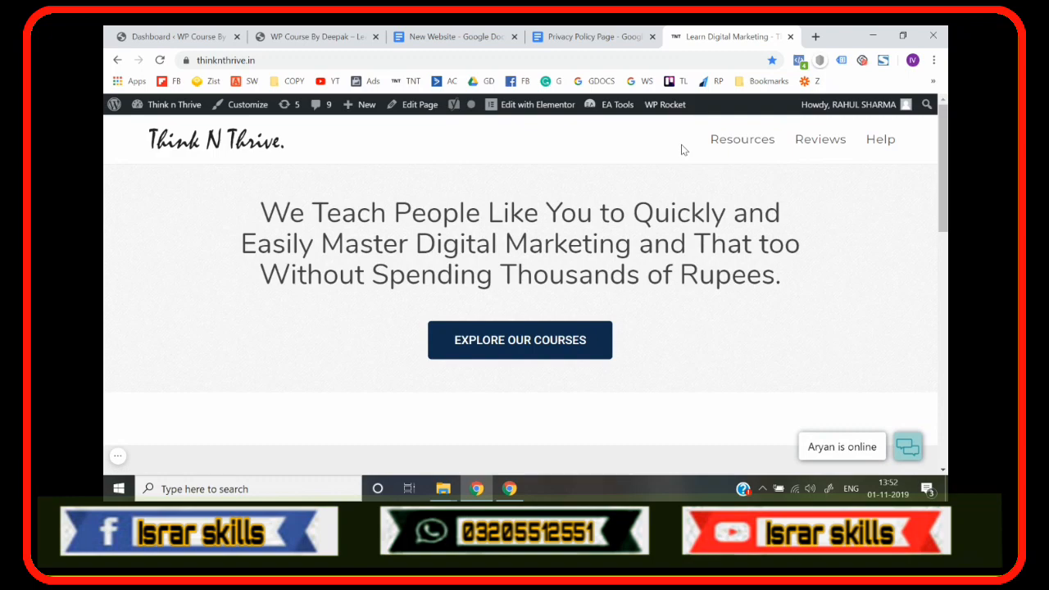
pyautogui.scroll(-15, 681, 144)
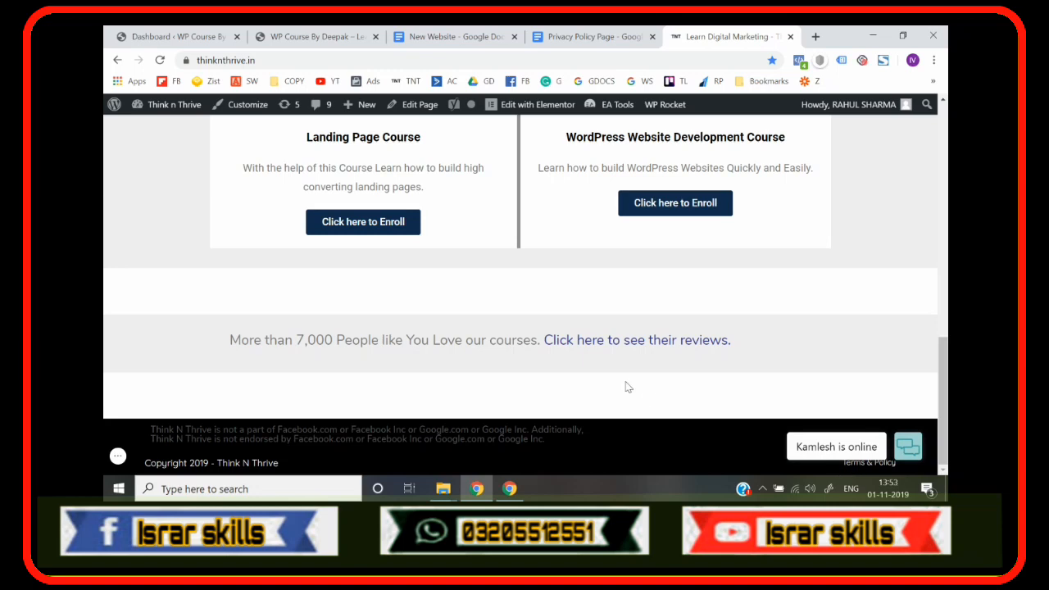
pyautogui.scroll(15, 628, 387)
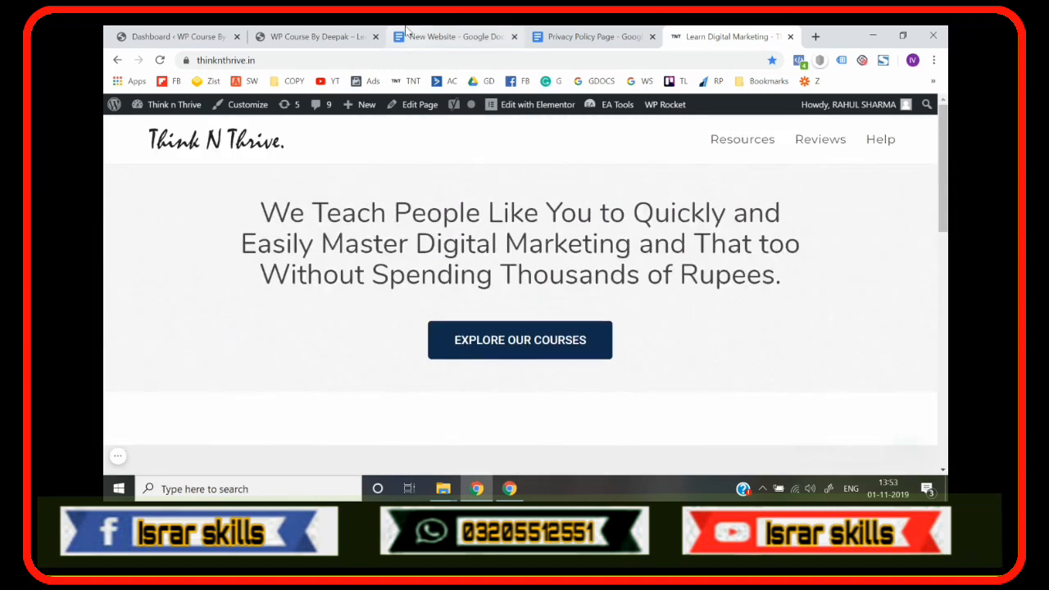
pyautogui.click(323, 36)
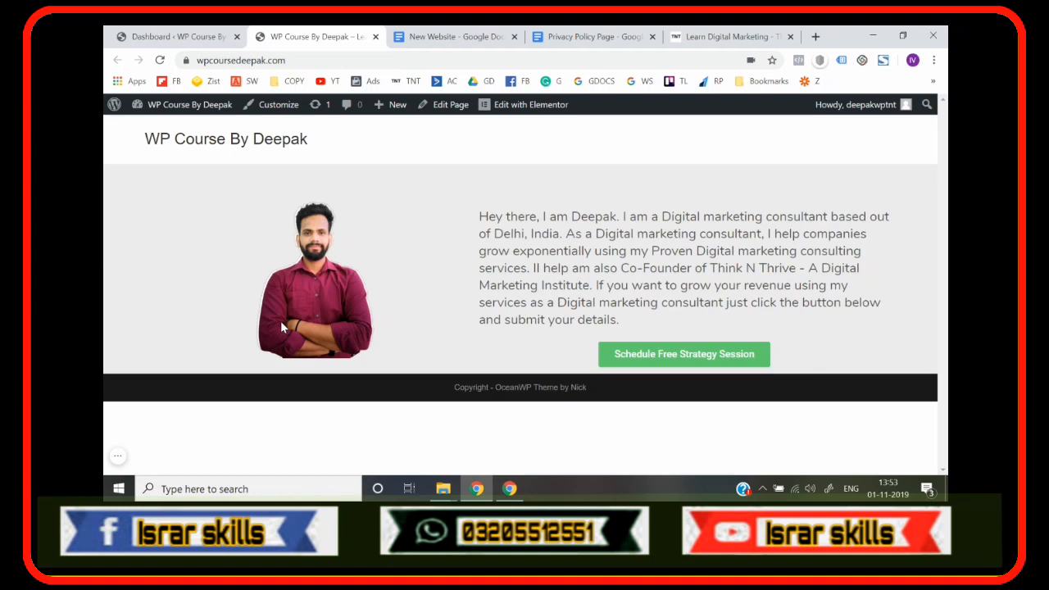
pyautogui.moveTo(455, 388); pyautogui.dragTo(603, 400)
pyautogui.click(463, 388)
pyautogui.click(456, 388)
pyautogui.click(607, 401)
# - Replace the OceanWP theme credit after the date shortcode in the bottom footer's copyright text with the site title, and publish the change
pyautogui.click(288, 116)
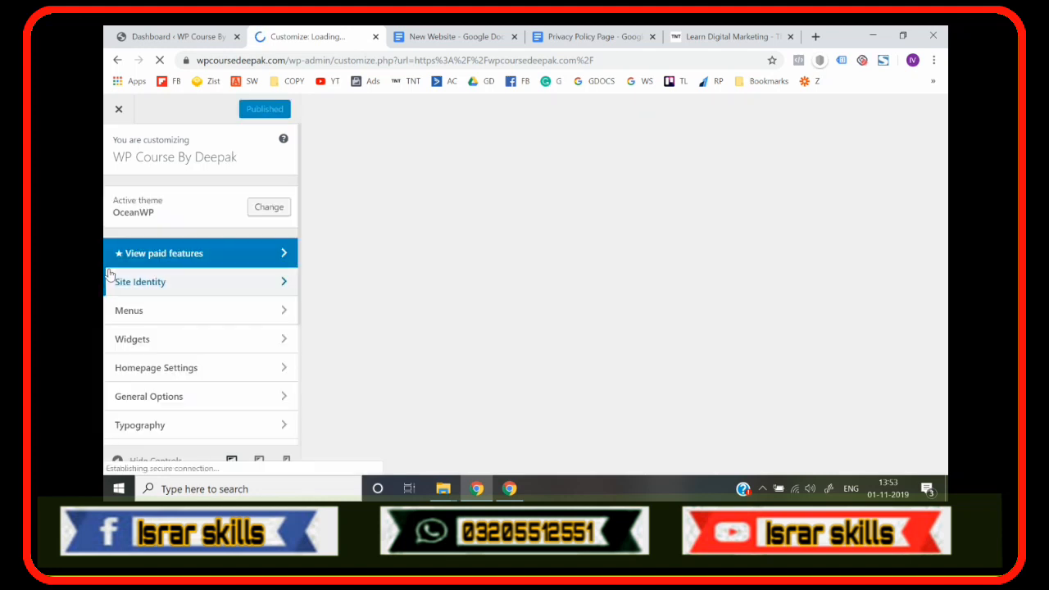
pyautogui.scroll(-3, 150, 364)
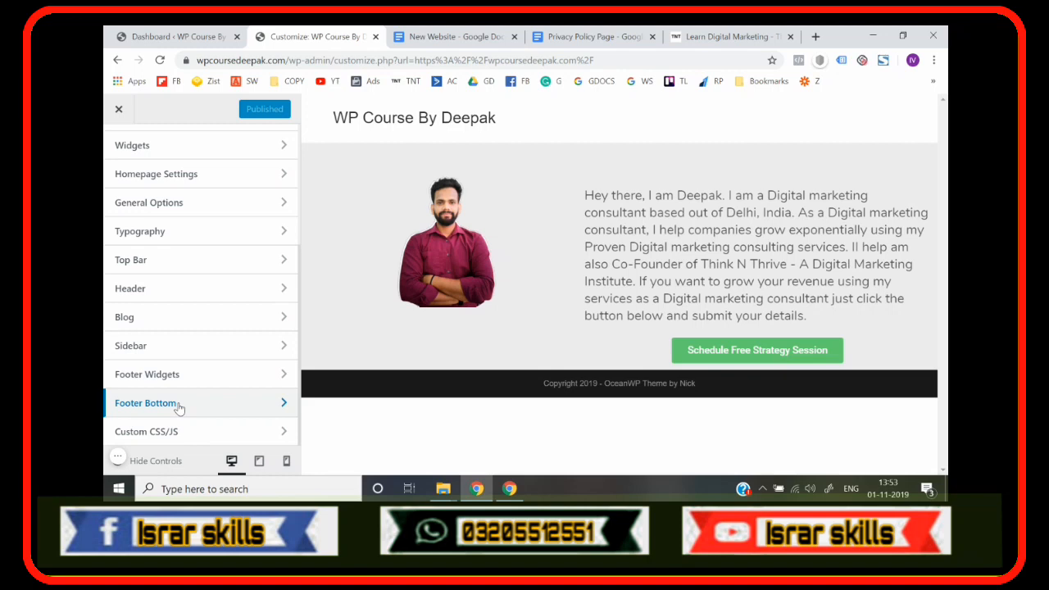
pyautogui.click(179, 406)
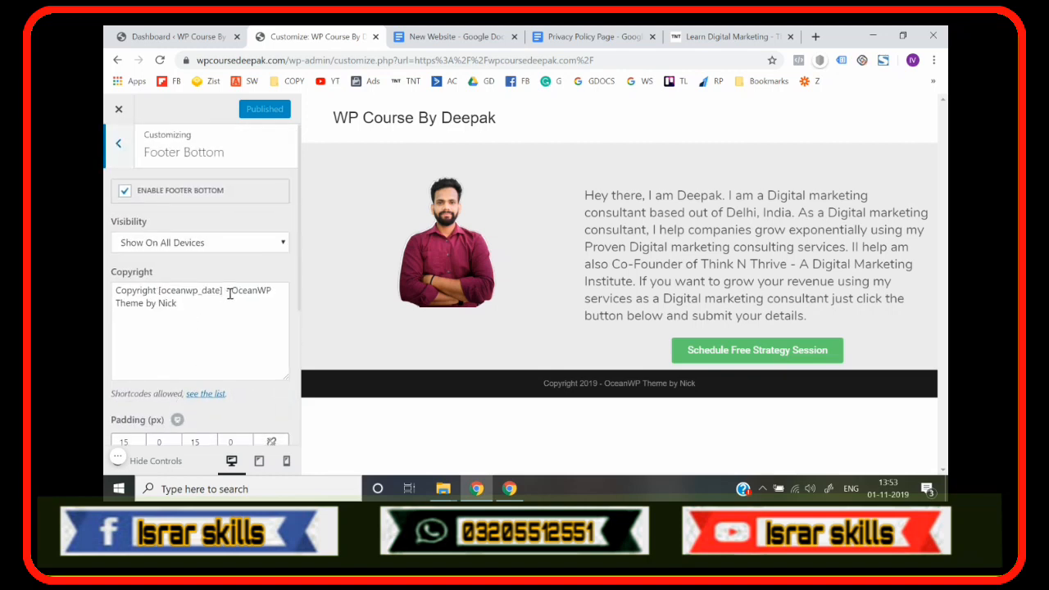
pyautogui.moveTo(231, 292); pyautogui.dragTo(246, 313)
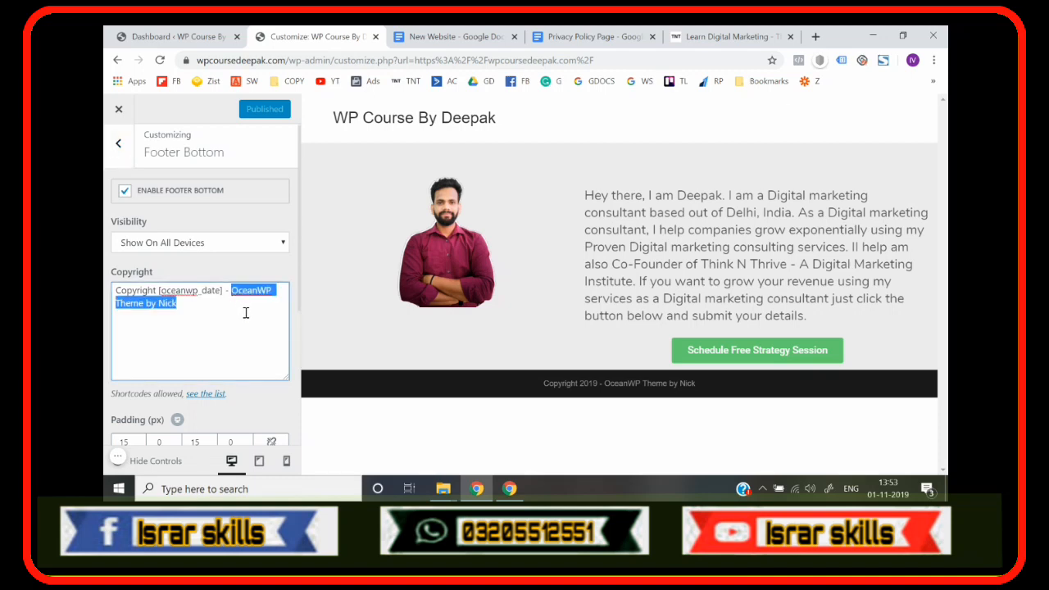
pyautogui.write('WP')
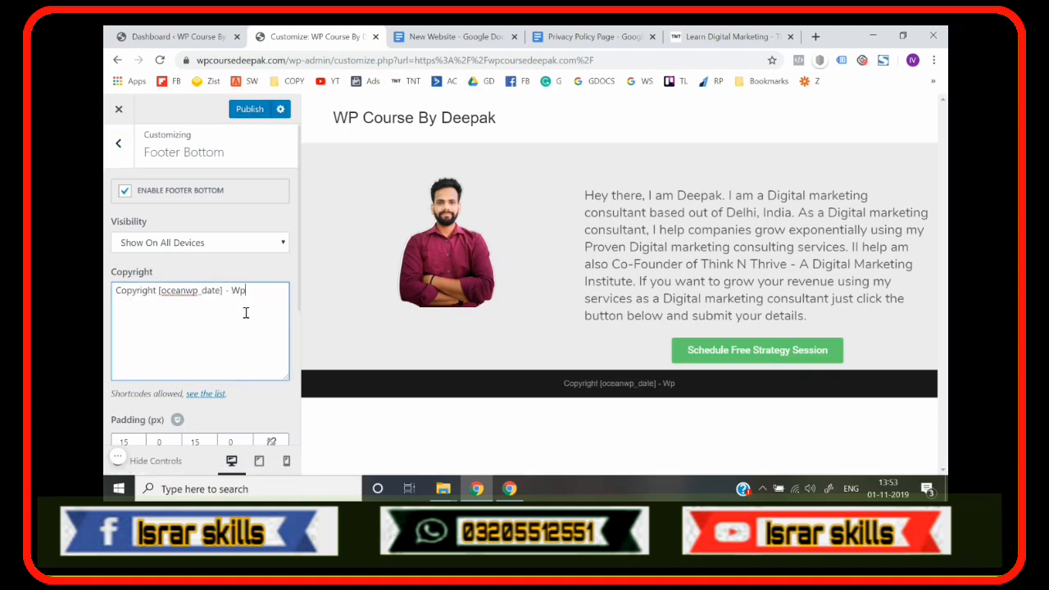
pyautogui.write(' Course By Deepak')
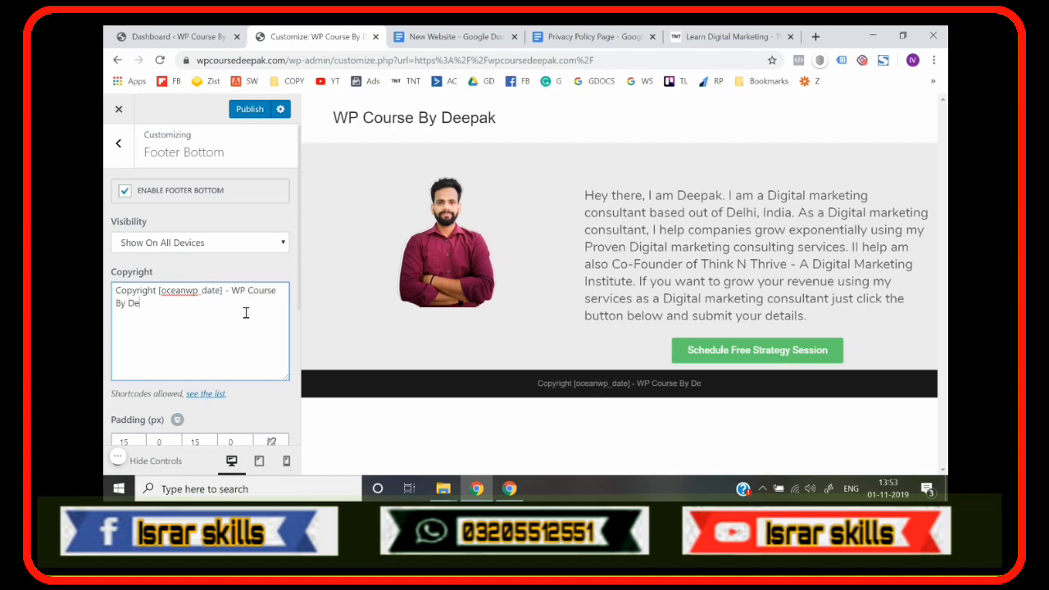
pyautogui.click(105, 325)
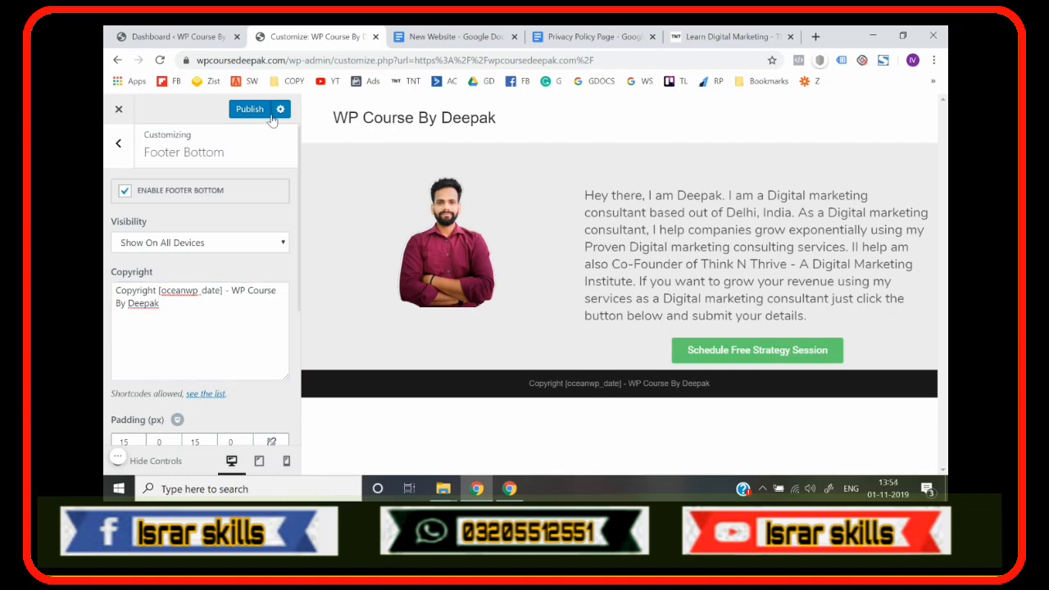
pyautogui.click(247, 111)
pyautogui.click(119, 111)
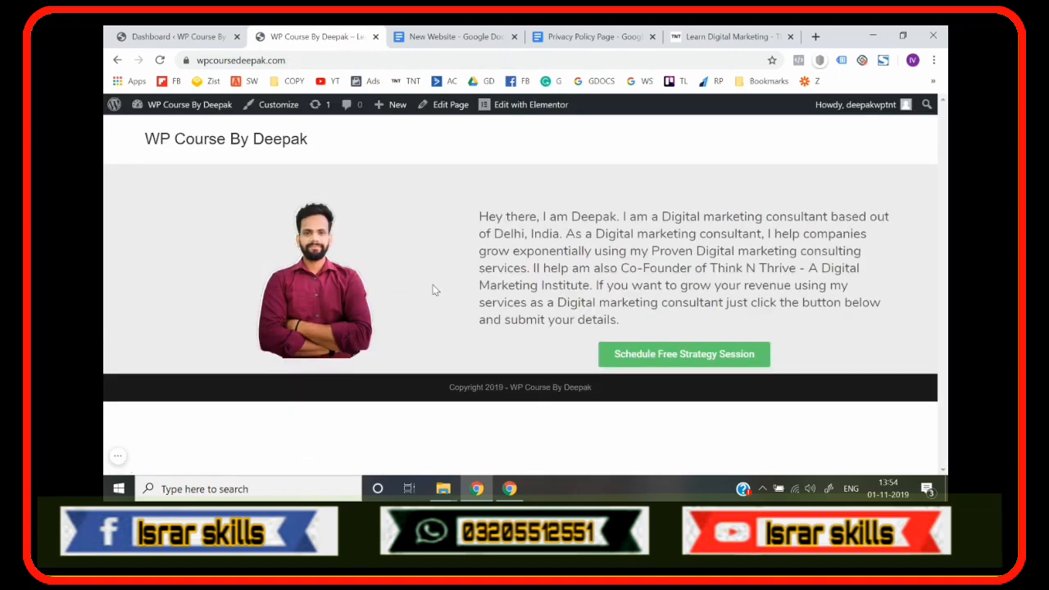
# - Reload the live home page and check its footer copyright line and header title
pyautogui.click(399, 62)
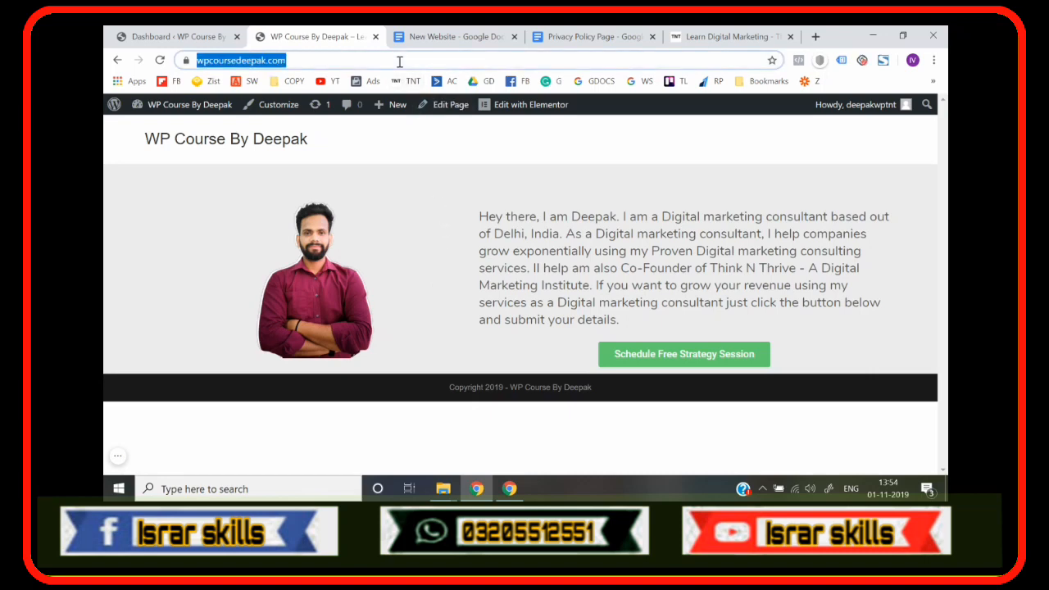
pyautogui.press('Return')
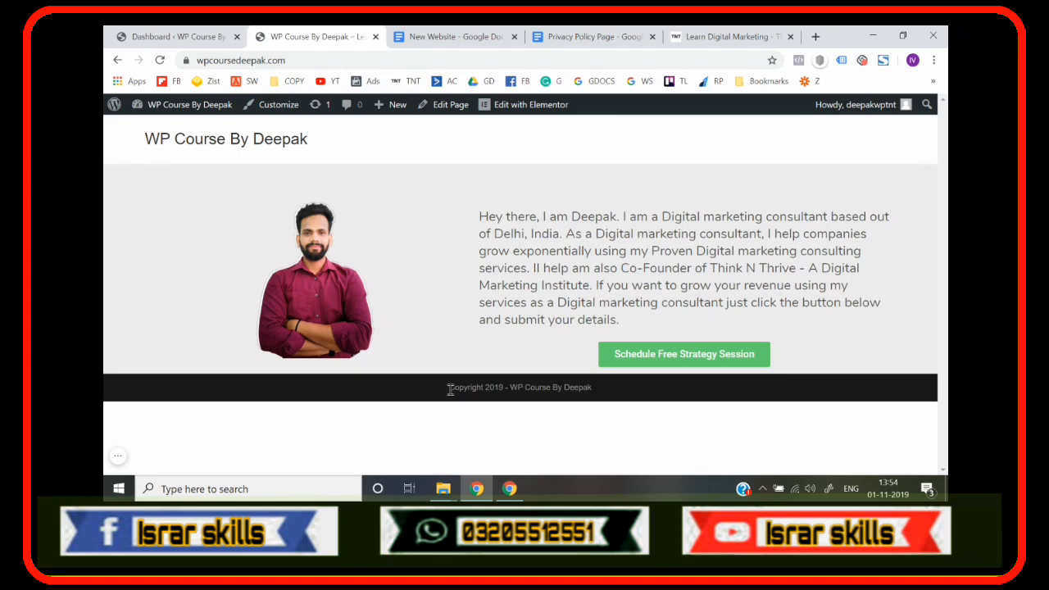
pyautogui.moveTo(449, 390)
pyautogui.mouseDown()
pyautogui.moveTo(507, 405)
pyautogui.moveTo(616, 399)
pyautogui.moveTo(443, 400)
pyautogui.mouseUp()
pyautogui.click(617, 399)
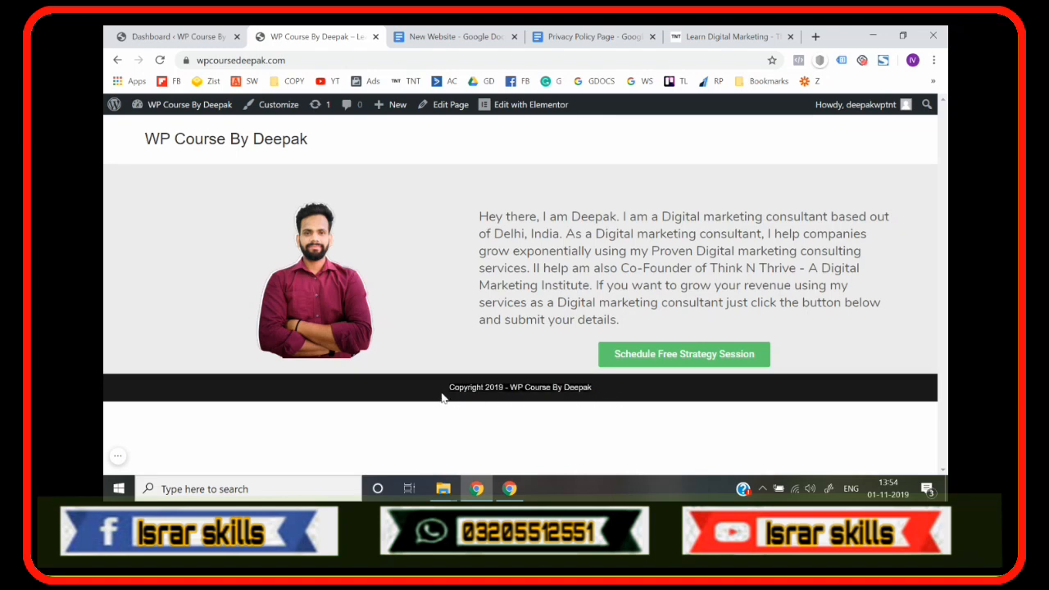
pyautogui.click(442, 397)
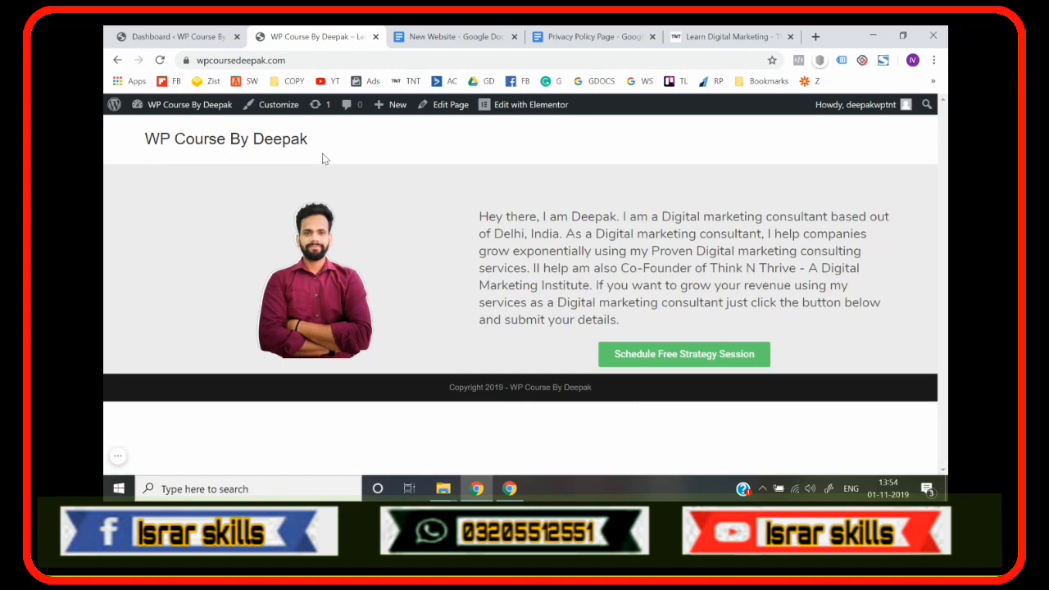
pyautogui.moveTo(324, 159)
pyautogui.mouseDown()
pyautogui.moveTo(142, 150)
pyautogui.moveTo(331, 149)
pyautogui.mouseUp()
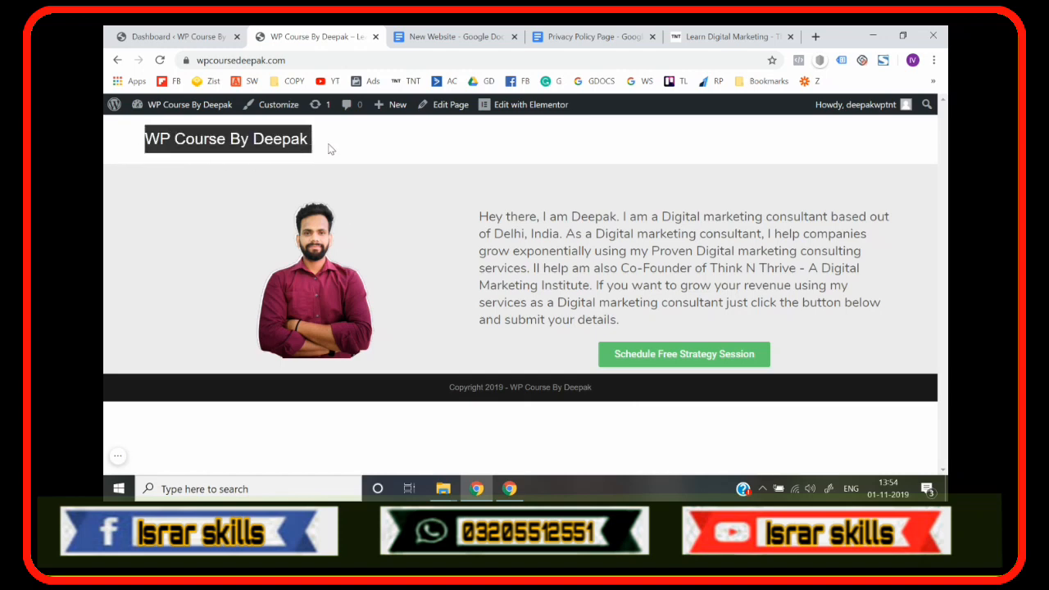
pyautogui.click(331, 149)
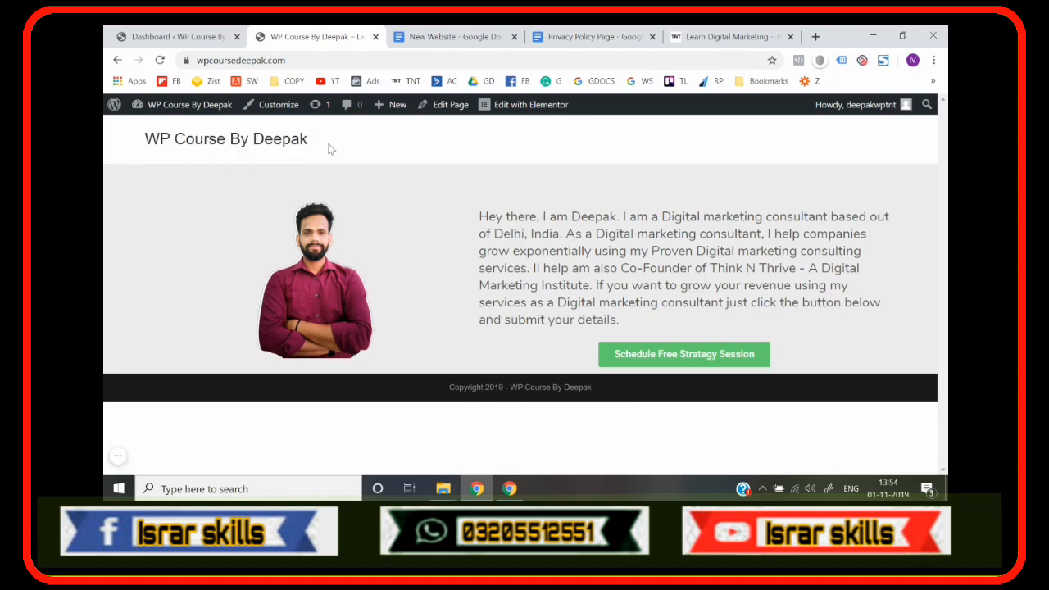
# - Open the Canva website in a new browser tab
pyautogui.click(817, 37)
pyautogui.write('canv')
pyautogui.press('Return')
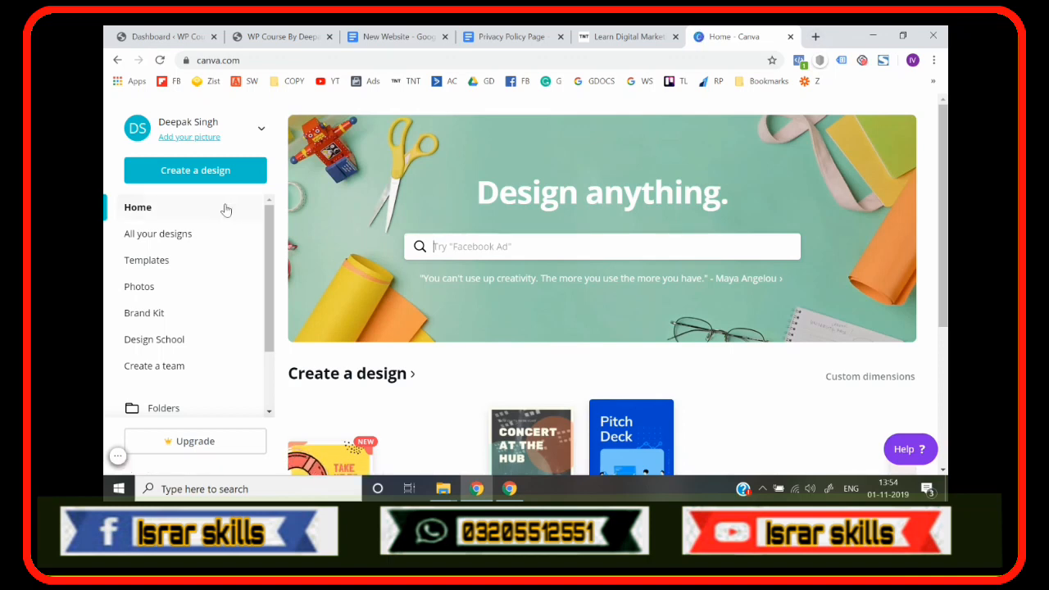
# - Create a custom 100 × 100 px design, preview its canvas at 100% zoom, and return to the Canva home page
pyautogui.click(211, 177)
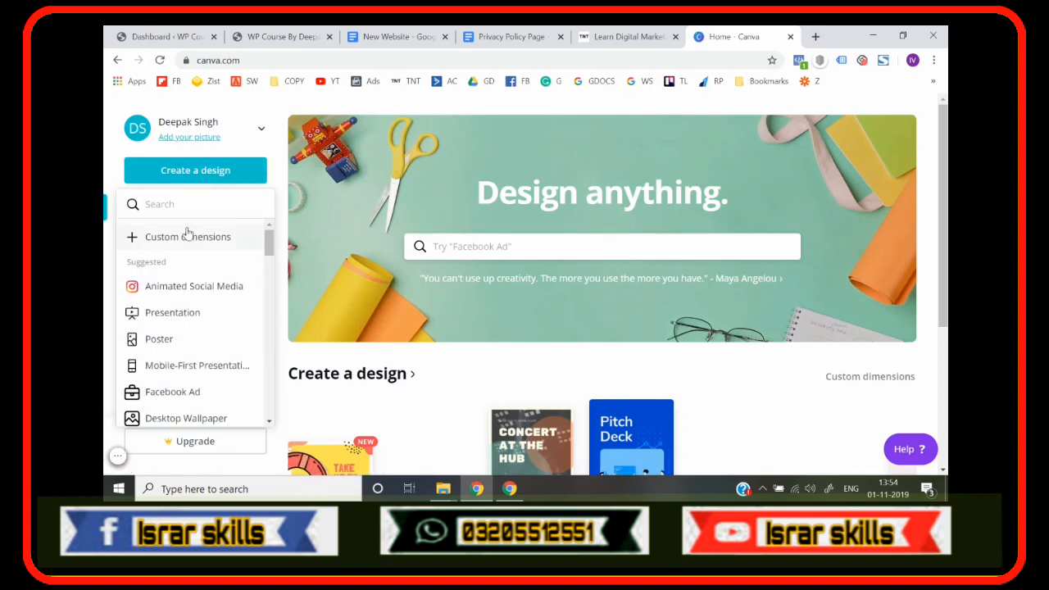
pyautogui.click(212, 239)
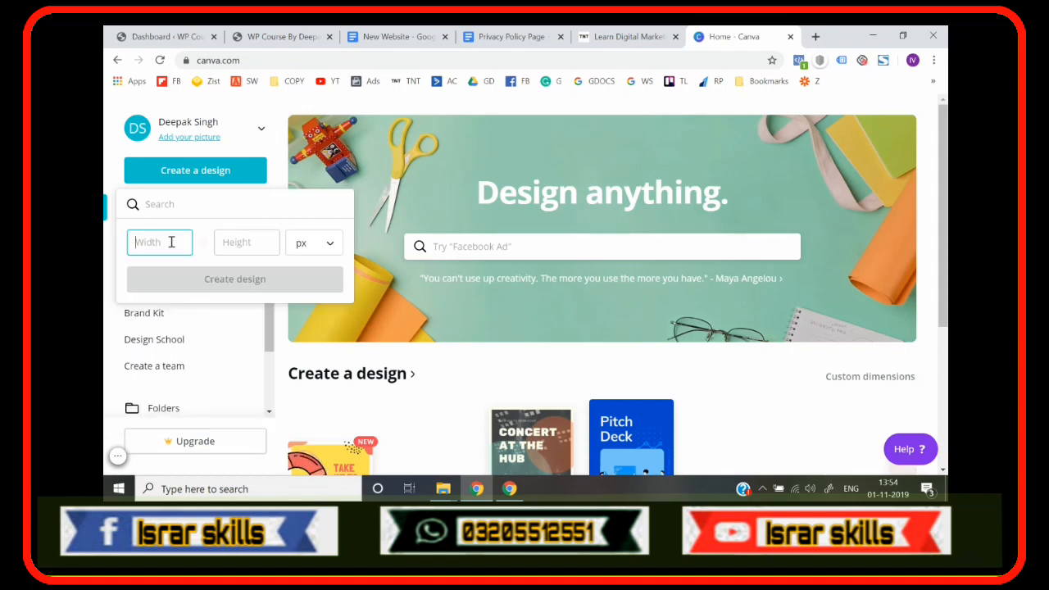
pyautogui.write('100')
pyautogui.press('Tab')
pyautogui.write('100')
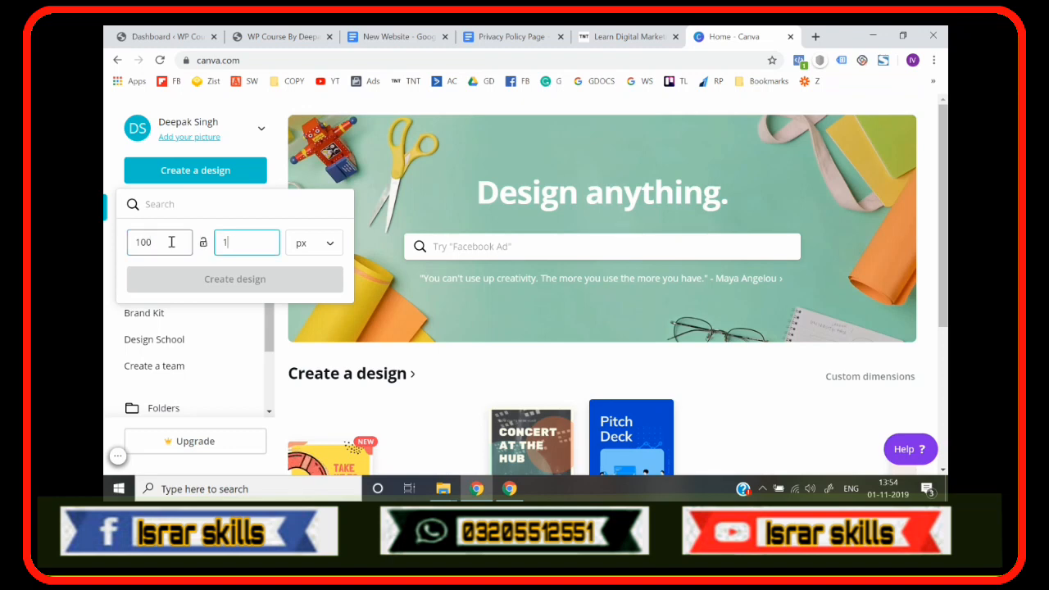
pyautogui.press('Return')
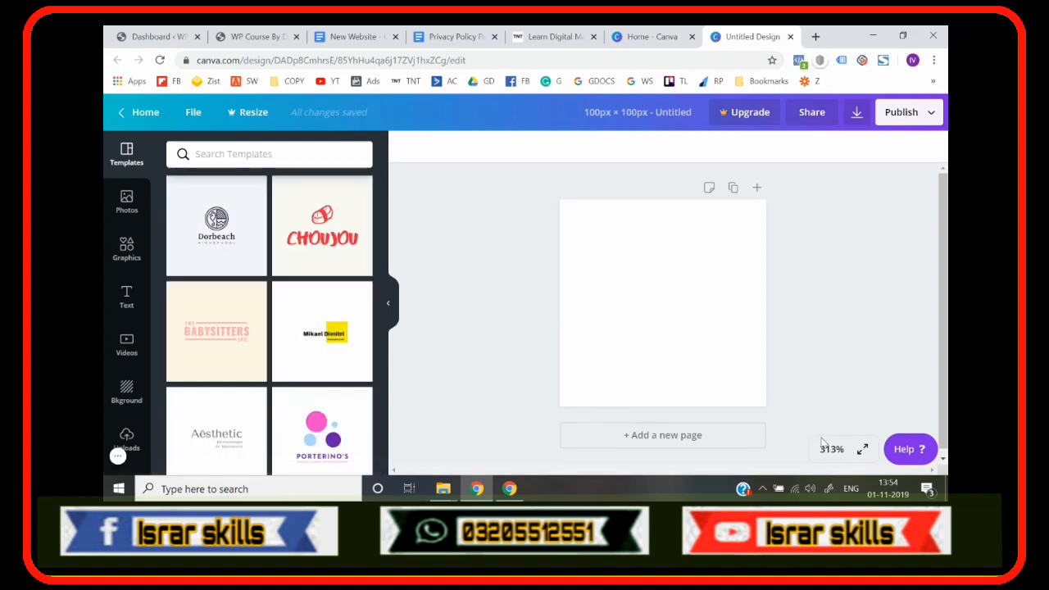
pyautogui.click(828, 448)
pyautogui.click(830, 244)
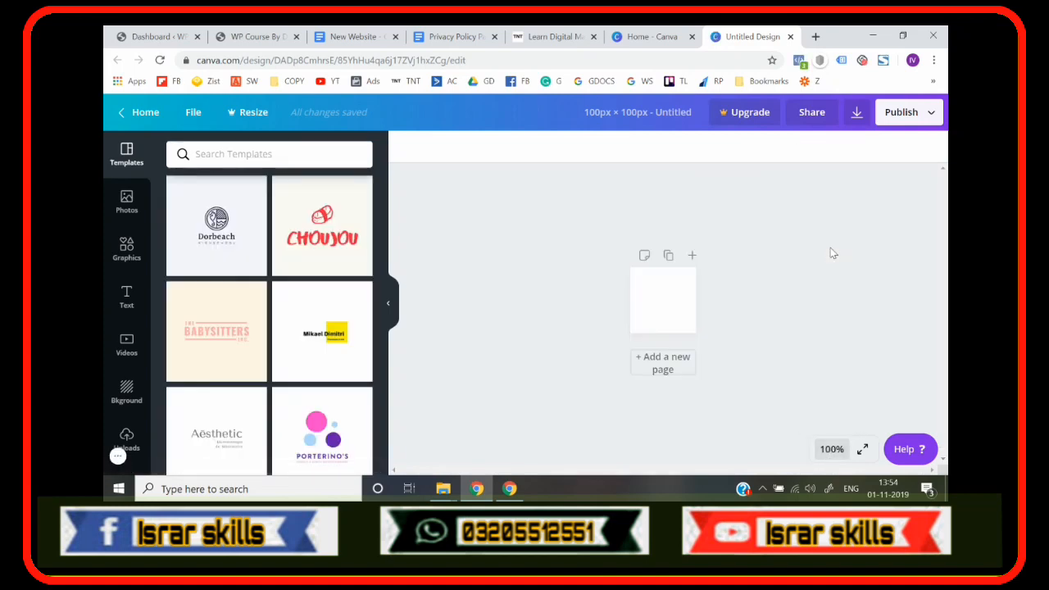
pyautogui.click(832, 449)
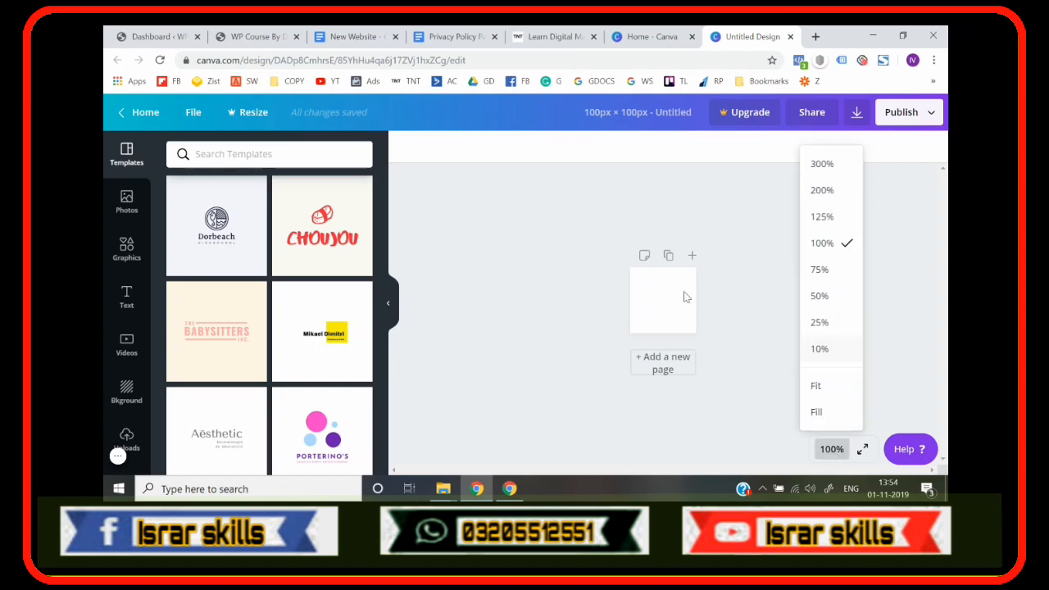
pyautogui.click(146, 115)
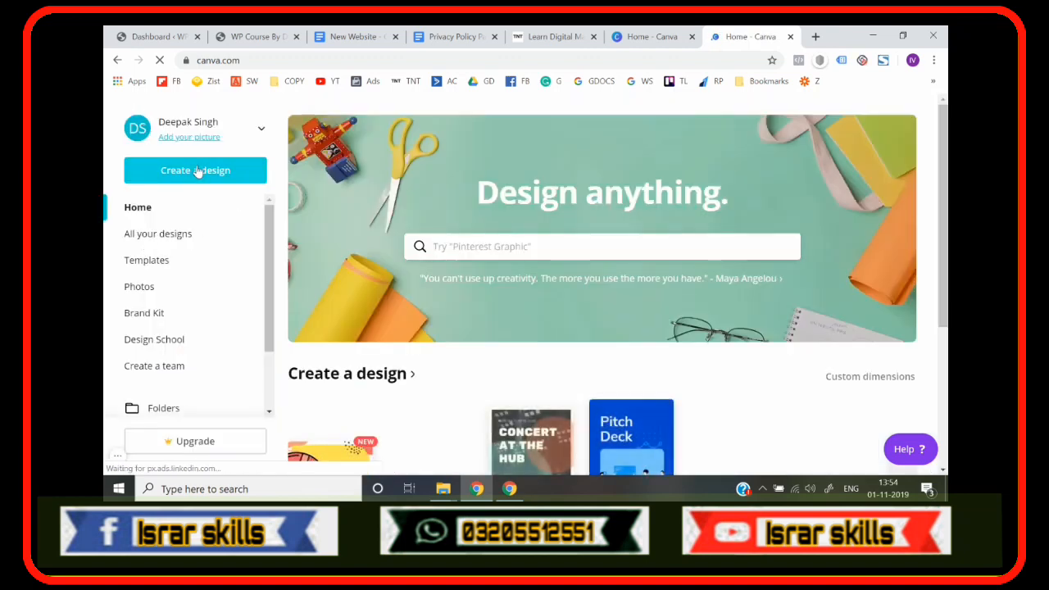
# - Search the design types for "logo" and create a blank 500 × 500 px Logo design
pyautogui.click(197, 171)
pyautogui.write('logo')
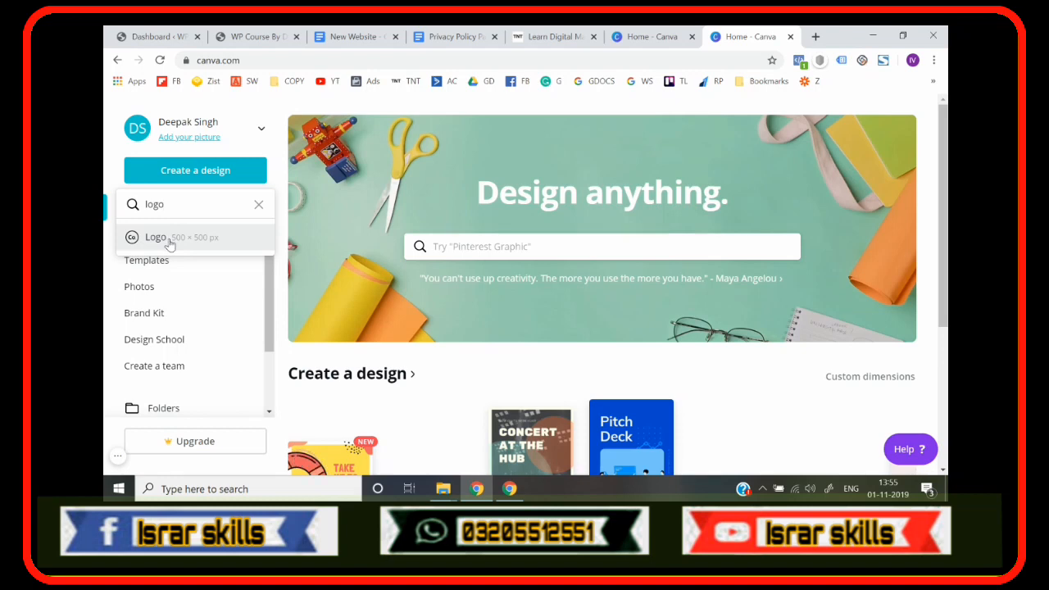
pyautogui.click(169, 245)
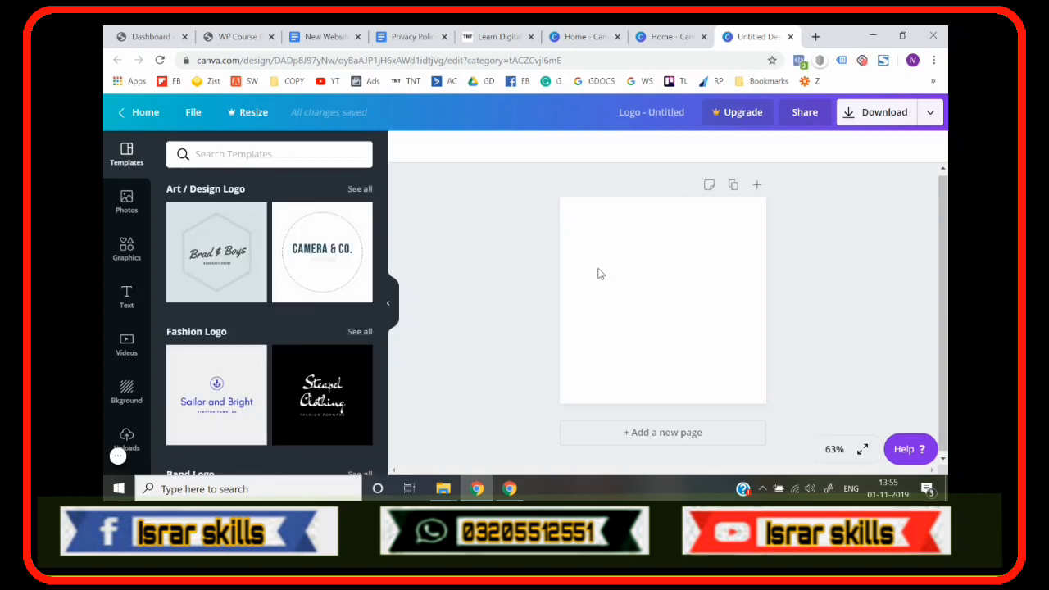
pyautogui.click(599, 274)
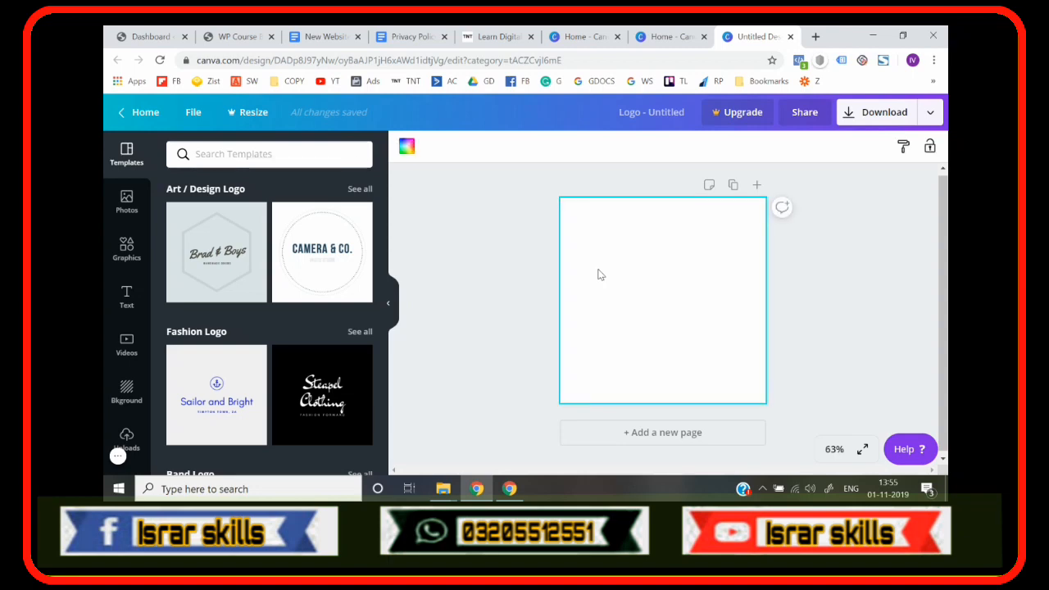
pyautogui.click(478, 336)
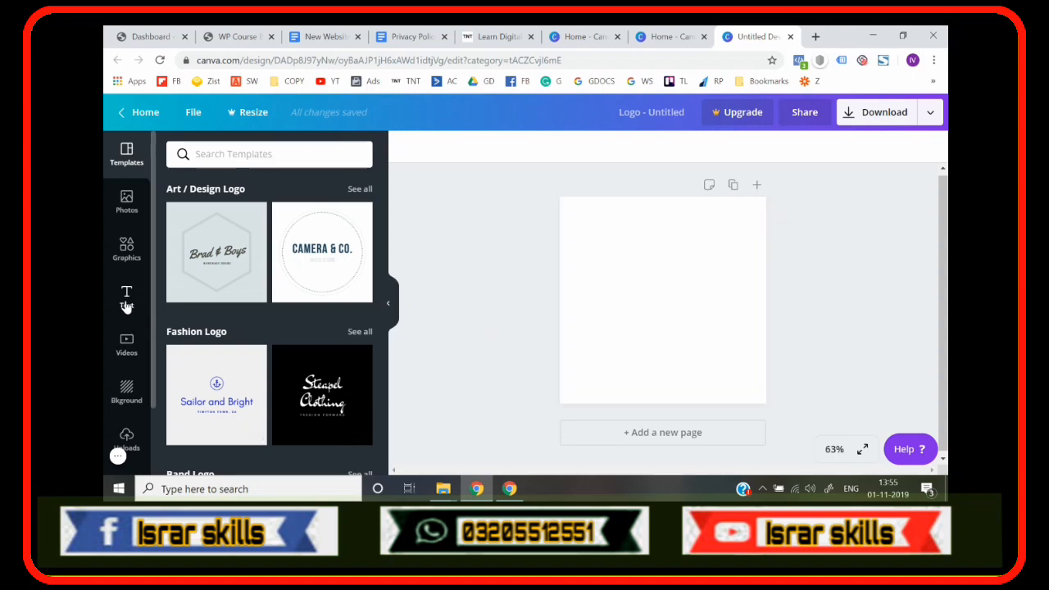
# - Add a body text element to the blank logo canvas and replace its placeholder with "WP Course"
pyautogui.click(127, 299)
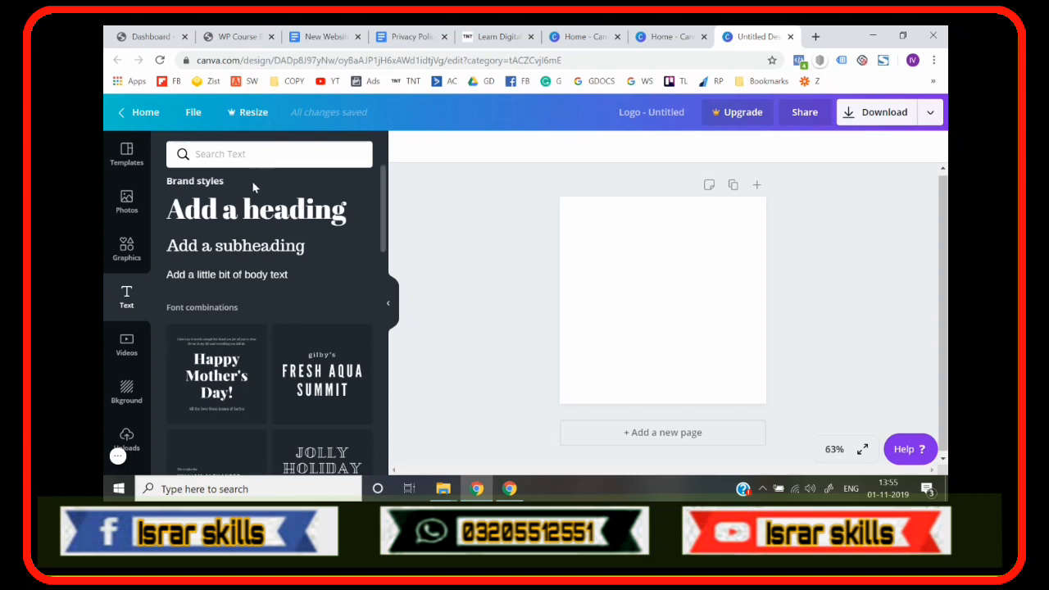
pyautogui.click(224, 275)
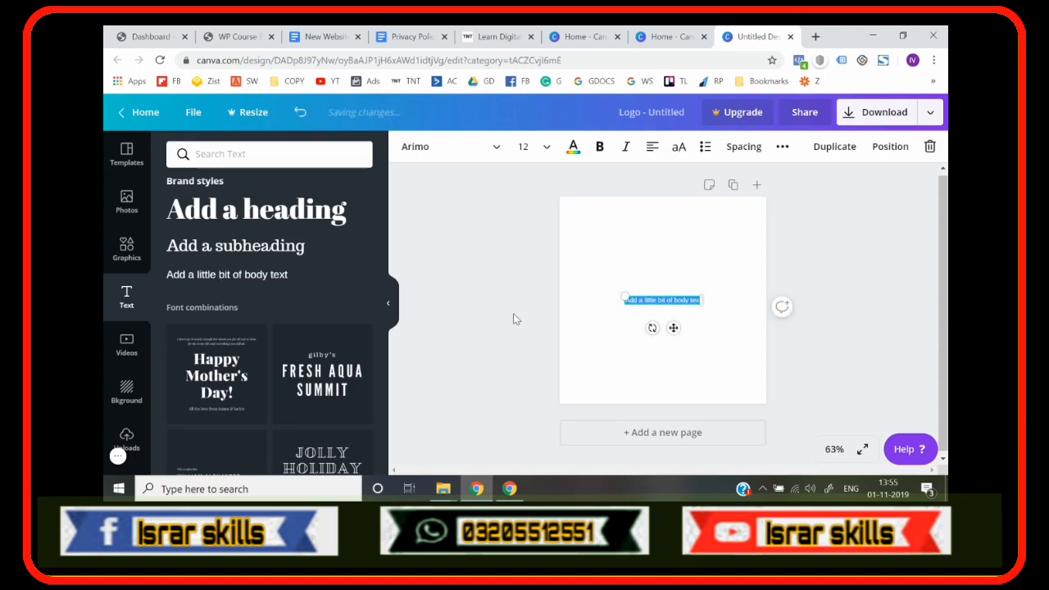
pyautogui.press('BackSpace')
pyautogui.write('WP')
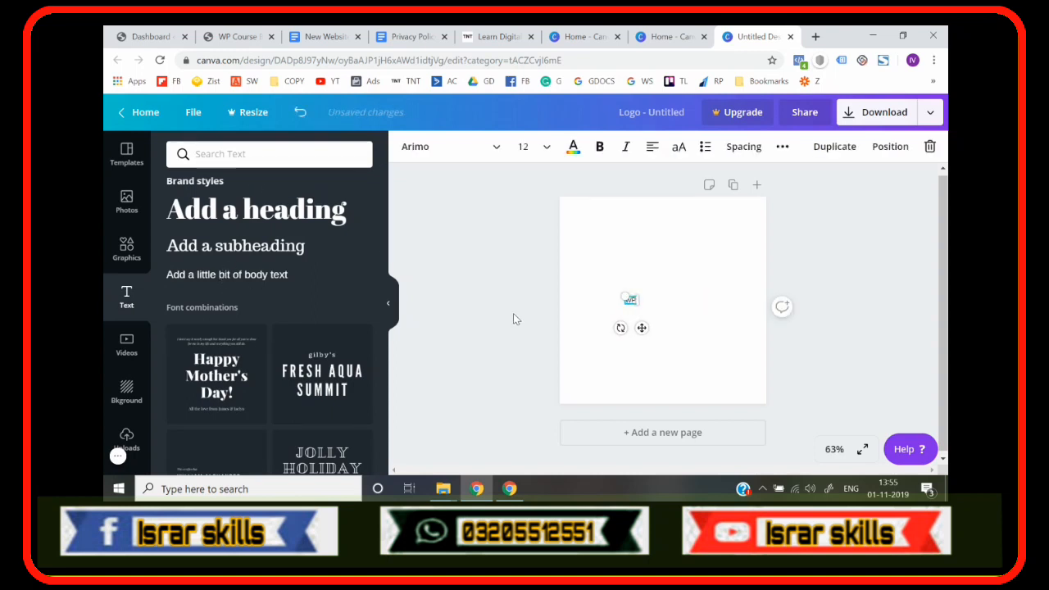
pyautogui.write(' Course')
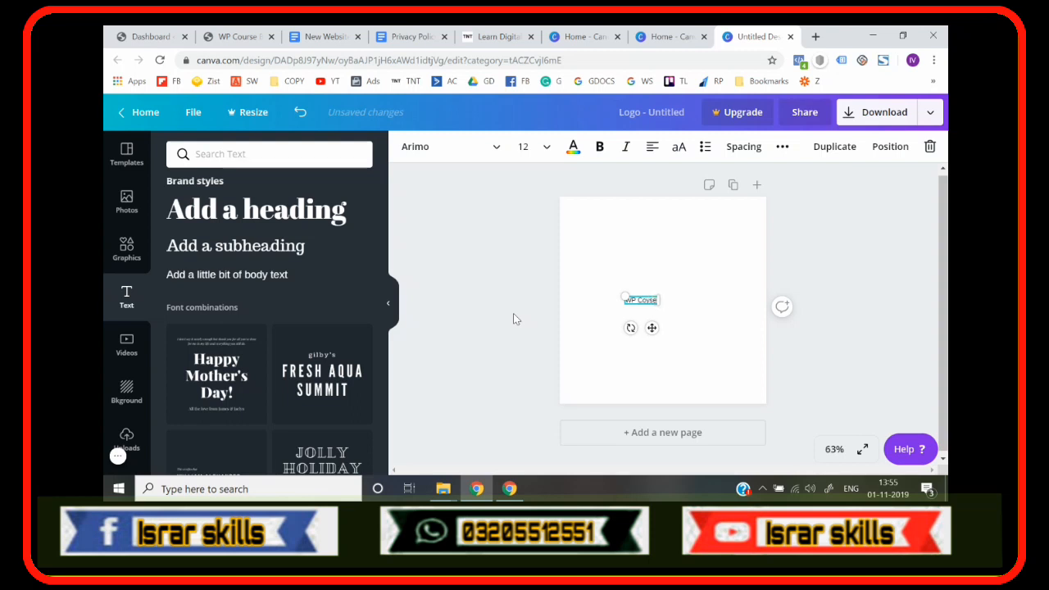
pyautogui.write(' By De')
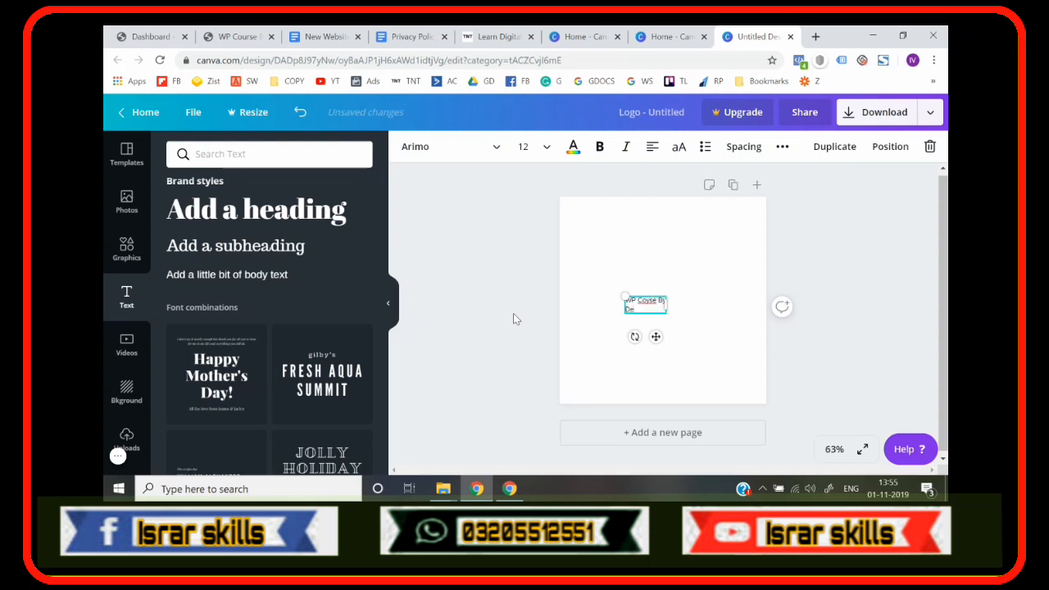
pyautogui.write('epak')
pyautogui.press('BackSpace')
pyautogui.press('BackSpace')
pyautogui.press('BackSpace')
pyautogui.press('BackSpace')
pyautogui.press('BackSpace')
pyautogui.press('BackSpace')
pyautogui.press('BackSpace')
pyautogui.press('BackSpace')
pyautogui.press('BackSpace')
pyautogui.write('rse')
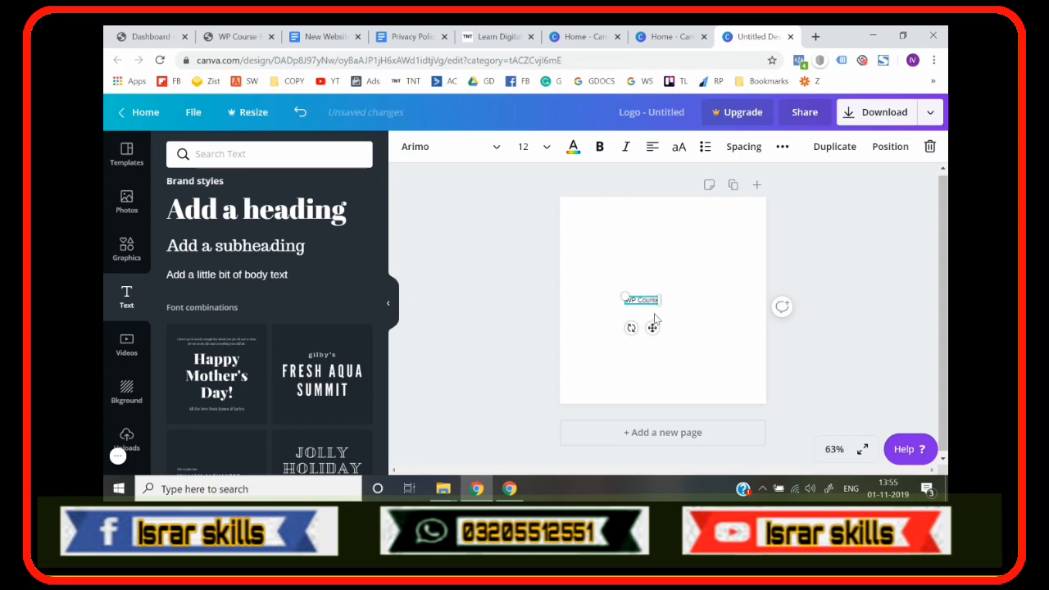
# - Enlarge the "WP Course" text to about size 29 and position it around the middle of the canvas
pyautogui.moveTo(625, 297); pyautogui.dragTo(587, 287)
pyautogui.moveTo(658, 296)
pyautogui.mouseDown()
pyautogui.moveTo(675, 296)
pyautogui.moveTo(664, 295)
pyautogui.mouseUp()
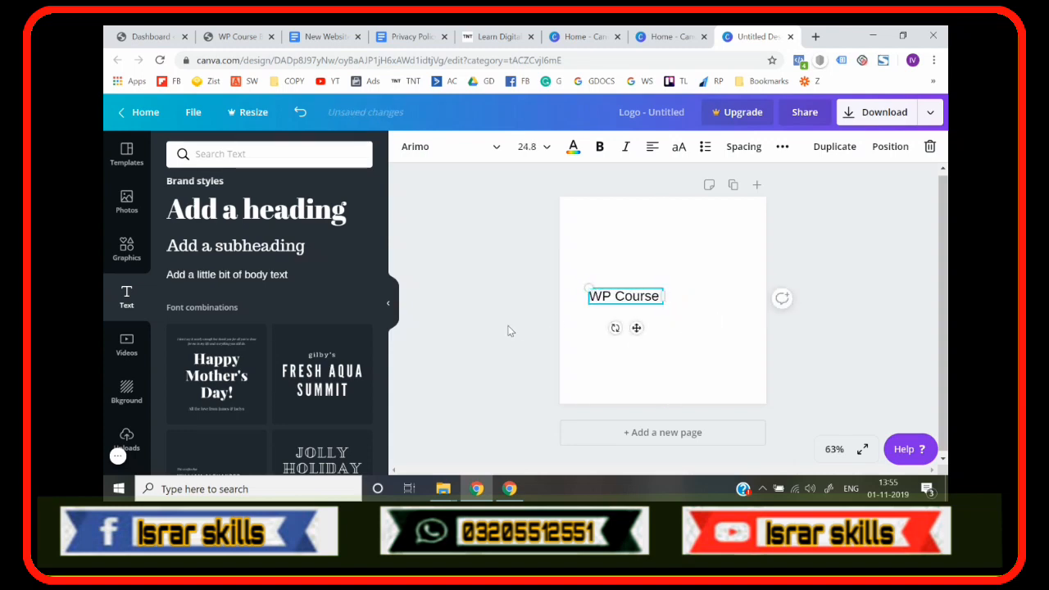
pyautogui.click(508, 330)
pyautogui.moveTo(599, 297)
pyautogui.mouseDown()
pyautogui.moveTo(635, 301)
pyautogui.moveTo(613, 287)
pyautogui.mouseUp()
# - Search the fonts for "nuni" and set the "WP Course" text to Nunito Sans Black
pyautogui.doubleClick(625, 297)
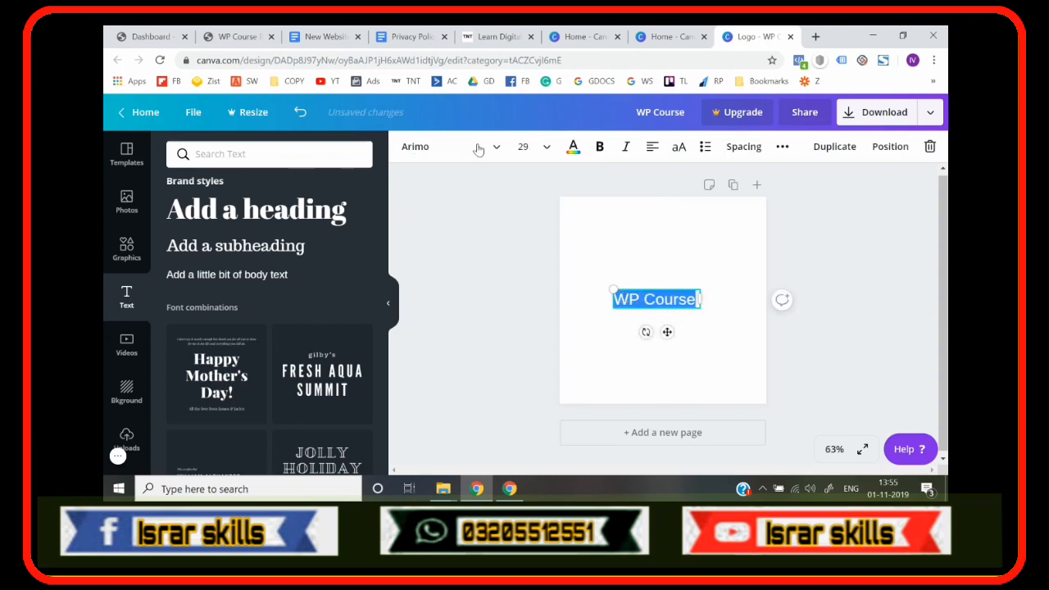
pyautogui.click(447, 147)
pyautogui.write('nuni')
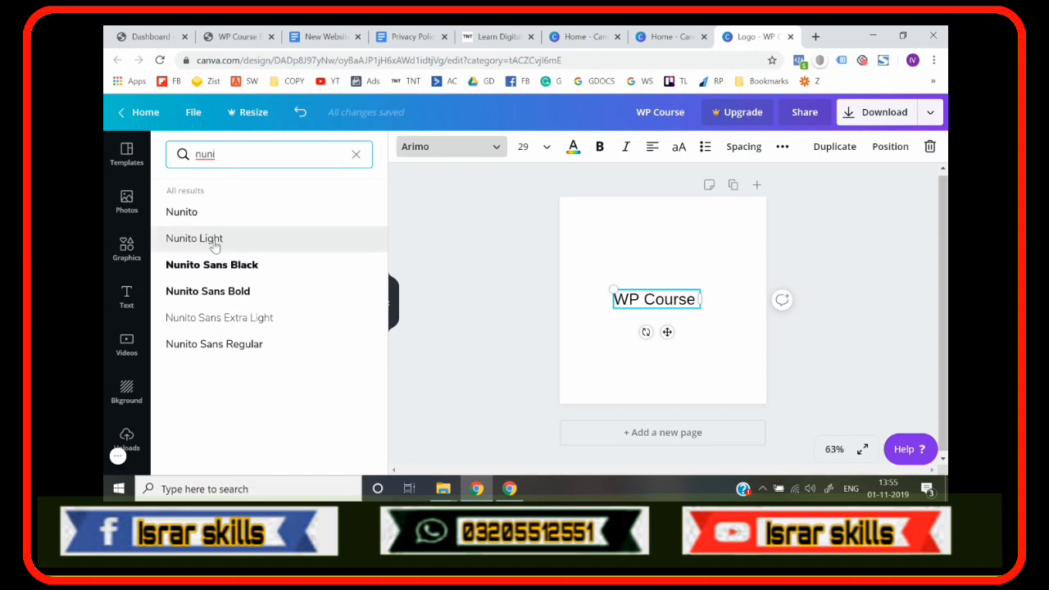
pyautogui.click(217, 265)
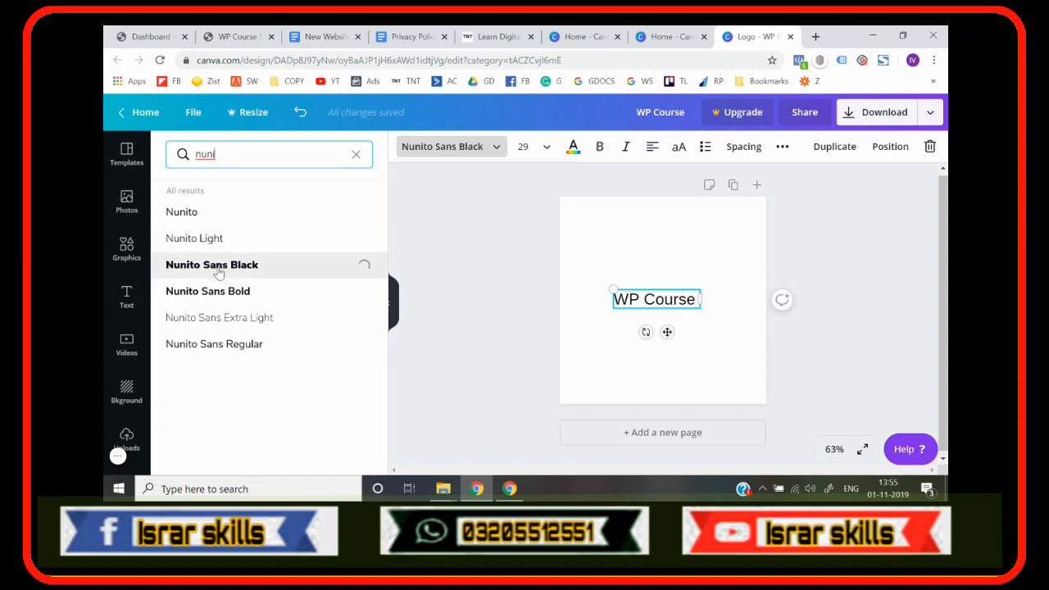
pyautogui.click(460, 364)
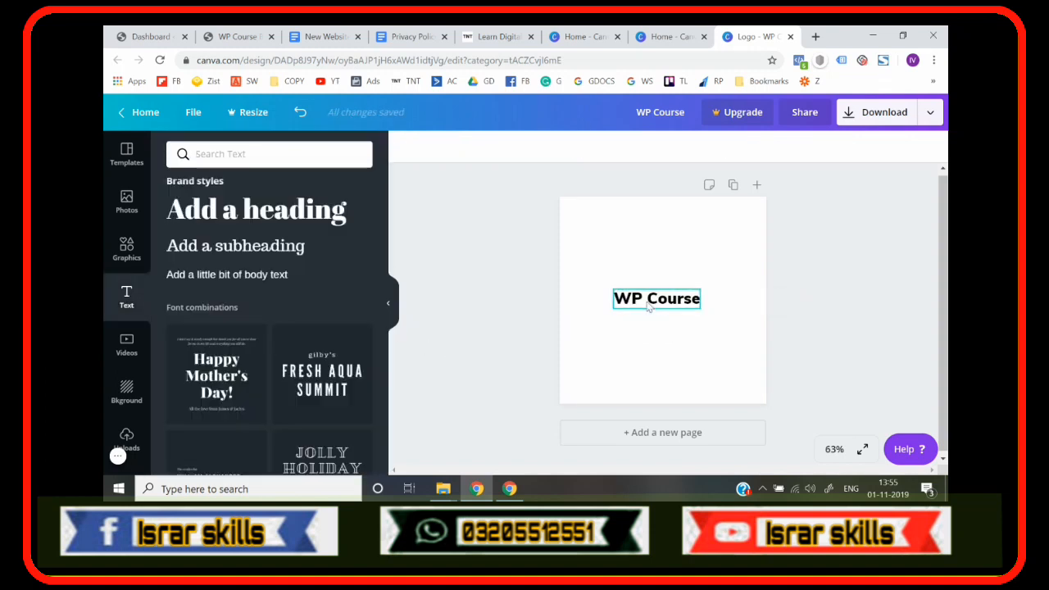
# - Extend the logo text with "By" and widen its box so "WP Course By" fits on a single line
pyautogui.click(679, 302)
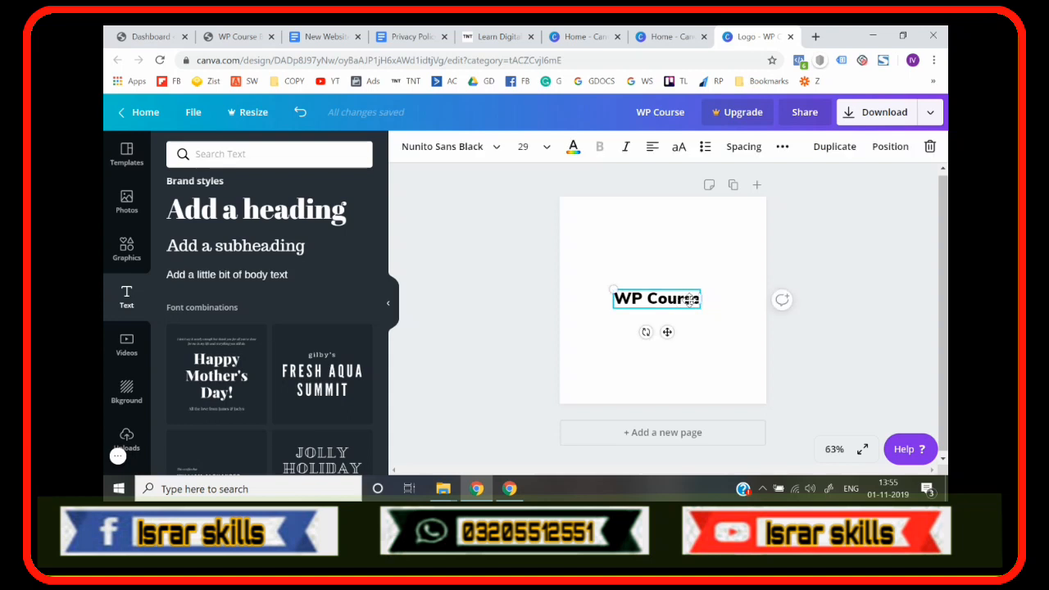
pyautogui.doubleClick(690, 300)
pyautogui.click(690, 301)
pyautogui.press('Return')
pyautogui.write('By')
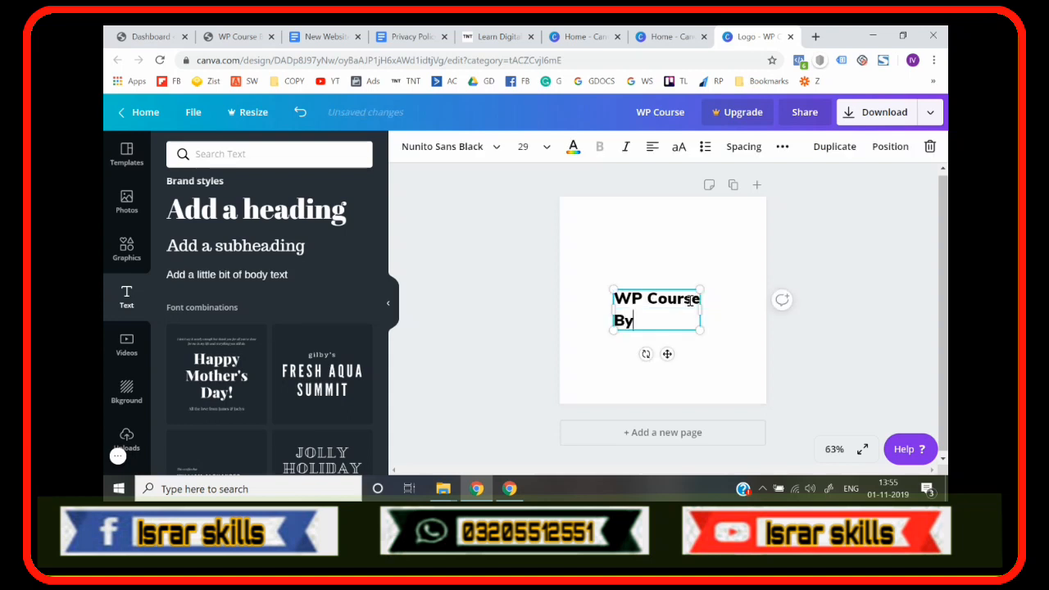
pyautogui.moveTo(699, 308); pyautogui.dragTo(721, 307)
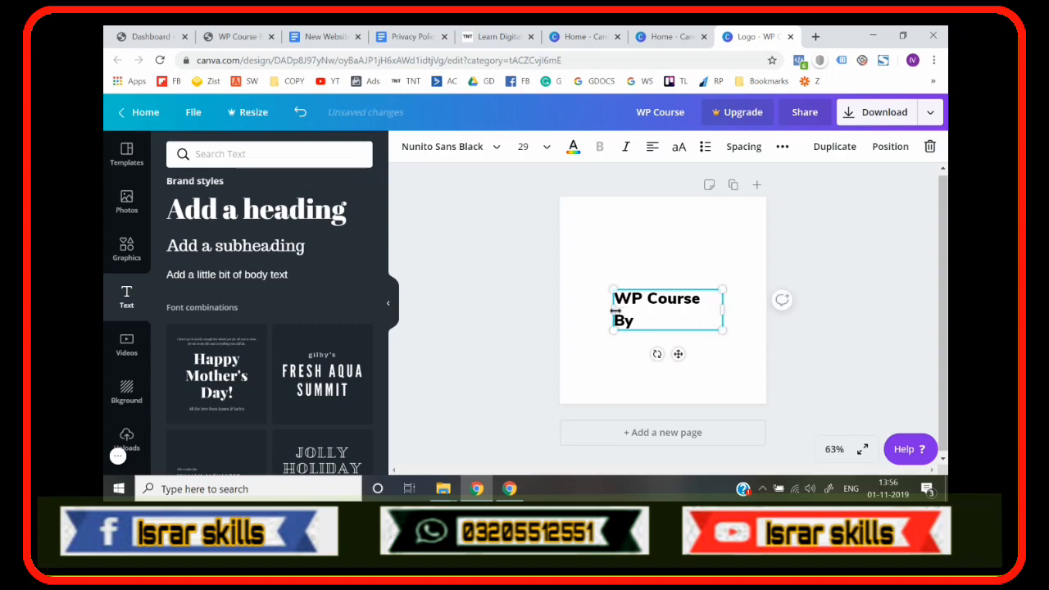
pyautogui.moveTo(615, 311); pyautogui.dragTo(646, 301)
pyautogui.click(493, 351)
pyautogui.click(518, 307)
# - Duplicate the "WP Course By" text, place the copy directly beneath it, and replace its wording with the author's first name
pyautogui.click(638, 301)
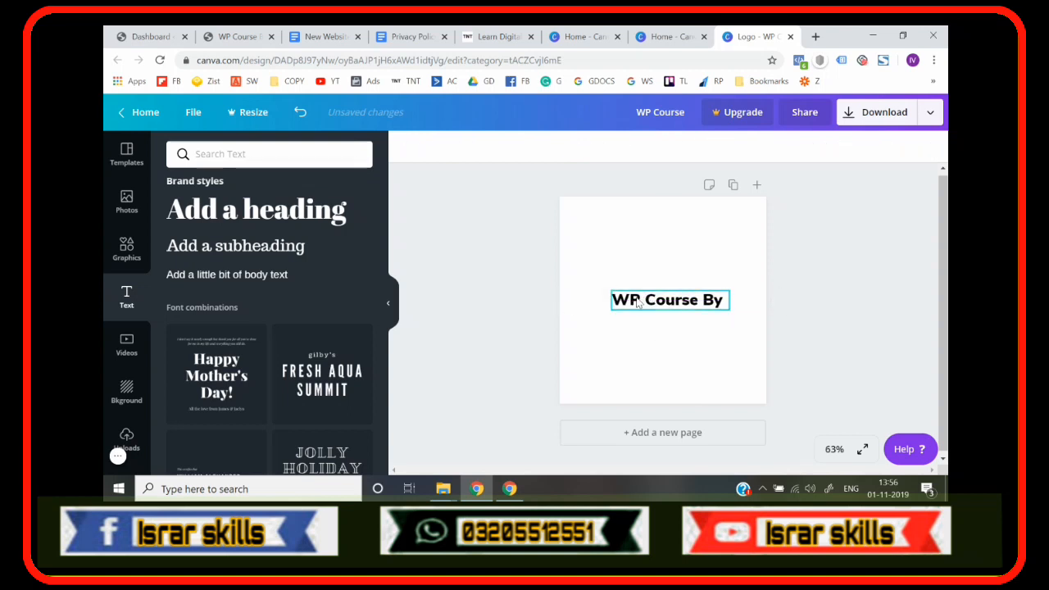
pyautogui.hotkey('ctrl', 'd')
pyautogui.moveTo(643, 308); pyautogui.dragTo(641, 318)
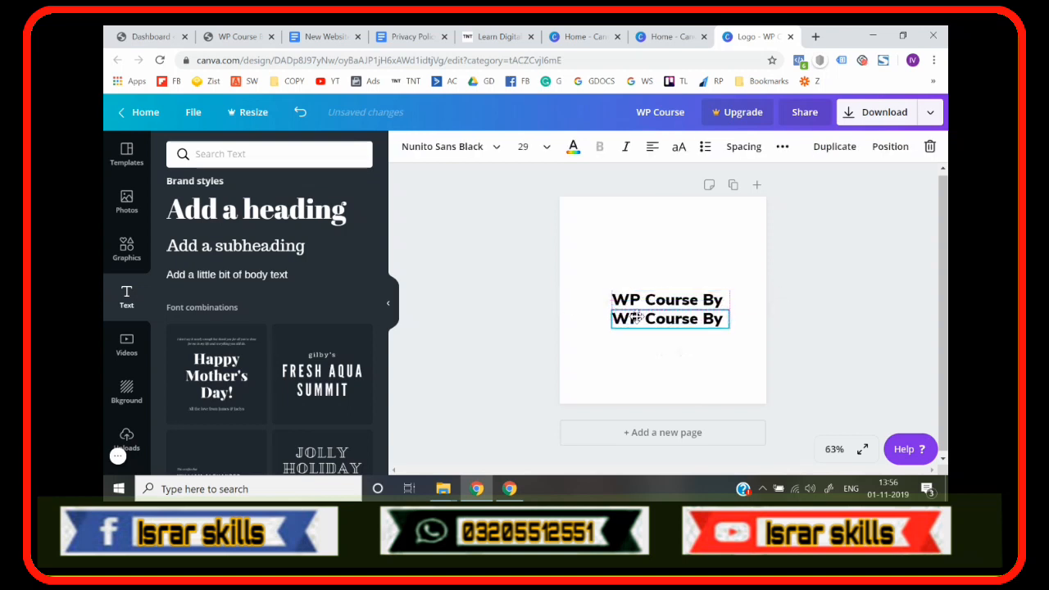
pyautogui.doubleClick(642, 319)
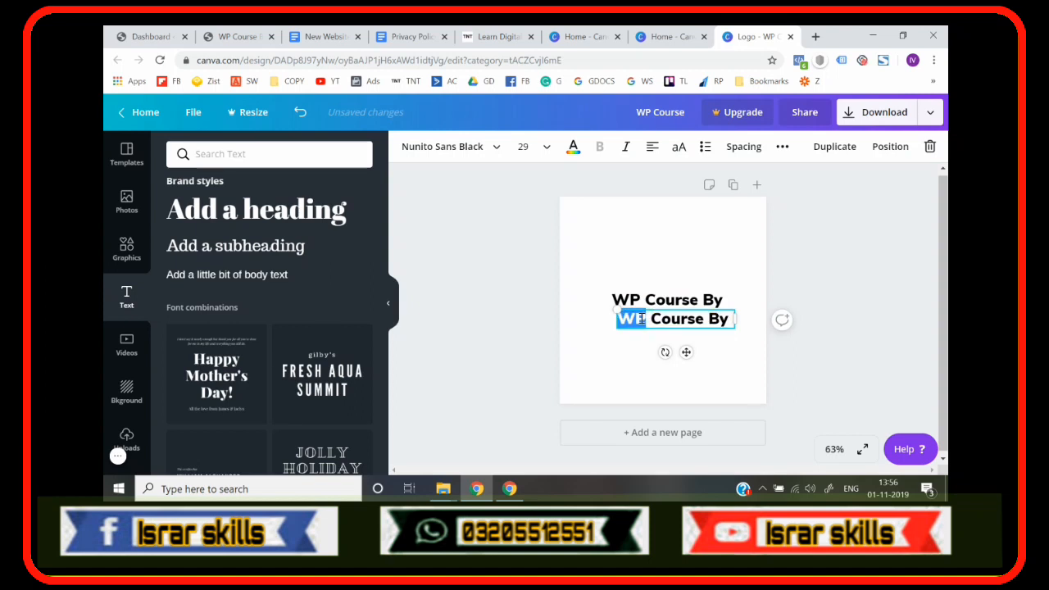
pyautogui.hotkey('ctrl', 'a')
pyautogui.write('D')
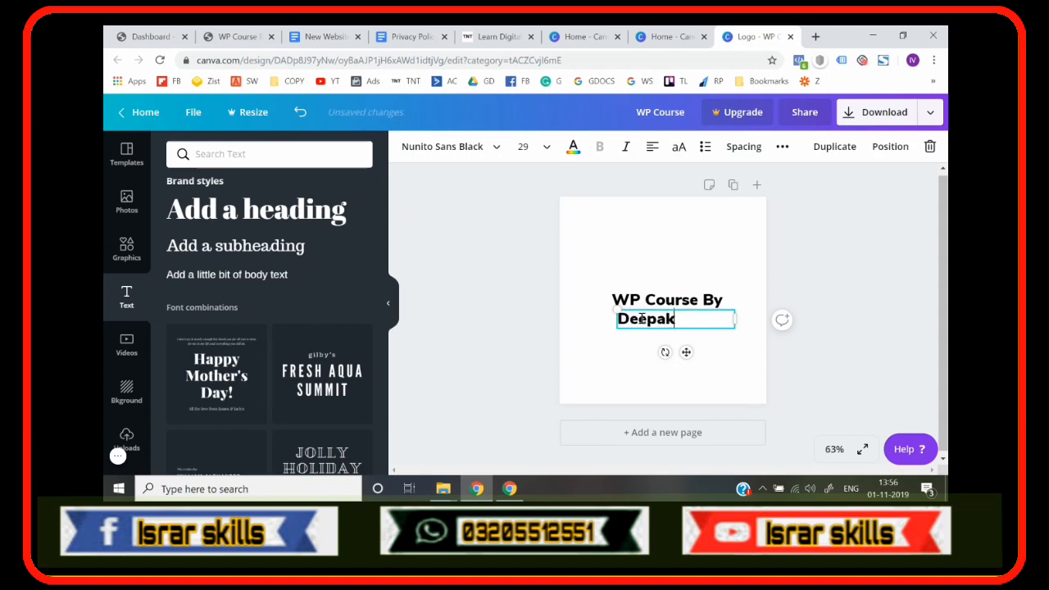
# - Change the font of the author's name line to Beach Resort
pyautogui.click(492, 148)
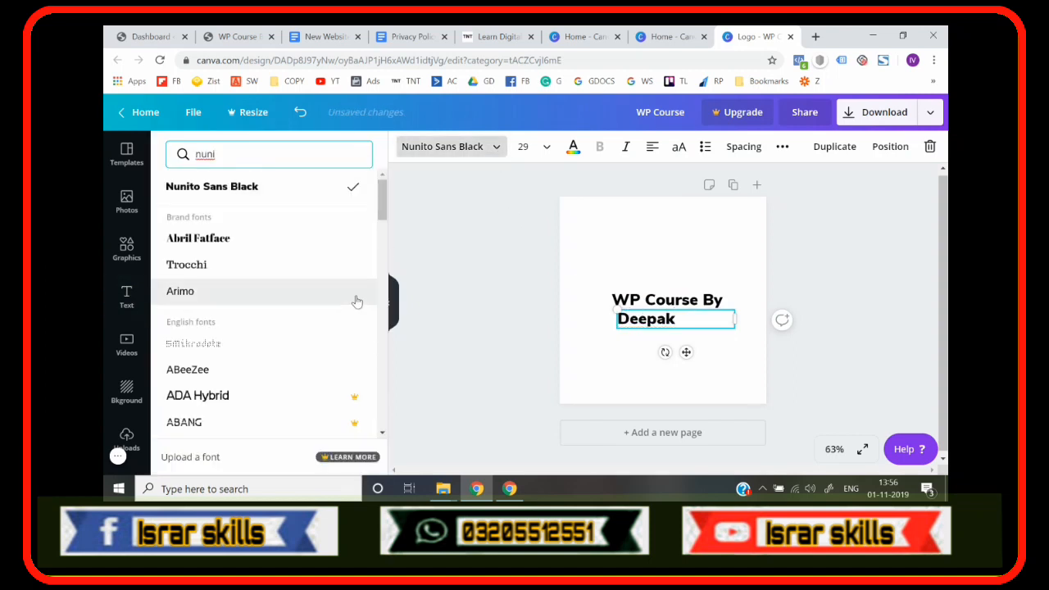
pyautogui.scroll(-5, 300, 339)
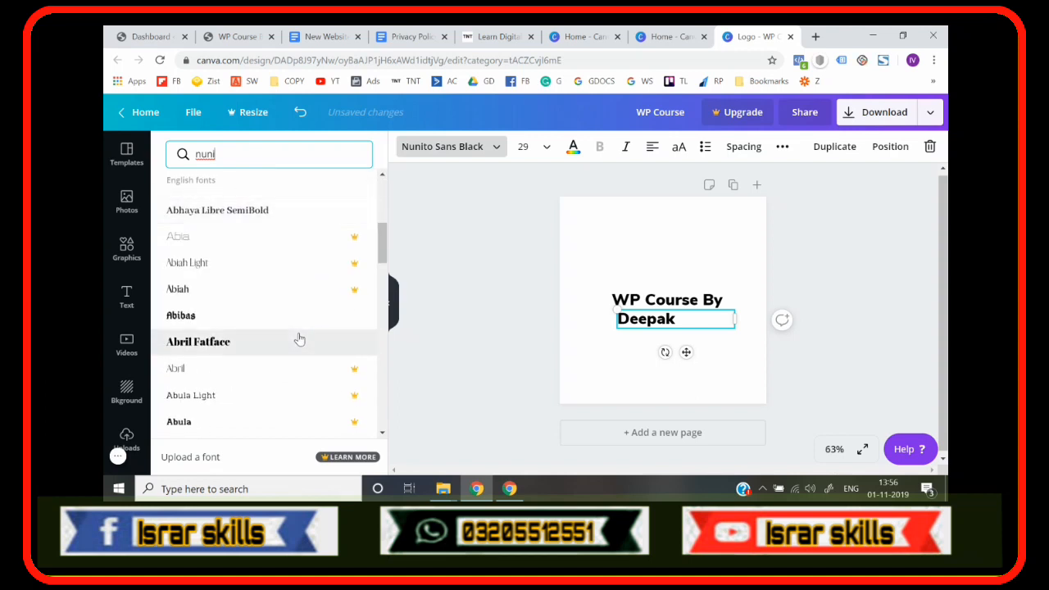
pyautogui.scroll(-2, 299, 339)
pyautogui.scroll(-3, 299, 338)
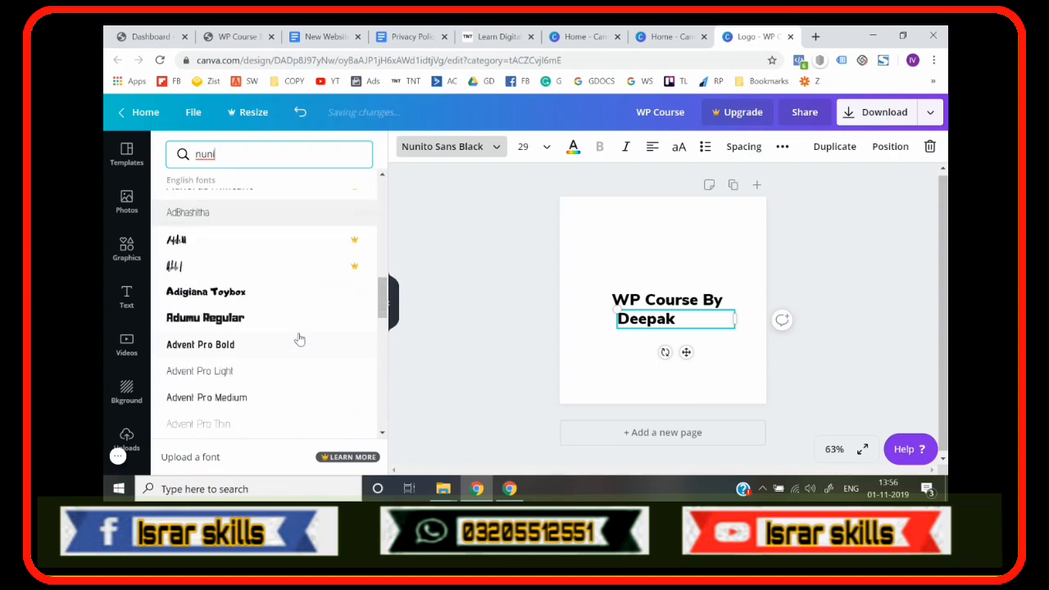
pyautogui.scroll(-3, 300, 339)
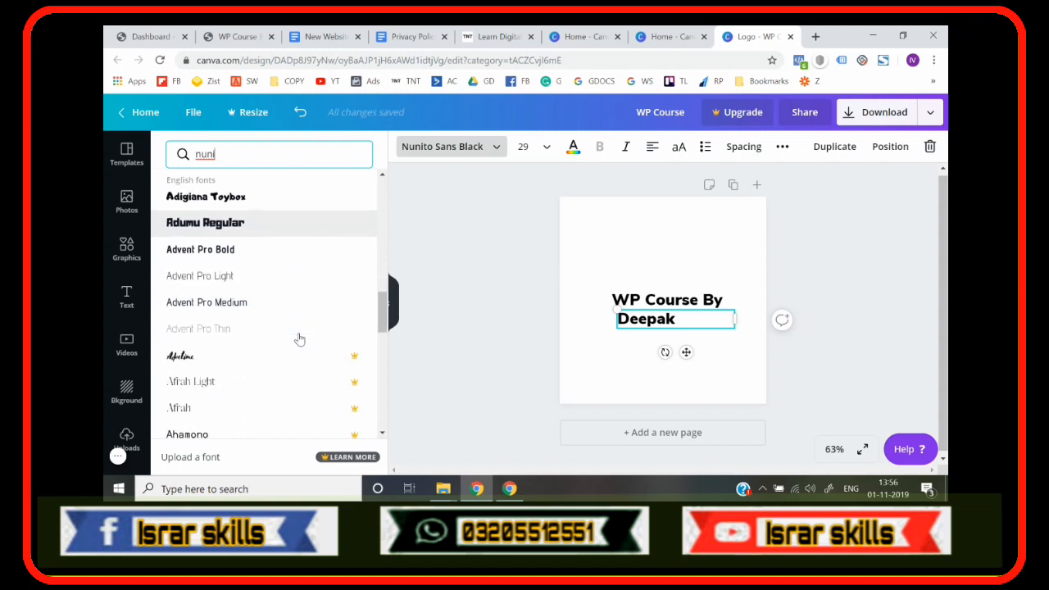
pyautogui.scroll(-3, 299, 338)
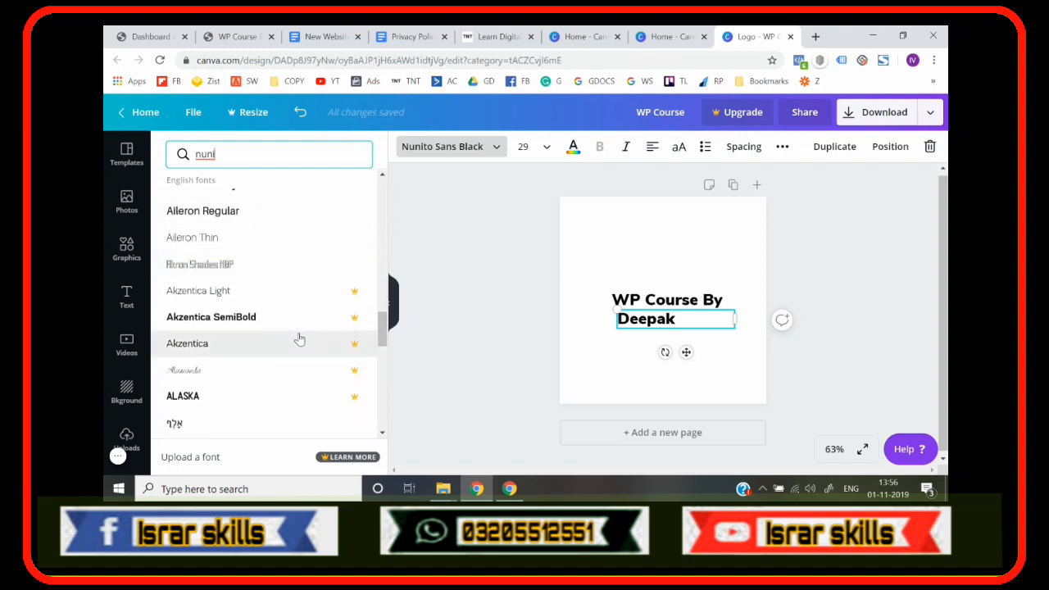
pyautogui.scroll(-5, 299, 338)
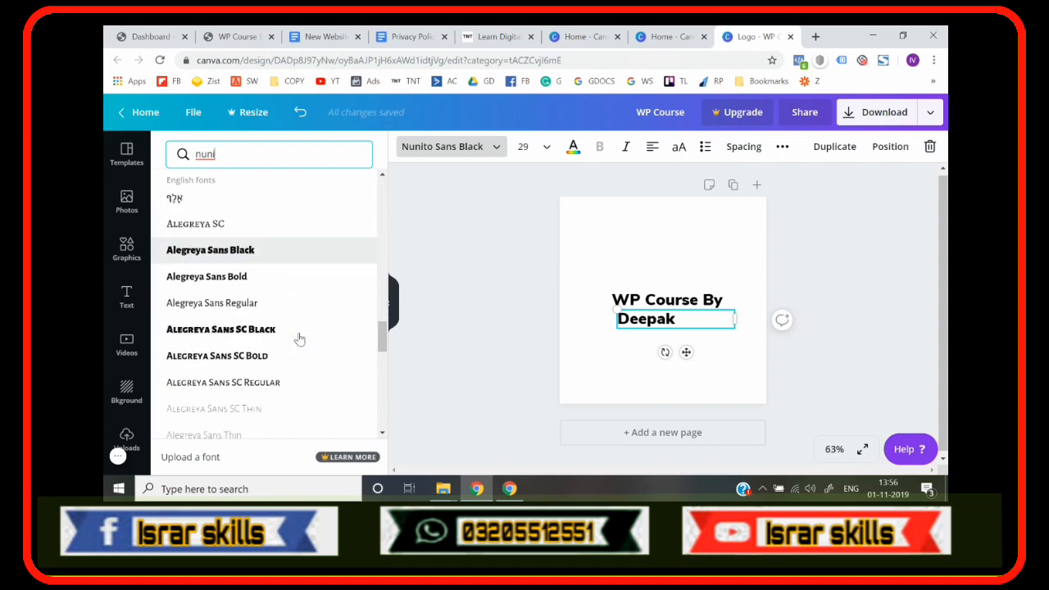
pyautogui.scroll(-3, 300, 339)
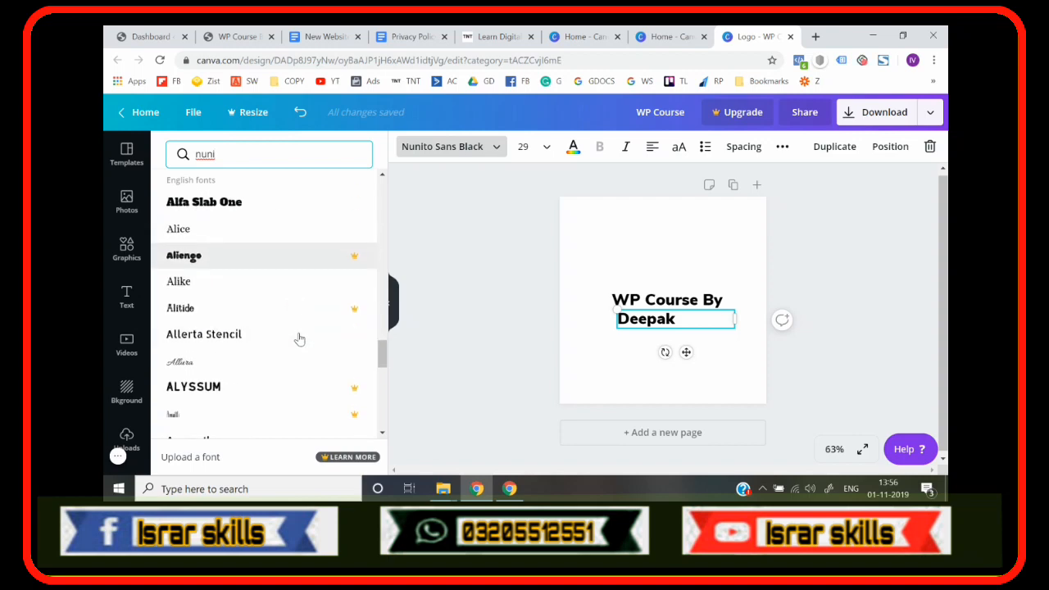
pyautogui.scroll(-3, 299, 339)
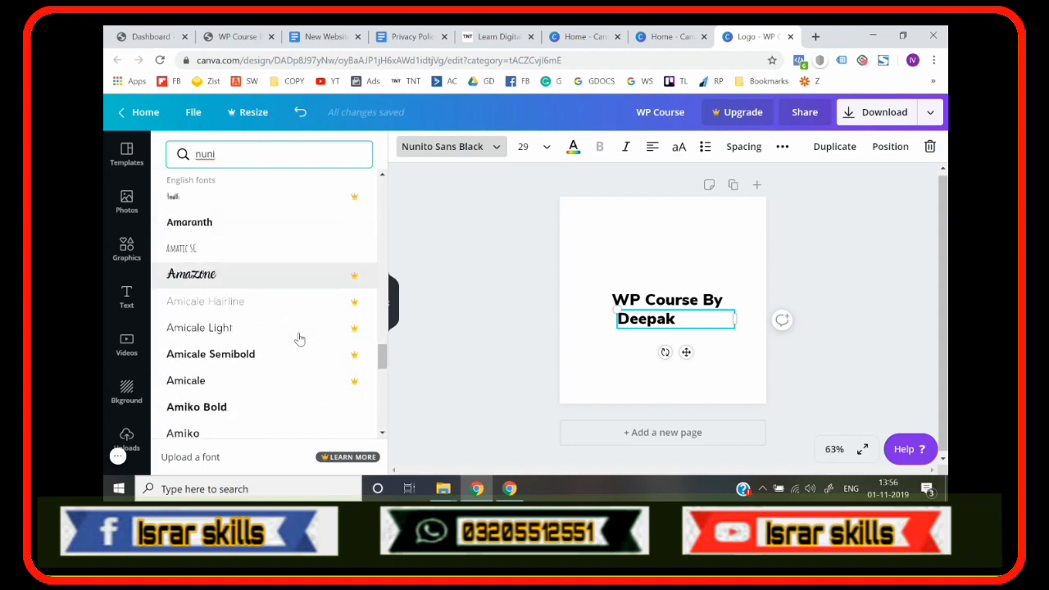
pyautogui.scroll(-2, 299, 339)
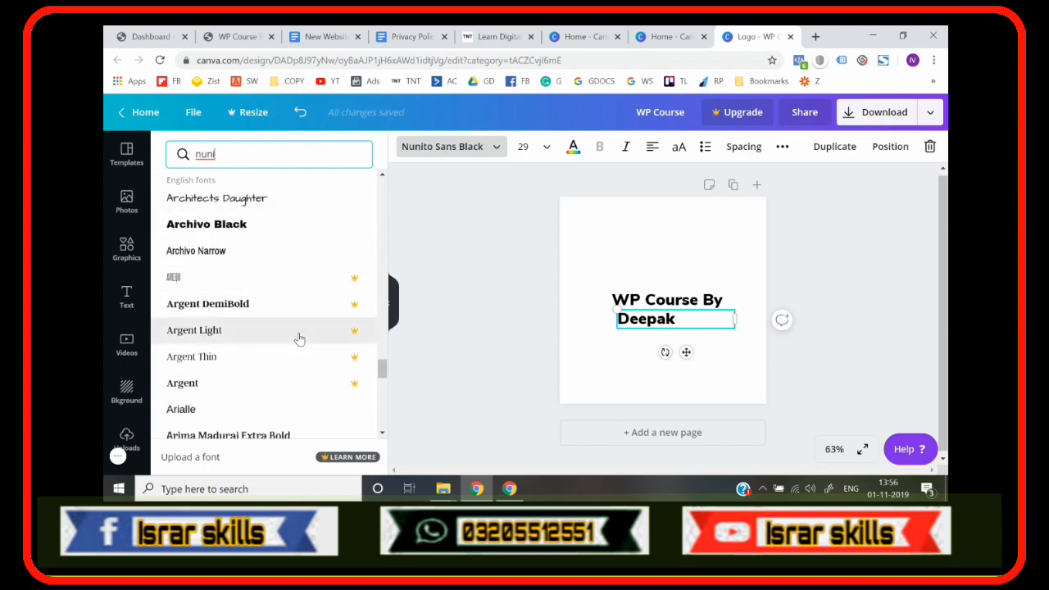
pyautogui.scroll(-4, 299, 338)
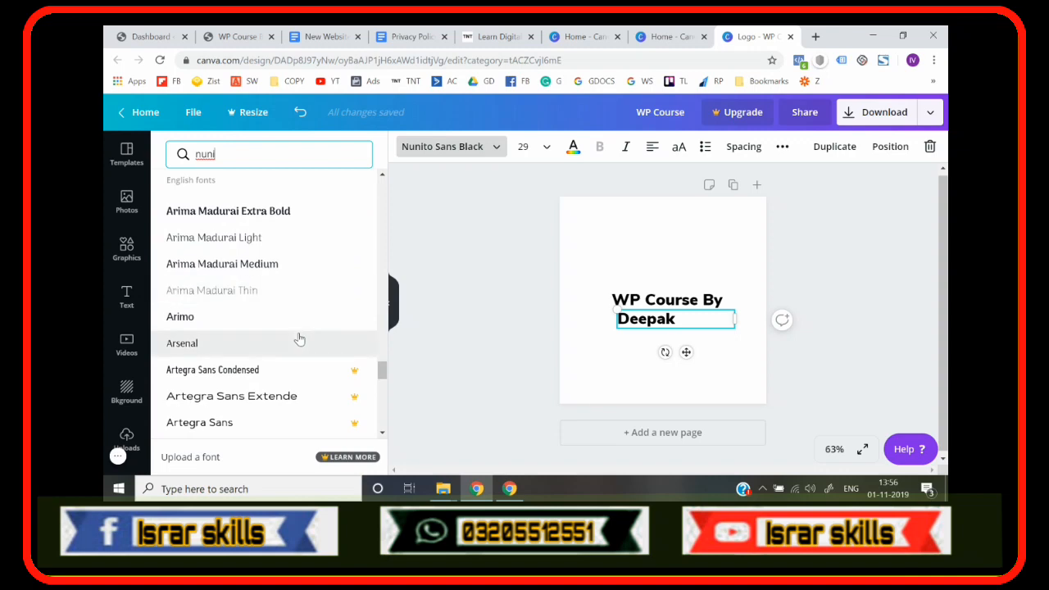
pyautogui.scroll(-6, 299, 339)
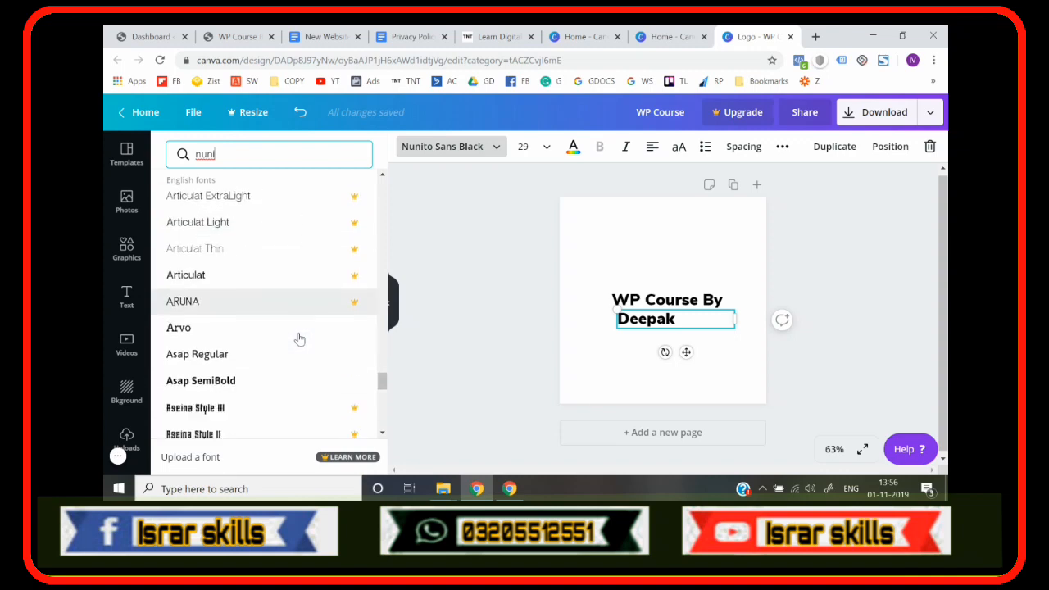
pyautogui.scroll(-6, 299, 338)
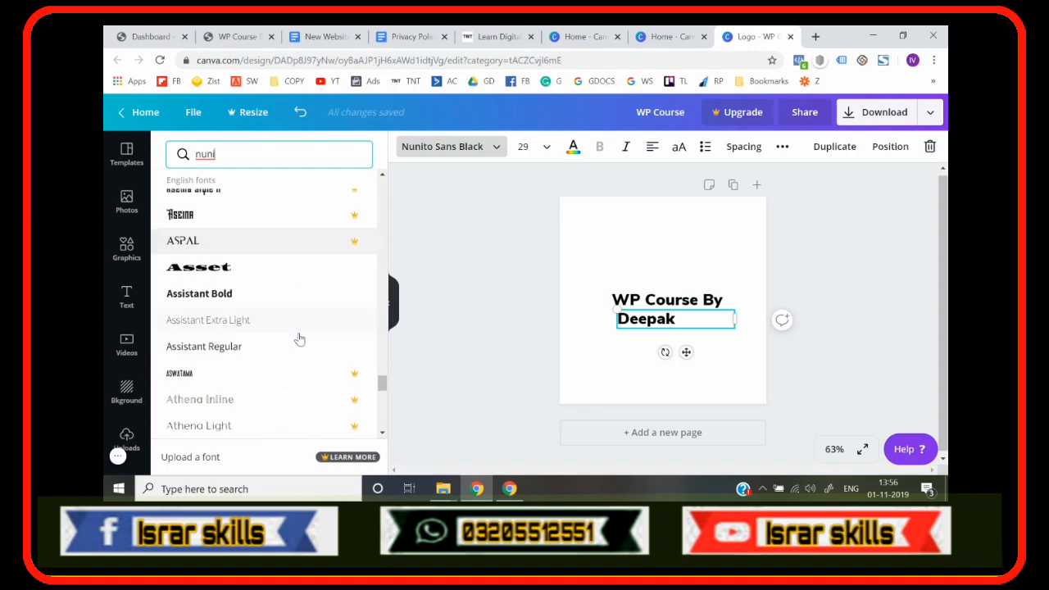
pyautogui.scroll(-1, 299, 338)
pyautogui.scroll(-6, 299, 339)
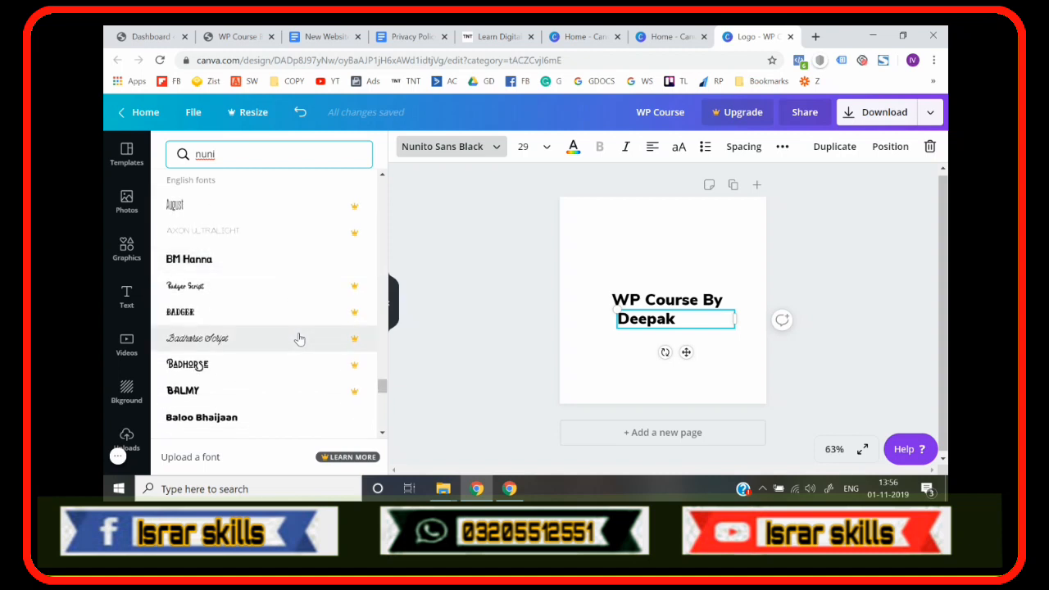
pyautogui.scroll(-1, 286, 296)
pyautogui.scroll(-1, 288, 295)
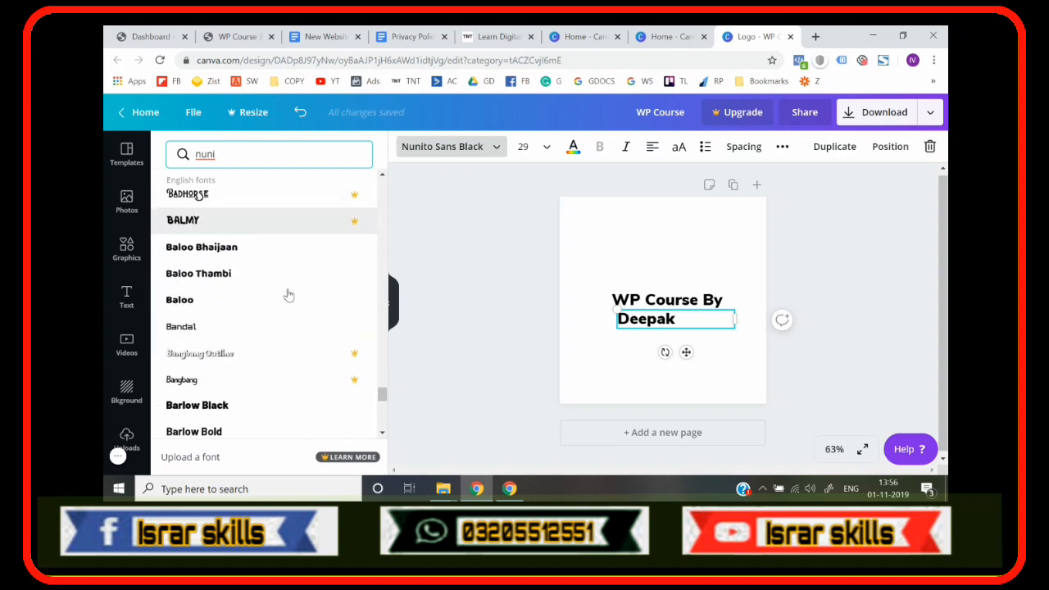
pyautogui.scroll(-2, 273, 323)
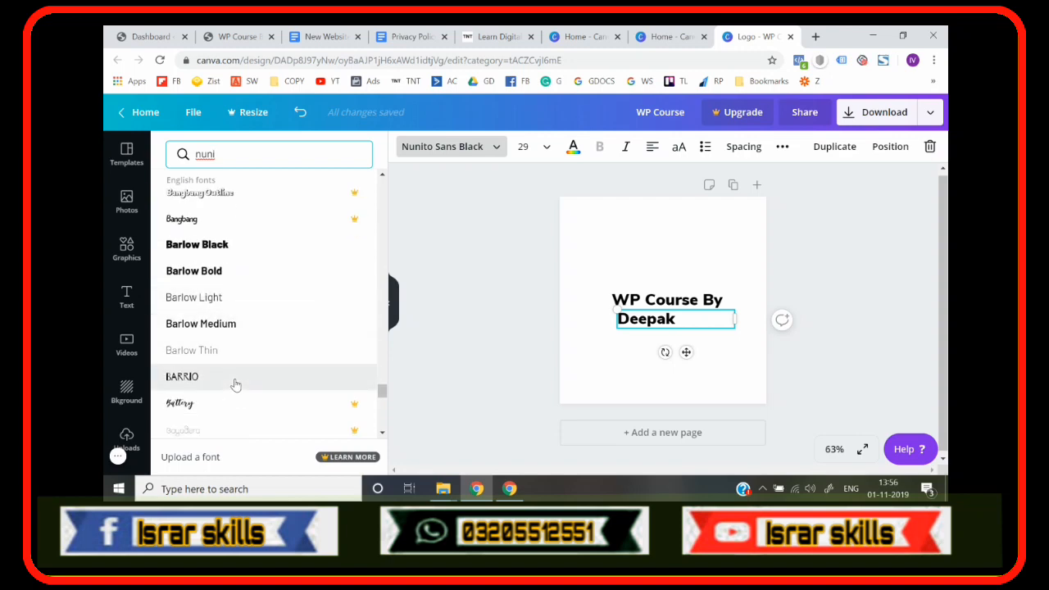
pyautogui.scroll(-1, 236, 384)
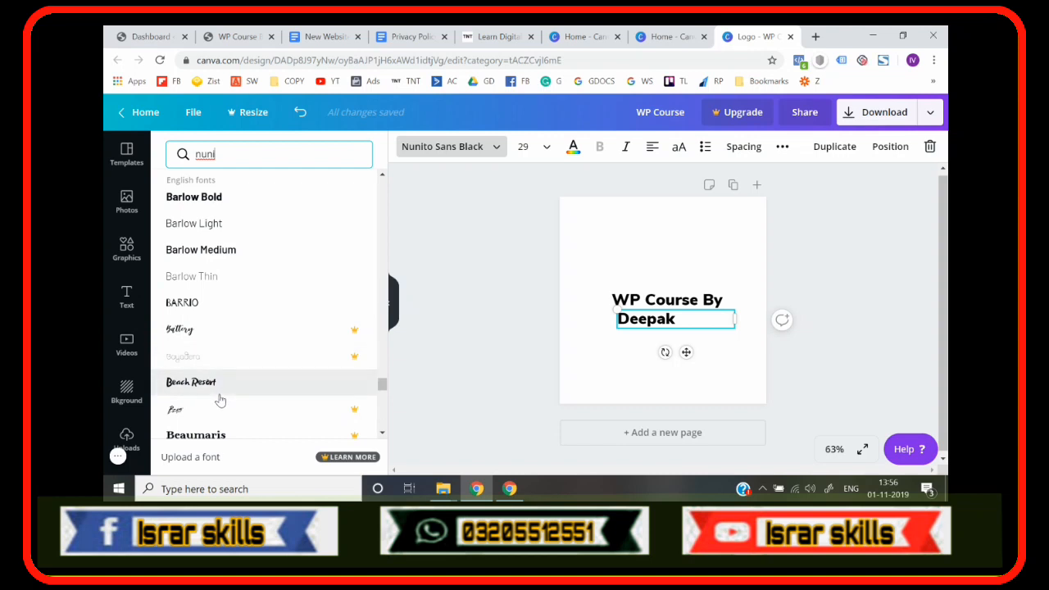
pyautogui.scroll(-1, 219, 401)
pyautogui.click(242, 370)
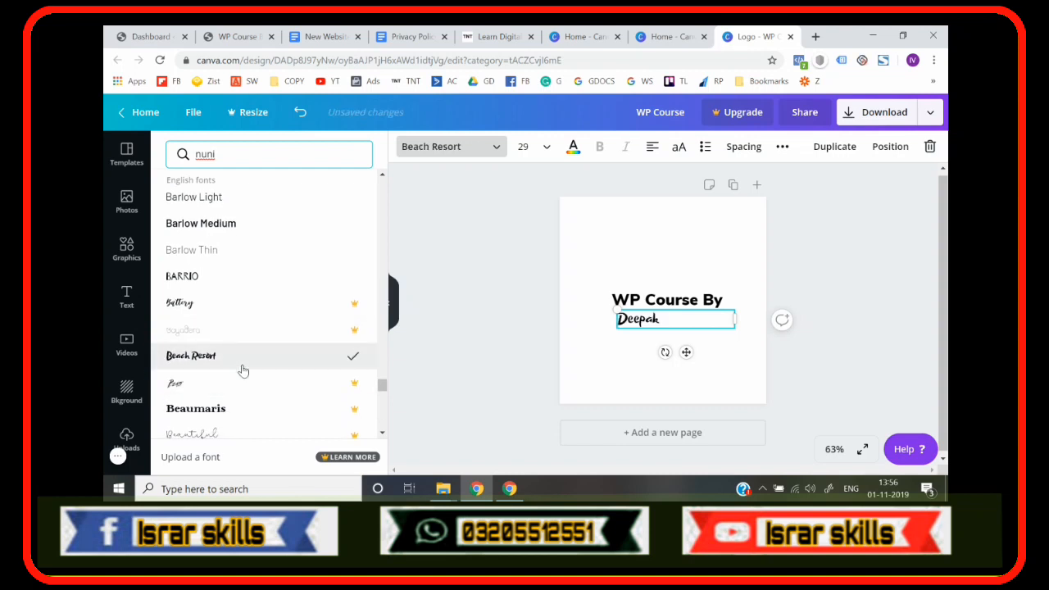
# - Try the Belleza and Bhavuka fonts on the author's name line
pyautogui.scroll(-2, 243, 371)
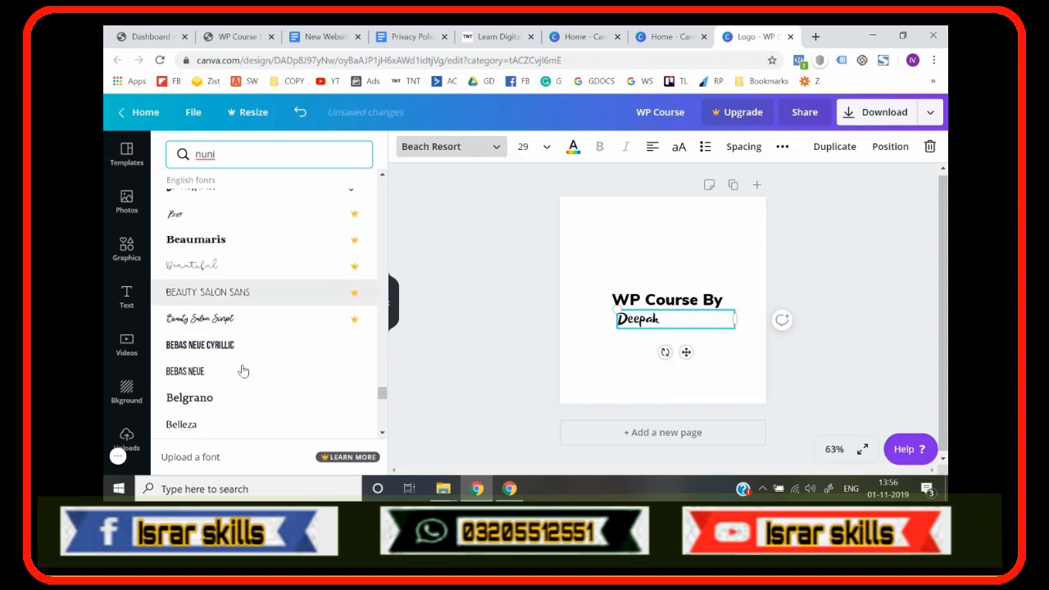
pyautogui.scroll(-1, 242, 372)
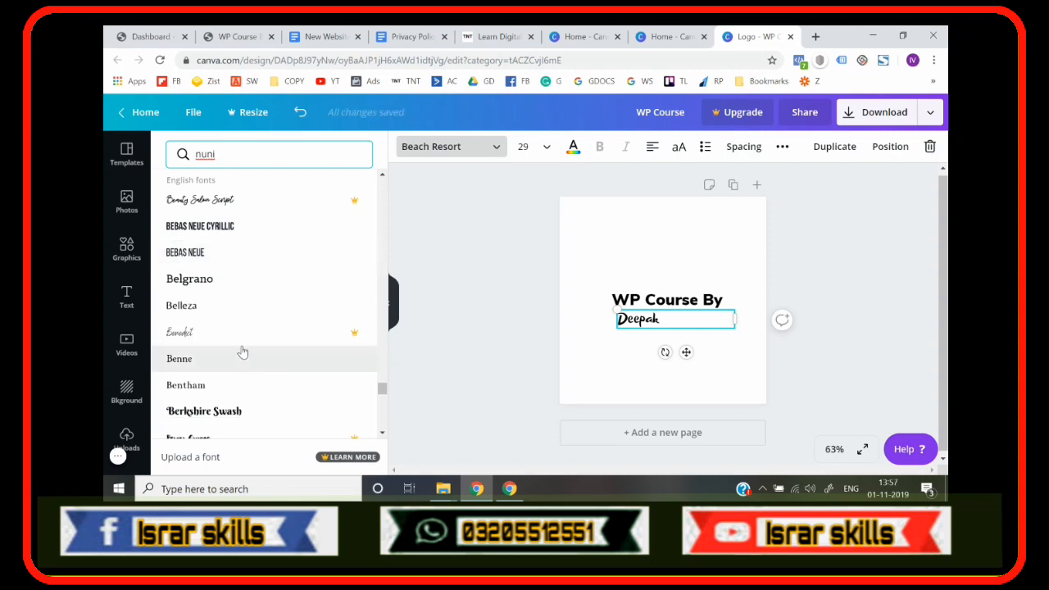
pyautogui.click(246, 308)
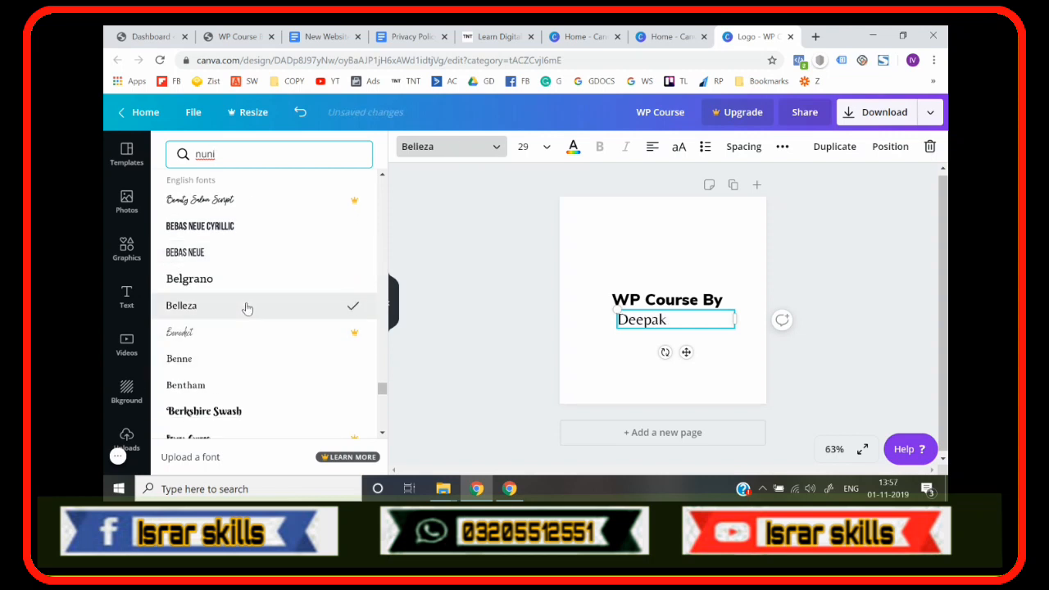
pyautogui.scroll(-8, 246, 309)
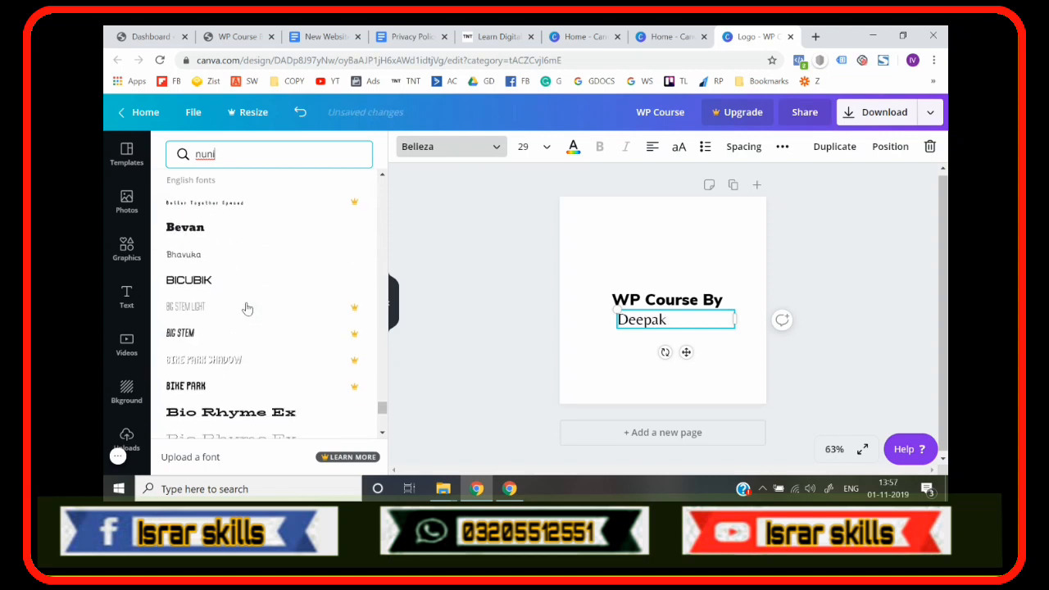
pyautogui.scroll(-1, 246, 308)
pyautogui.click(251, 253)
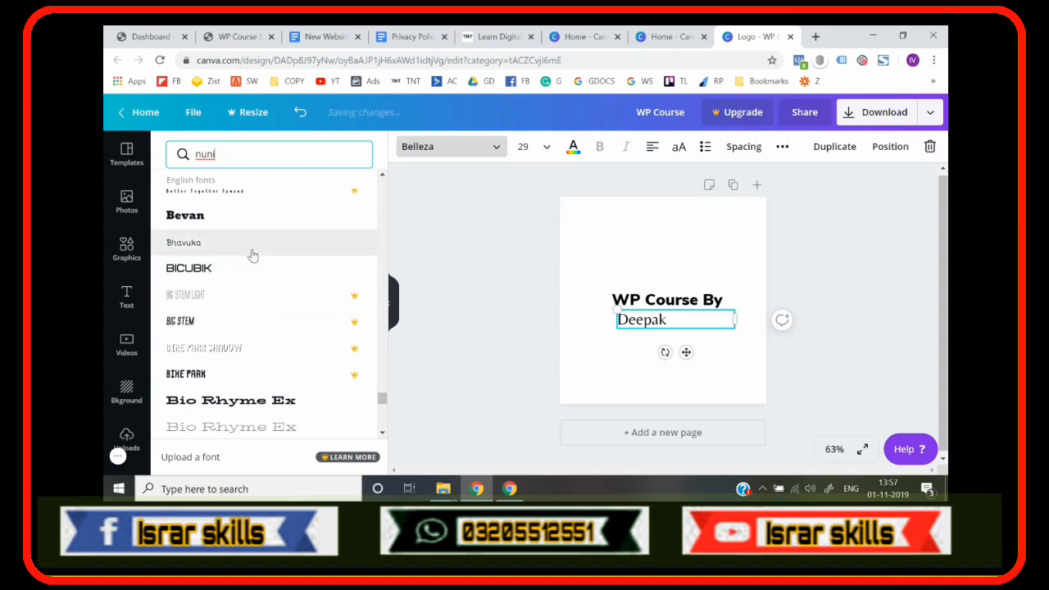
# - Try the Cagliostro font on the author's name line
pyautogui.scroll(-6, 252, 256)
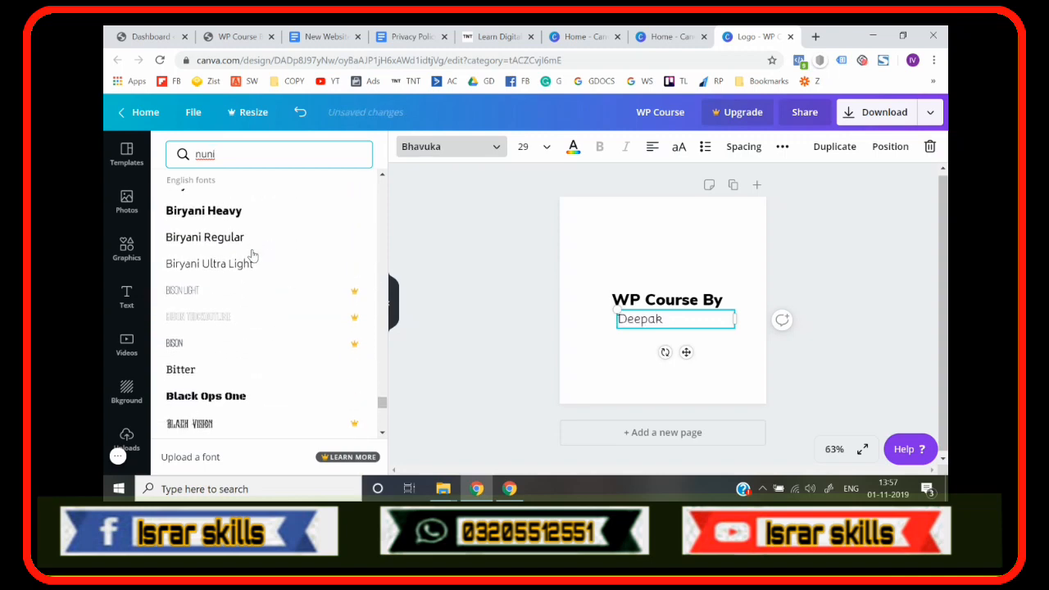
pyautogui.scroll(-12, 250, 266)
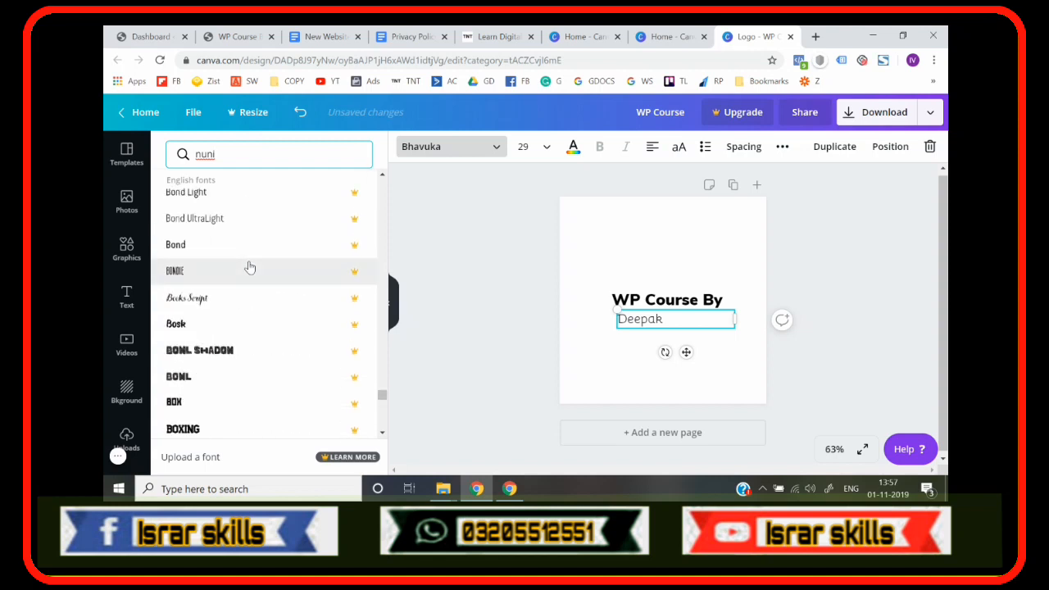
pyautogui.scroll(-12, 250, 267)
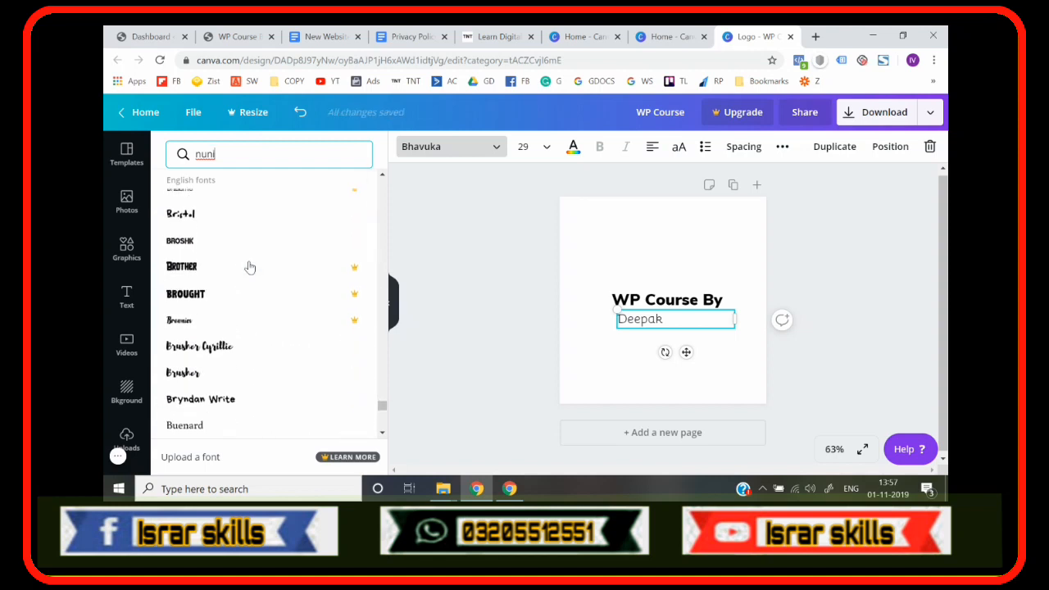
pyautogui.scroll(-6, 250, 268)
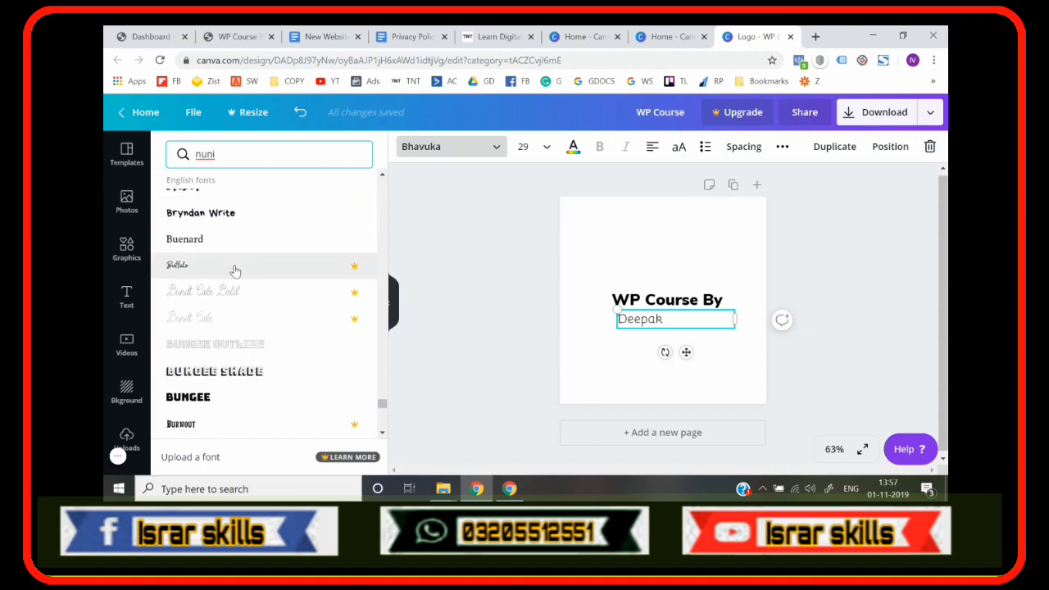
pyautogui.scroll(-8, 245, 388)
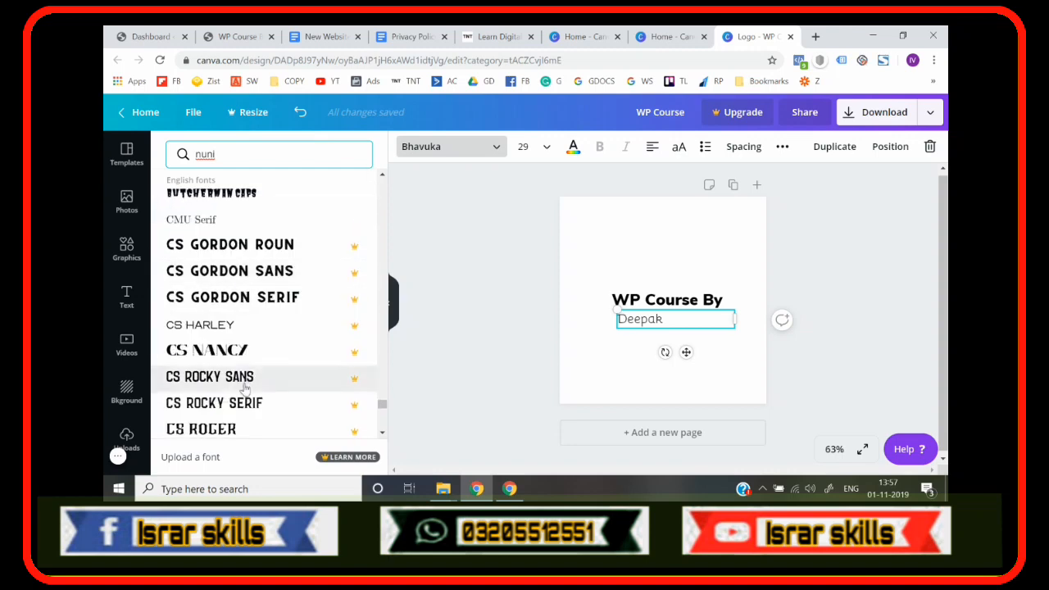
pyautogui.scroll(-7, 245, 388)
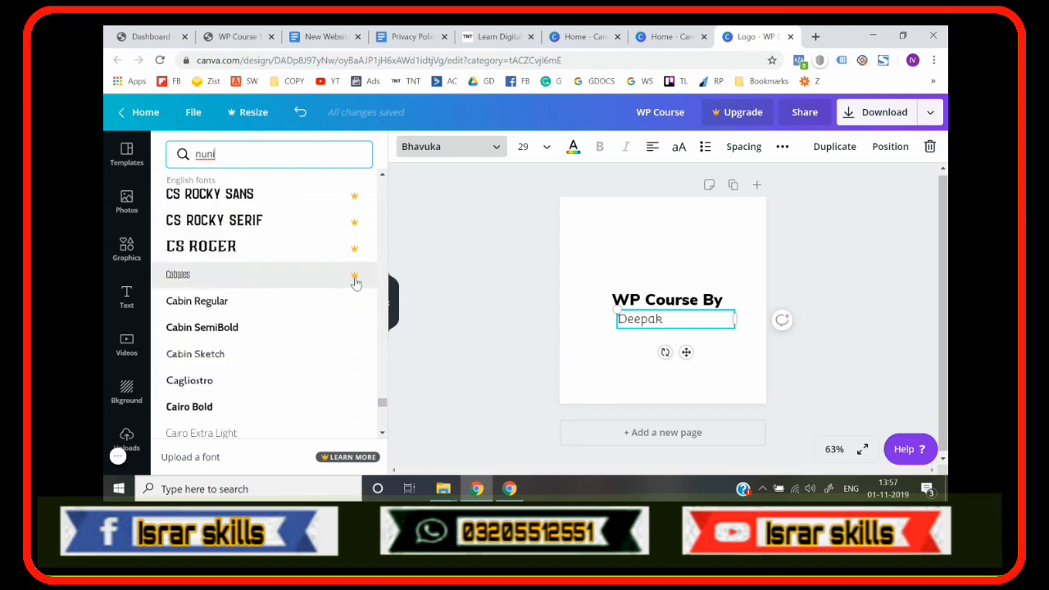
pyautogui.scroll(-2, 322, 334)
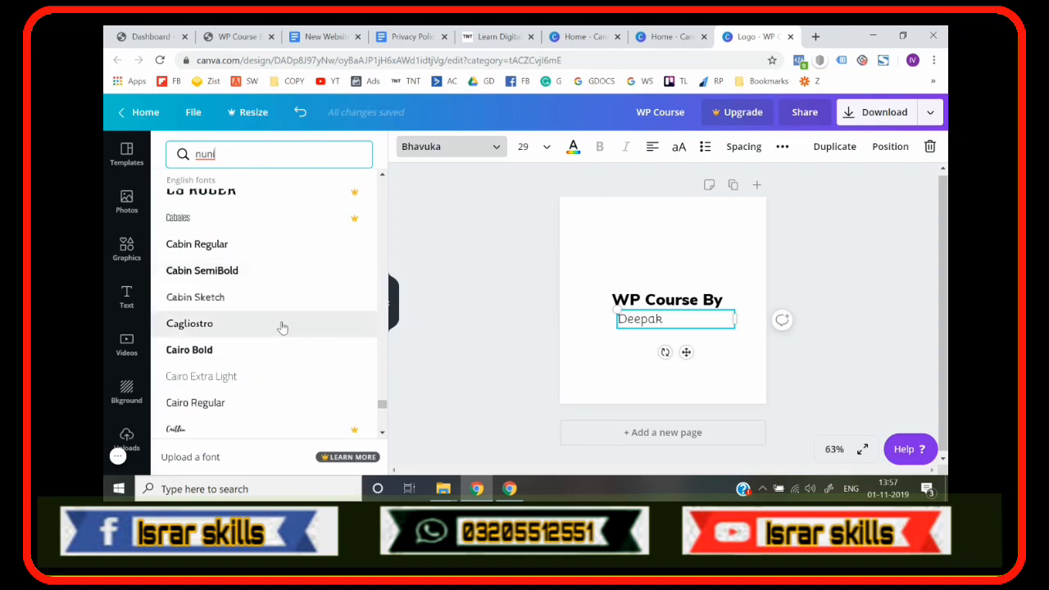
pyautogui.click(281, 327)
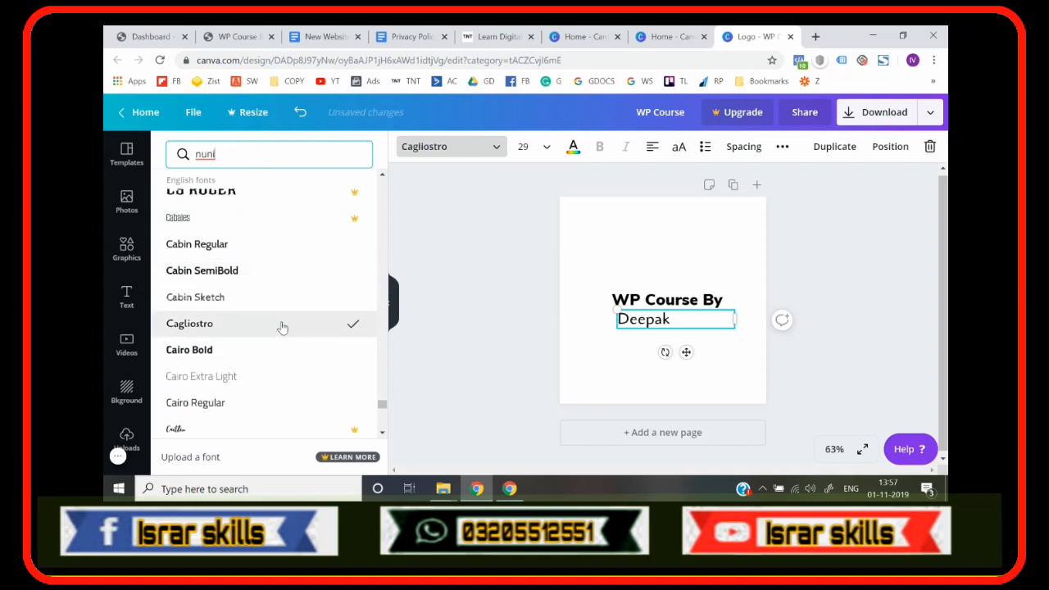
# - Change the font of the author's name line to Chewy
pyautogui.scroll(-5, 282, 328)
pyautogui.scroll(15, 281, 262)
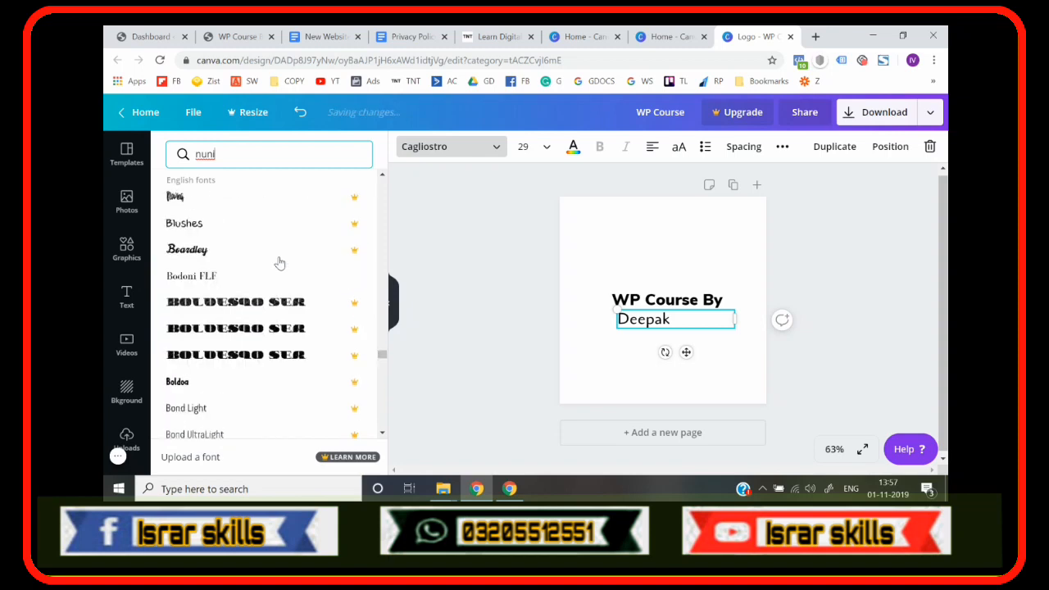
pyautogui.scroll(10, 281, 261)
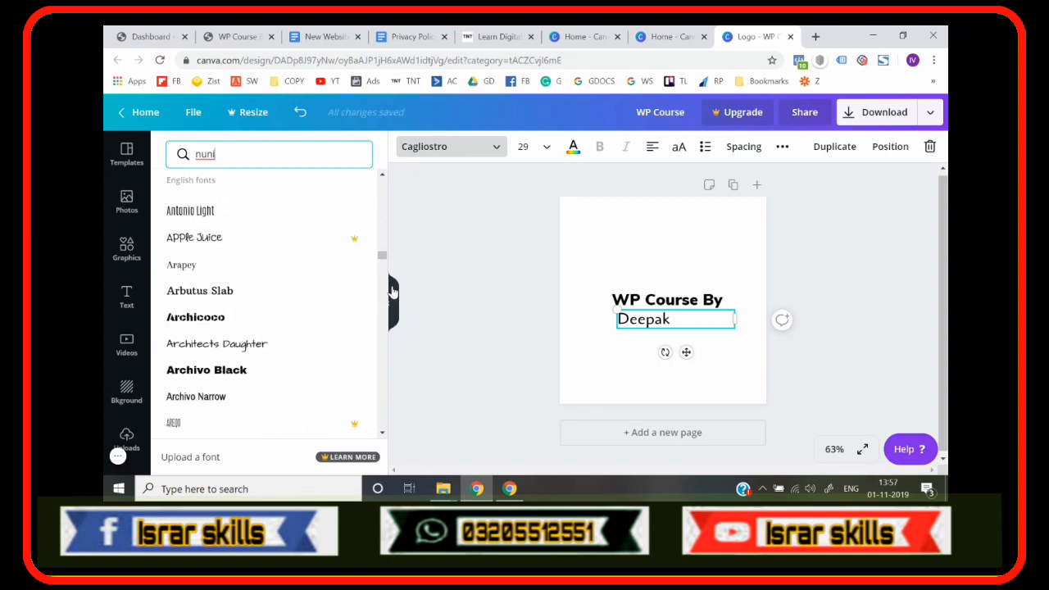
pyautogui.moveTo(384, 258); pyautogui.dragTo(392, 154)
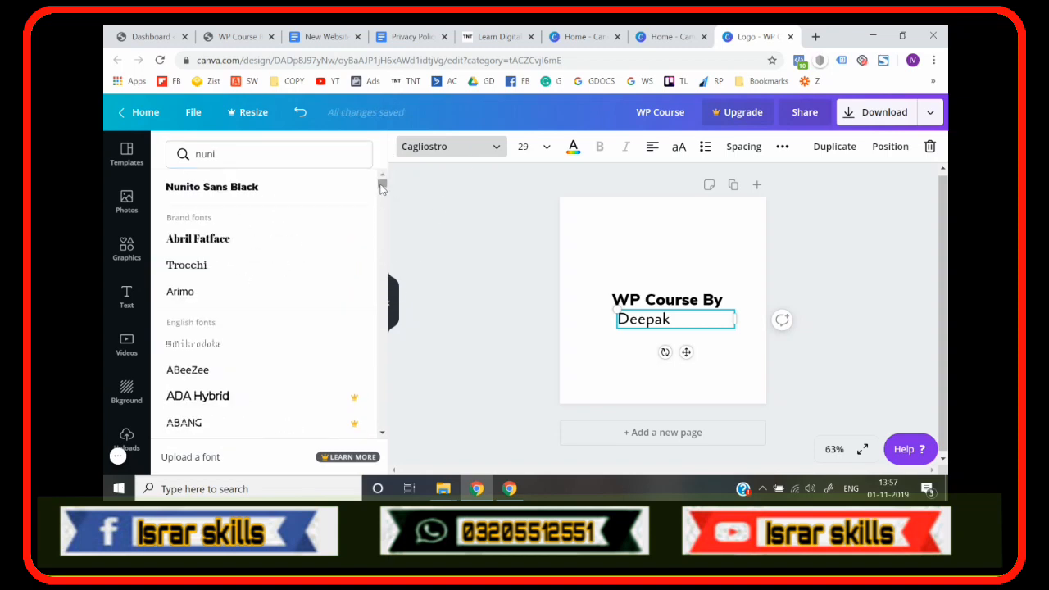
pyautogui.moveTo(382, 189); pyautogui.dragTo(377, 429)
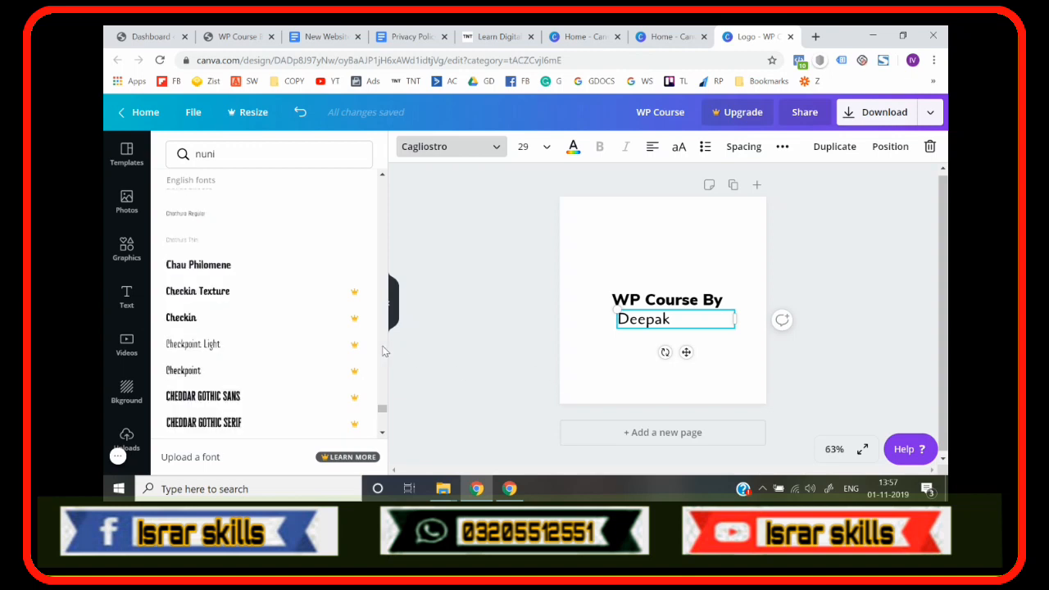
pyautogui.scroll(-5, 292, 354)
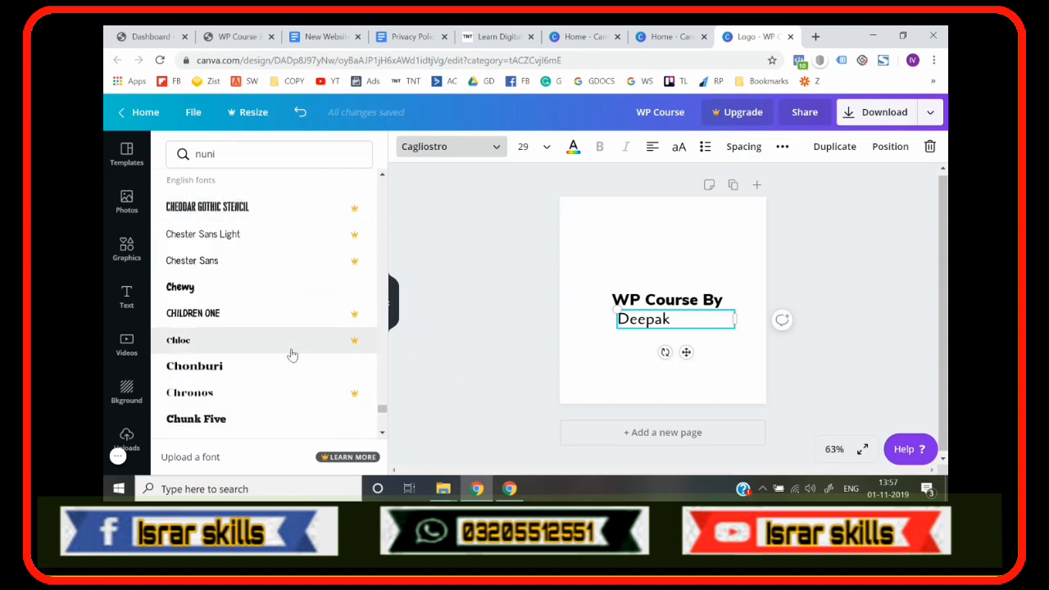
pyautogui.scroll(-2, 292, 354)
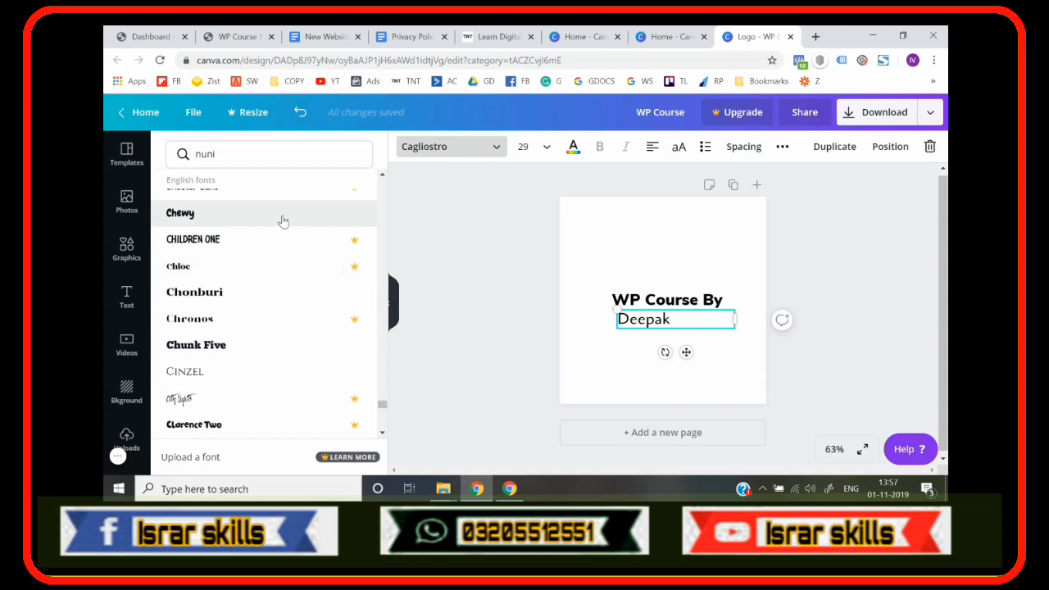
pyautogui.click(517, 342)
# - Narrow the author's name text box to fit its word and place it centrally beneath "WP Course By"
pyautogui.moveTo(643, 321); pyautogui.dragTo(665, 320)
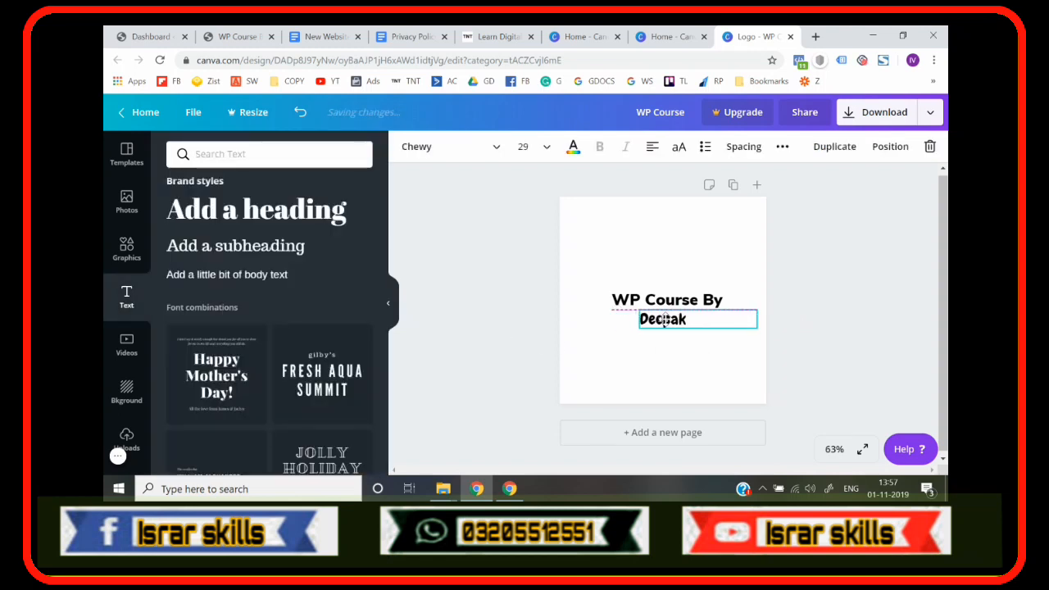
pyautogui.moveTo(761, 321); pyautogui.dragTo(692, 321)
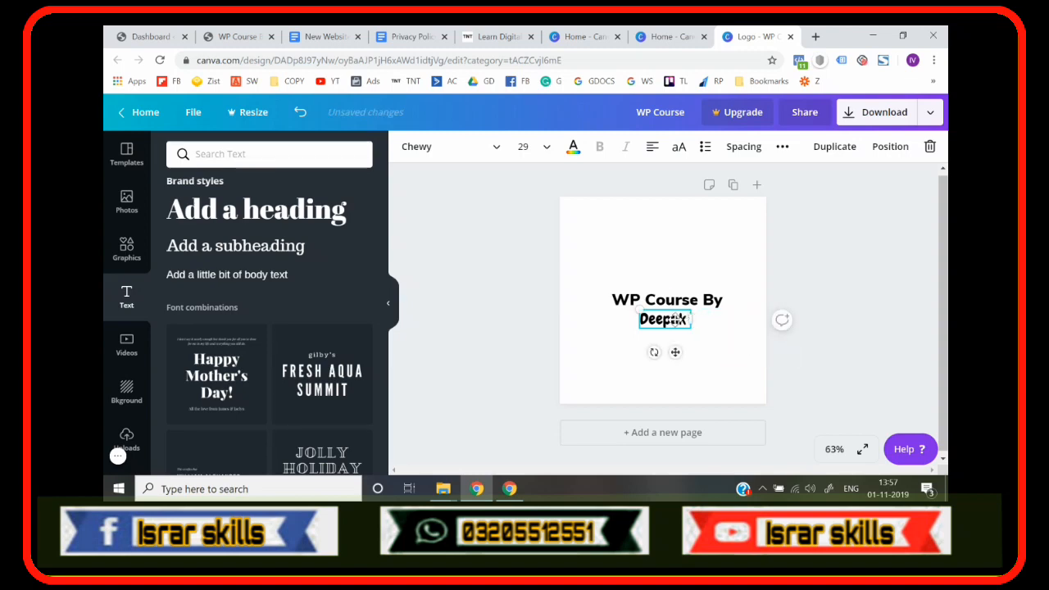
pyautogui.click(557, 342)
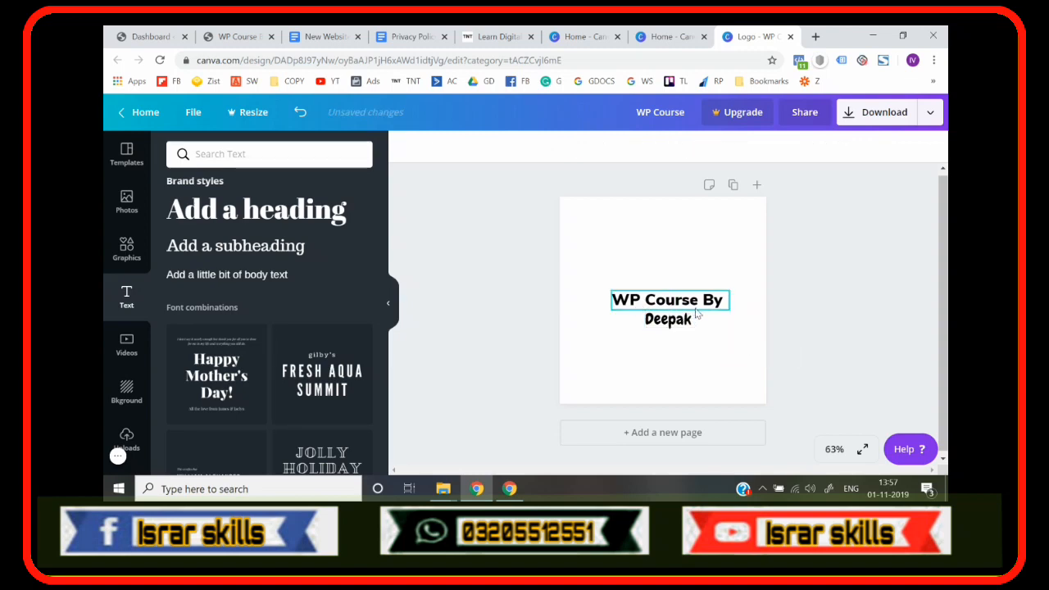
pyautogui.moveTo(686, 320); pyautogui.dragTo(679, 320)
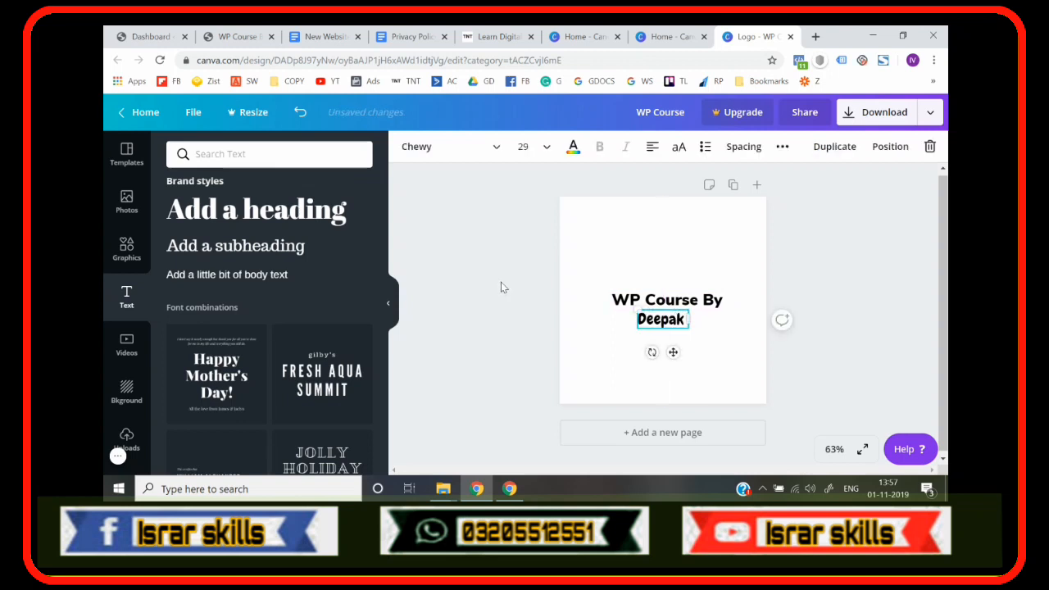
# - Shift the "WP Course By" line slightly left so it is centred above the author's name
pyautogui.click(502, 286)
pyautogui.moveTo(599, 290); pyautogui.dragTo(668, 320)
pyautogui.click(516, 327)
pyautogui.click(663, 319)
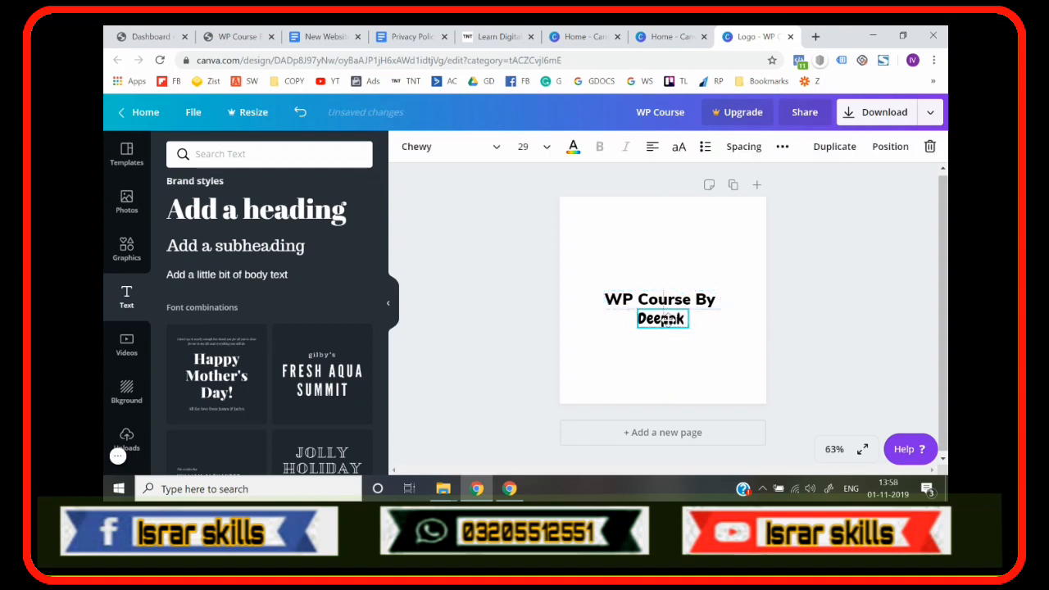
pyautogui.click(508, 346)
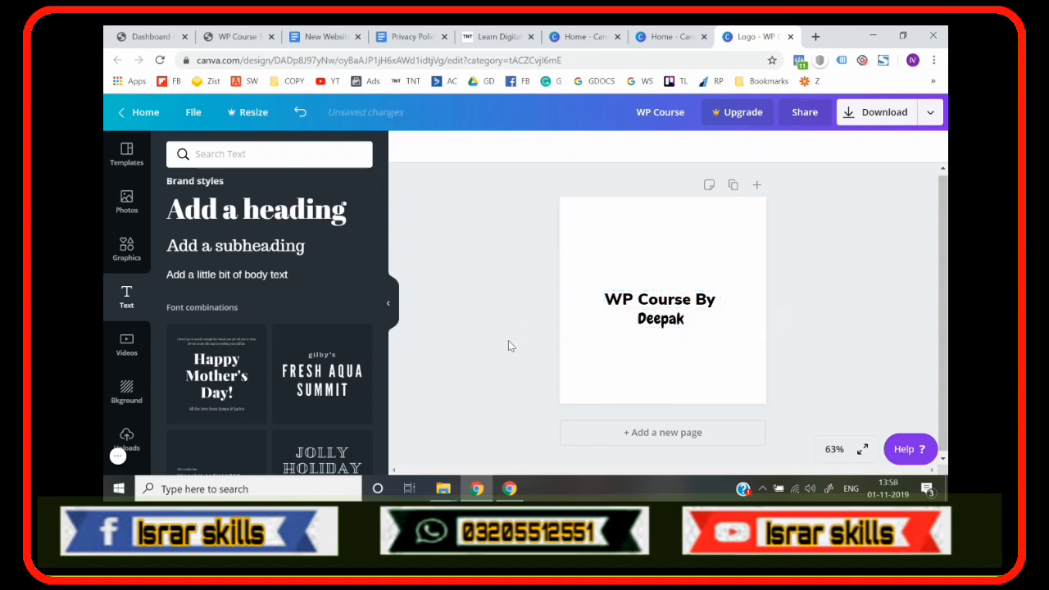
# - Search the graphics for "line", add the free plain solid line, and place it below the author's name
pyautogui.click(131, 261)
pyautogui.click(243, 158)
pyautogui.write('line')
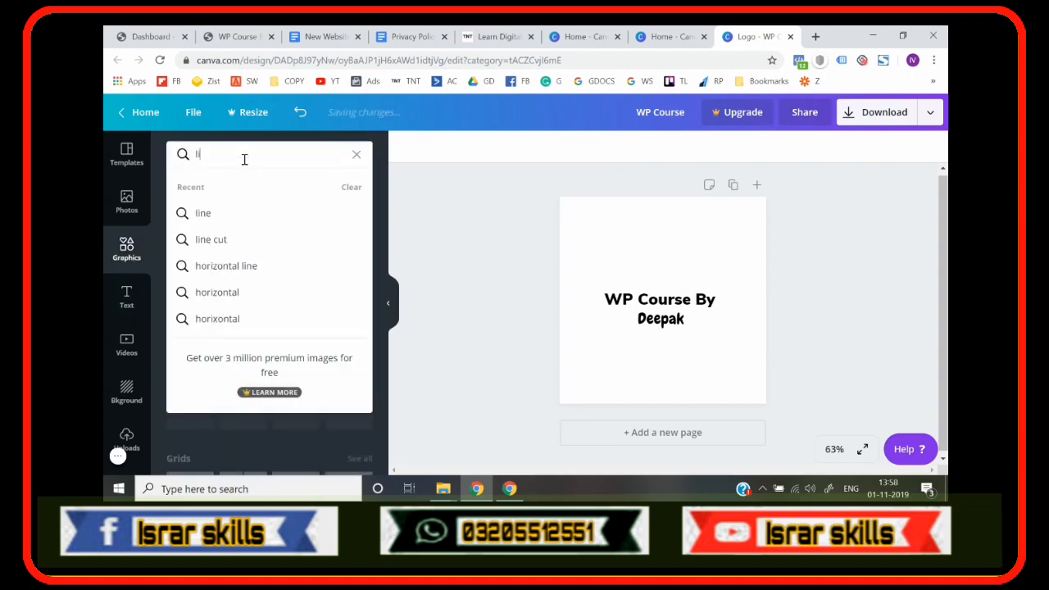
pyautogui.press('Return')
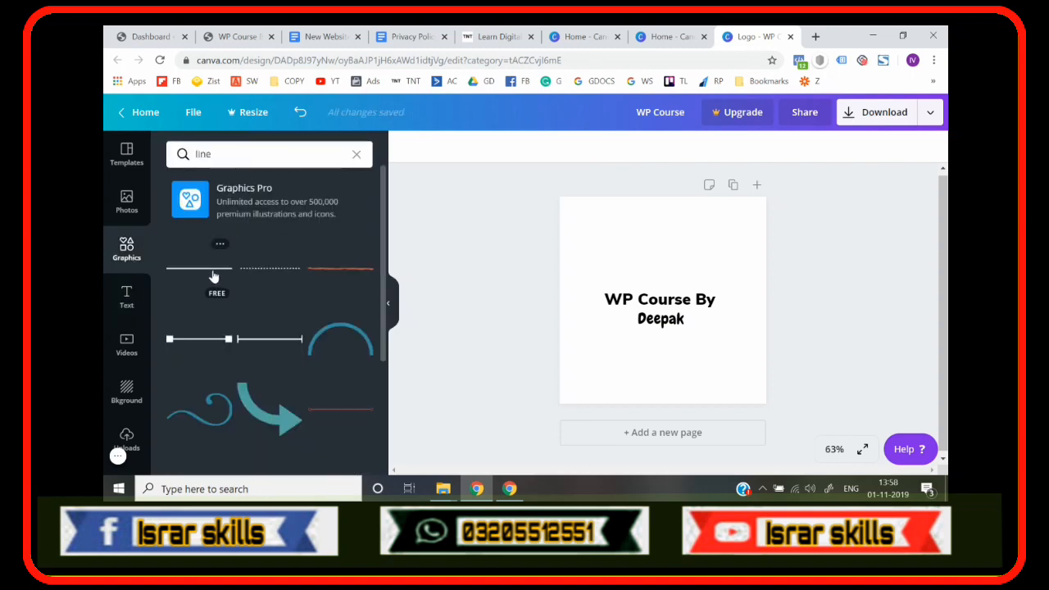
pyautogui.click(213, 276)
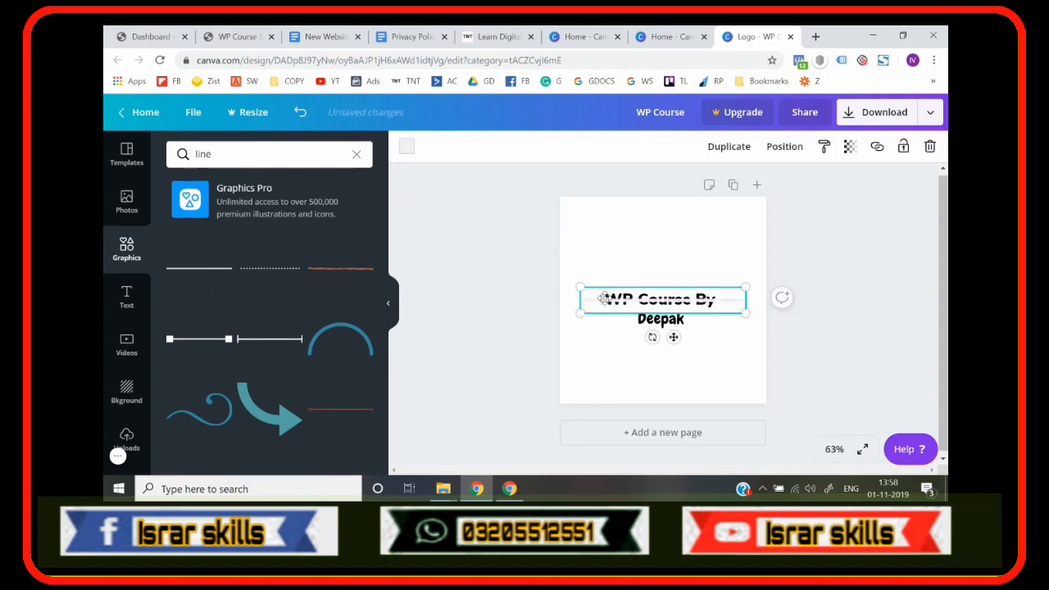
pyautogui.moveTo(585, 298); pyautogui.dragTo(599, 337)
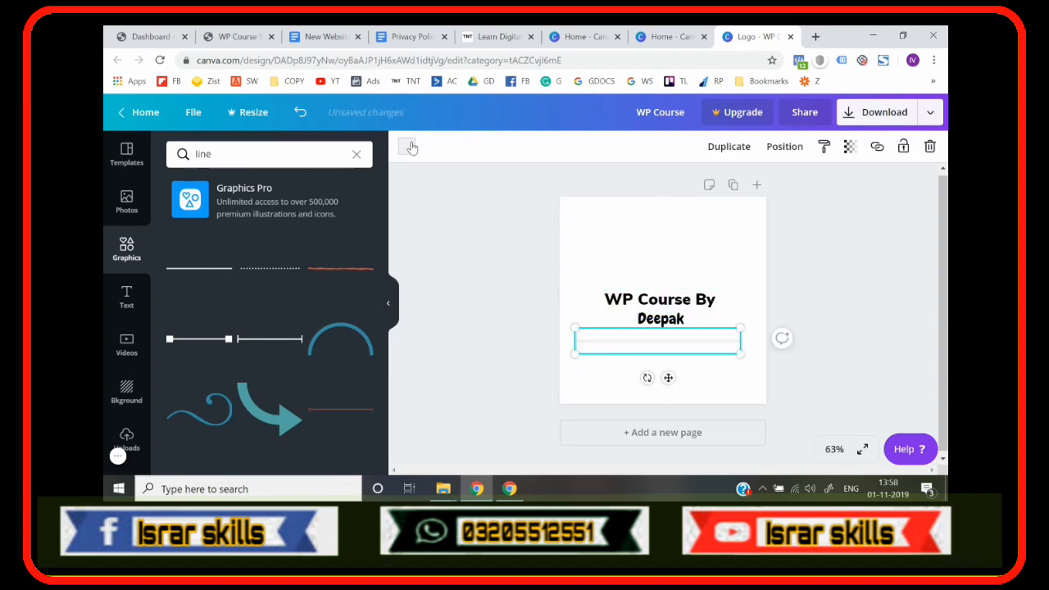
# - Colour the line black and shrink it into a short dash beside the start of the author's name
pyautogui.click(407, 145)
pyautogui.click(179, 257)
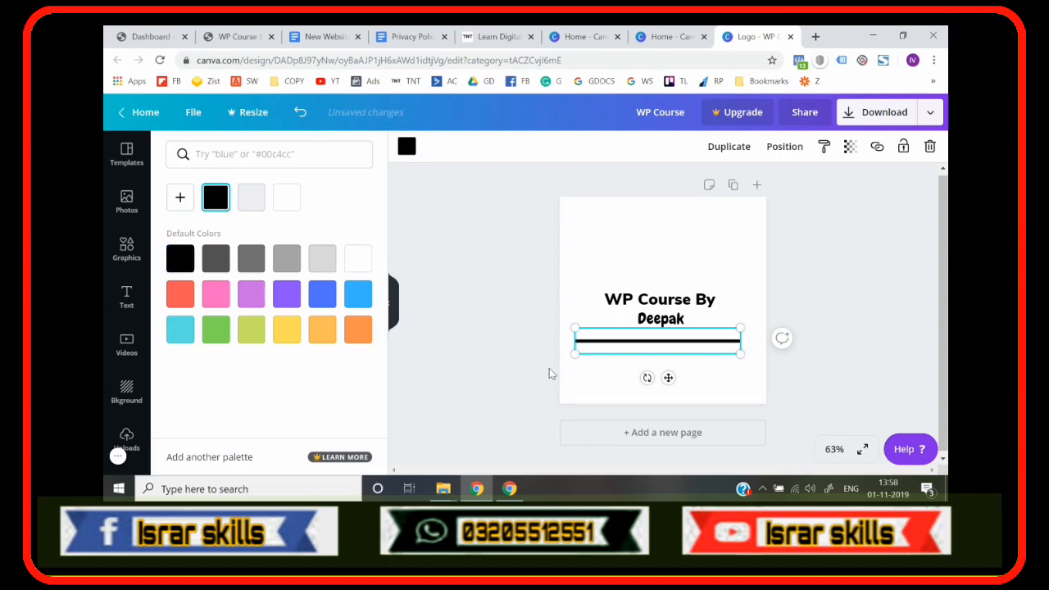
pyautogui.moveTo(740, 354); pyautogui.dragTo(605, 322)
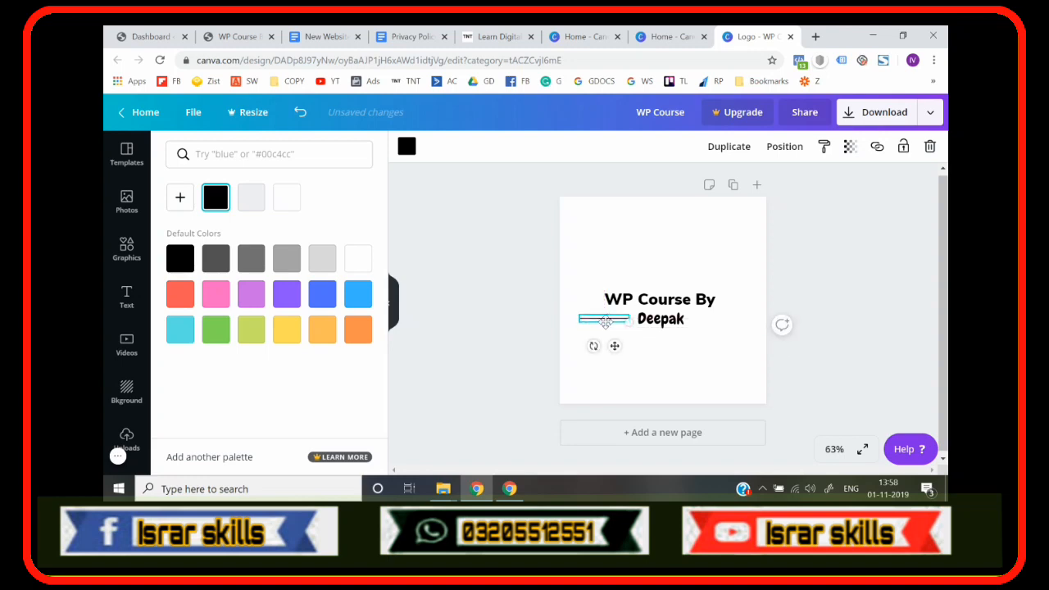
pyautogui.click(528, 331)
pyautogui.click(607, 320)
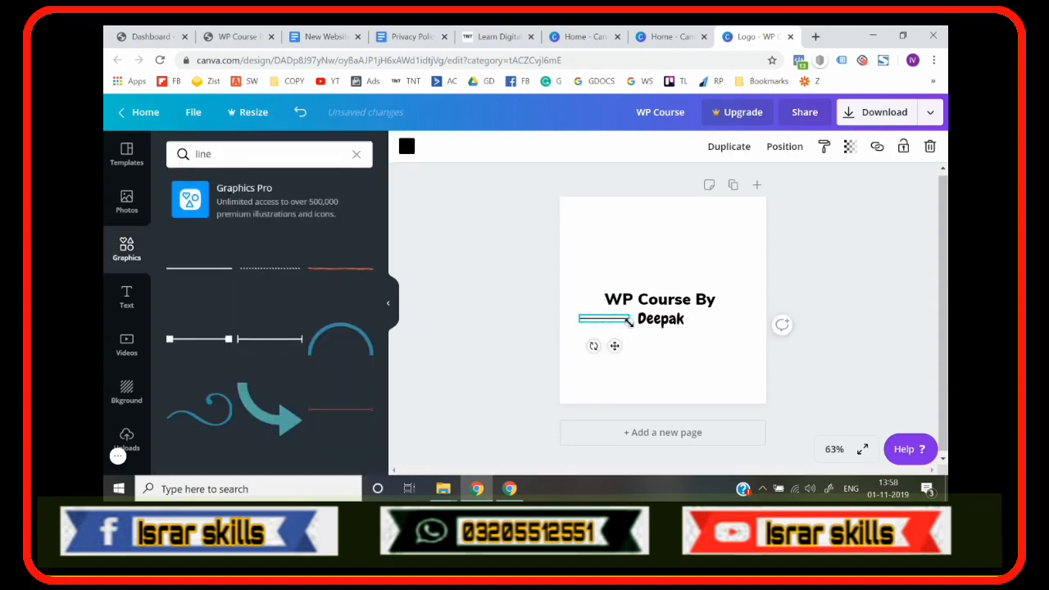
# - Shorten the black dash further and move it closer to the start of the author's name
pyautogui.moveTo(629, 322); pyautogui.dragTo(611, 318)
pyautogui.click(508, 331)
pyautogui.click(591, 318)
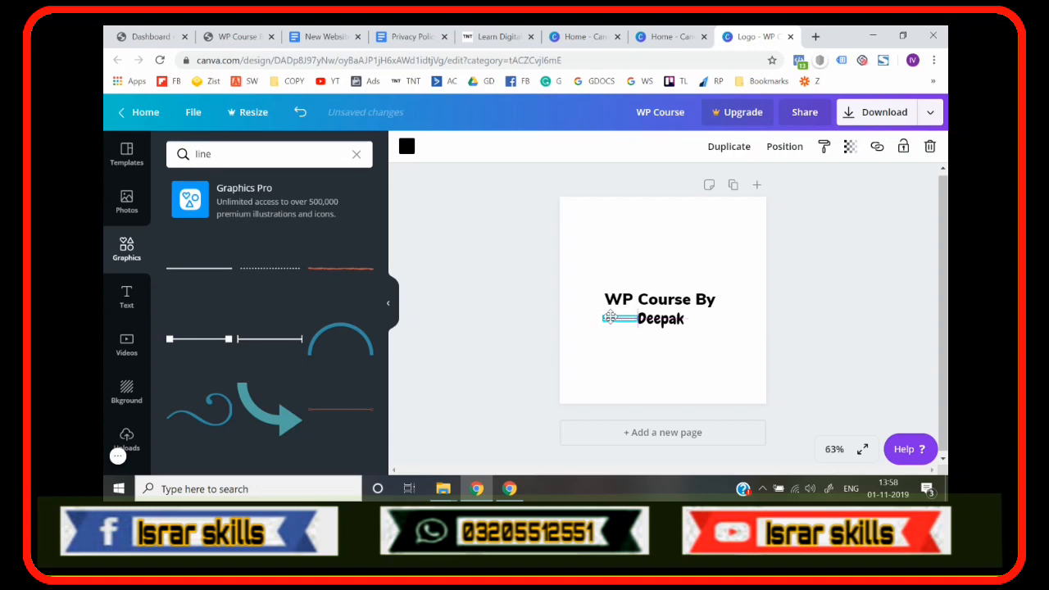
pyautogui.click(505, 331)
pyautogui.click(606, 321)
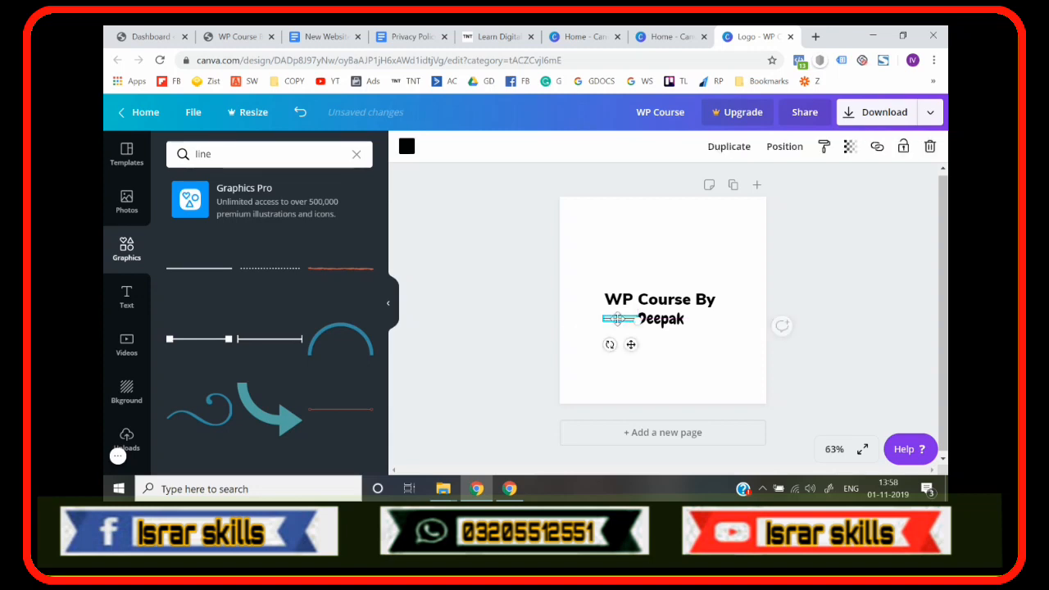
pyautogui.moveTo(632, 320); pyautogui.dragTo(625, 318)
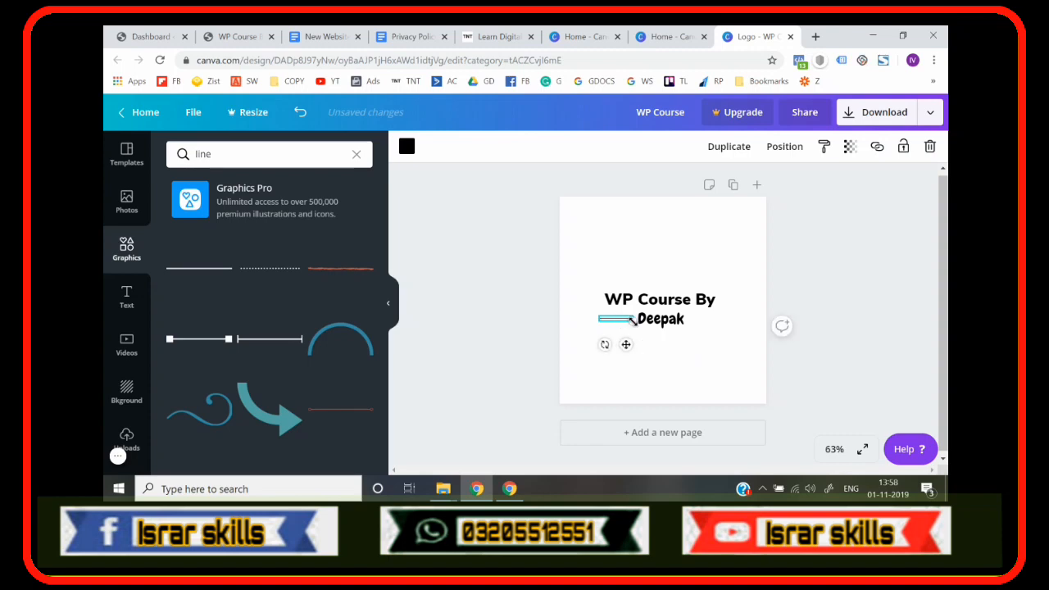
pyautogui.click(493, 332)
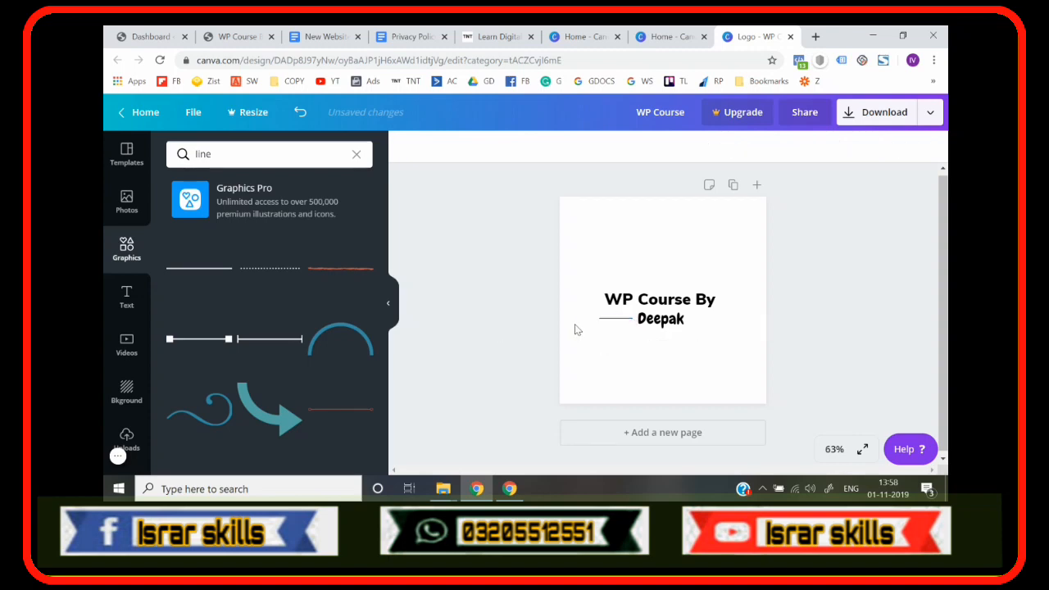
# - Nudge the dash in front of the author's name and delete it from the logo
pyautogui.click(613, 319)
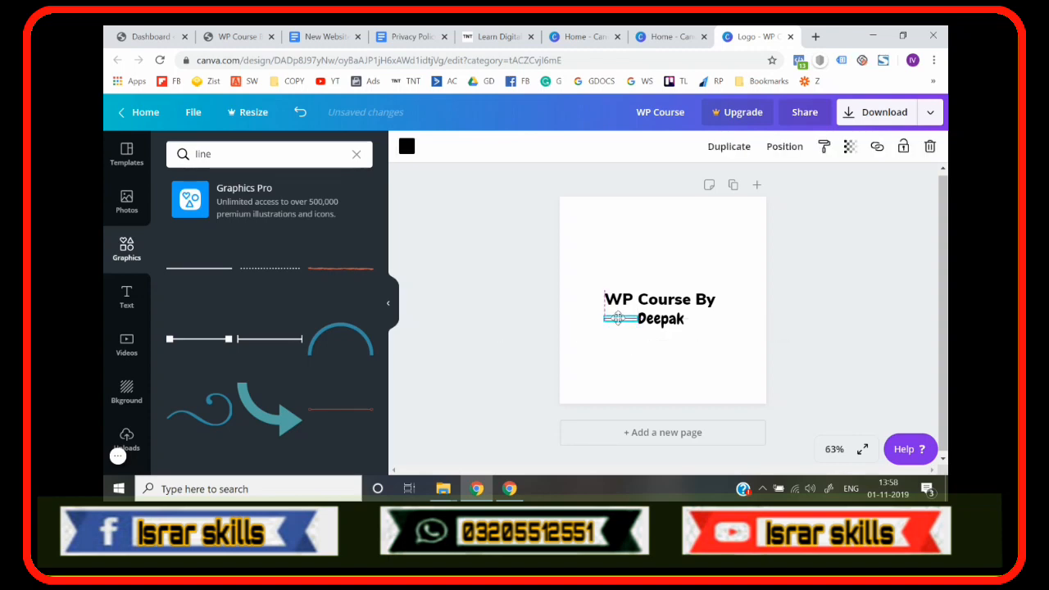
pyautogui.moveTo(617, 318); pyautogui.dragTo(616, 318)
pyautogui.click(562, 328)
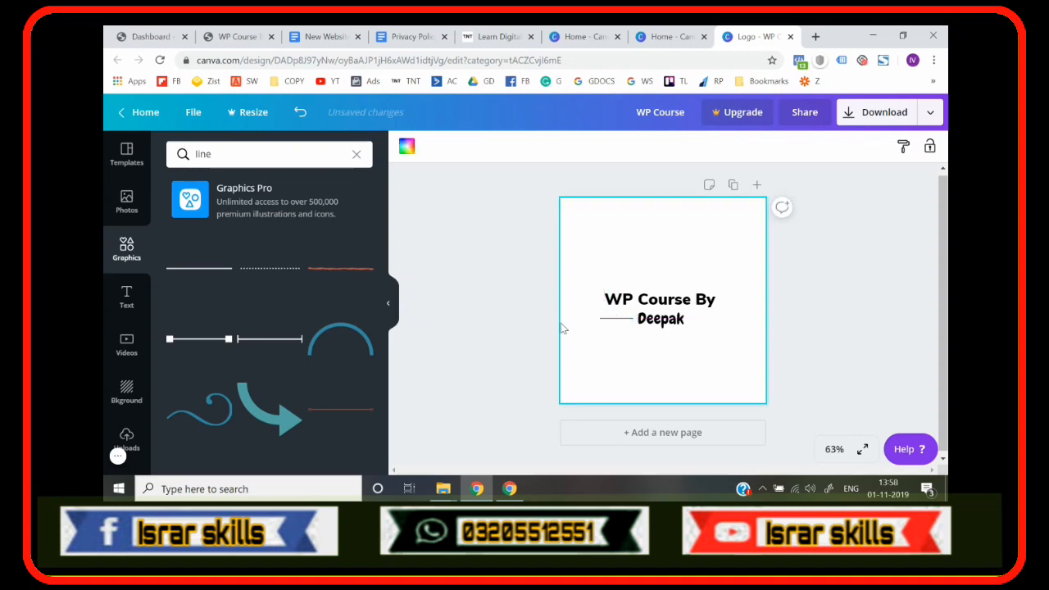
pyautogui.click(626, 319)
pyautogui.press('Delete')
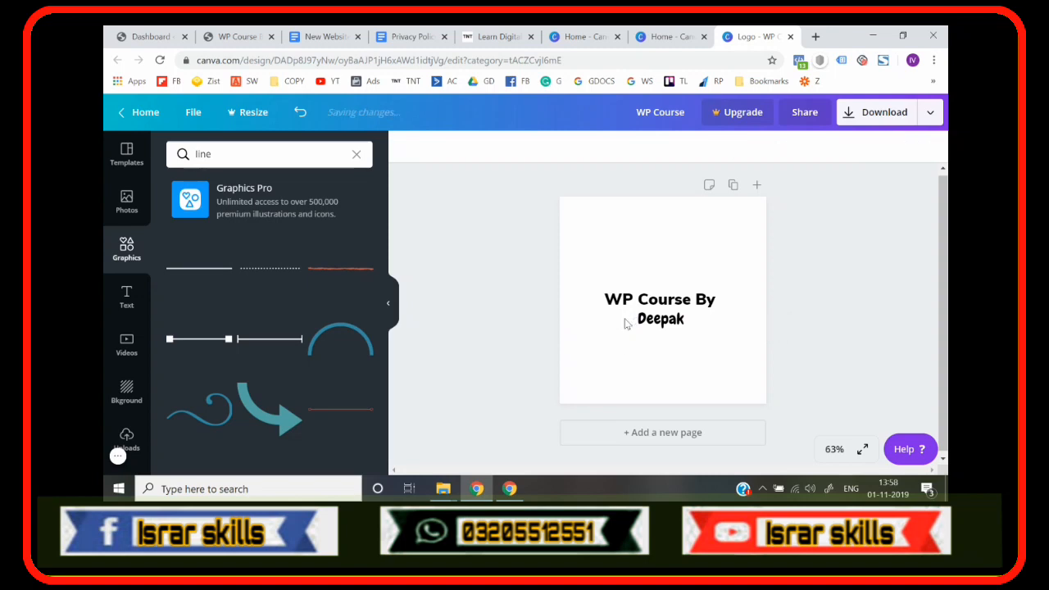
# - Try the free dotted line graphic as an accent, shrinking it toward the start of "WP Course By"
pyautogui.scroll(-5, 205, 386)
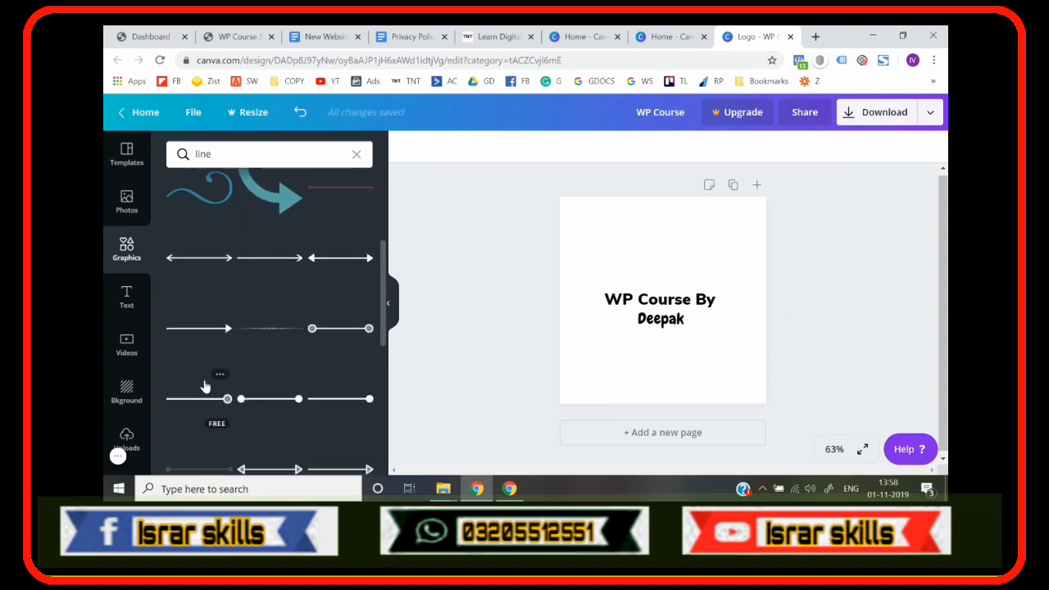
pyautogui.scroll(-2, 205, 386)
pyautogui.scroll(-2, 205, 386)
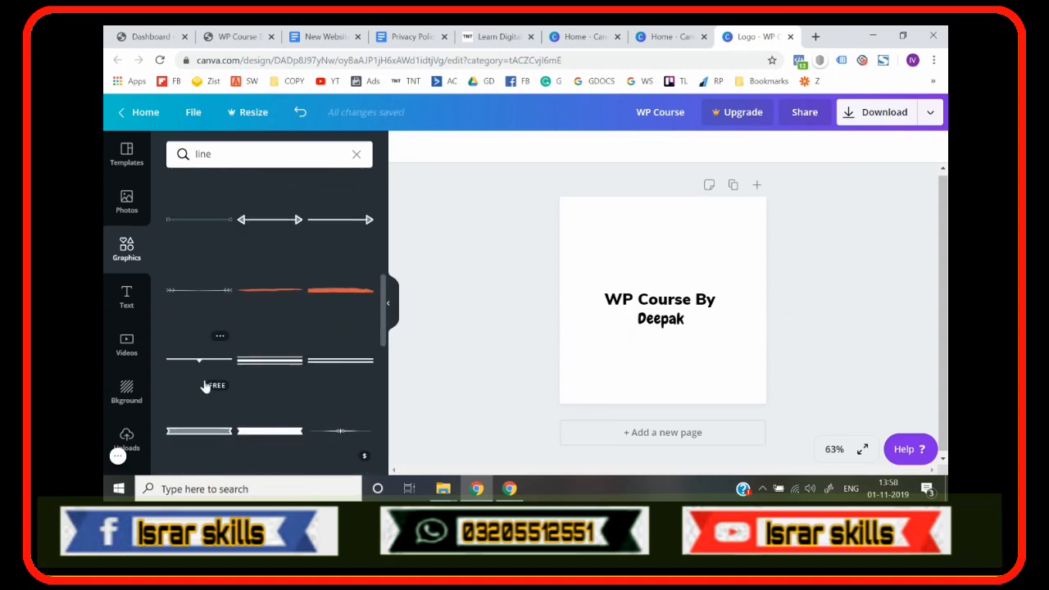
pyautogui.scroll(-5, 205, 386)
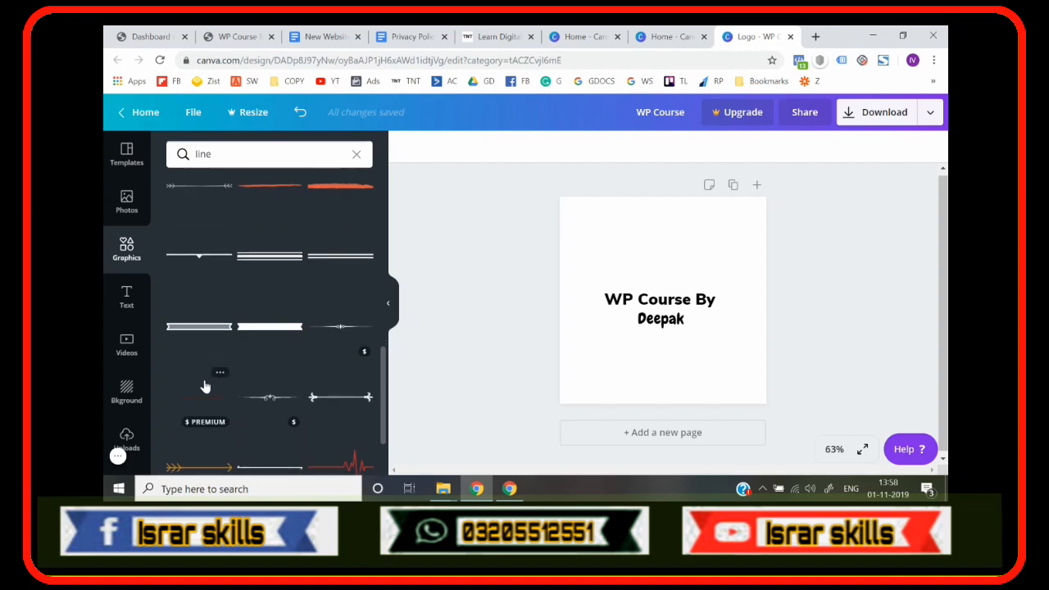
pyautogui.scroll(5, 204, 386)
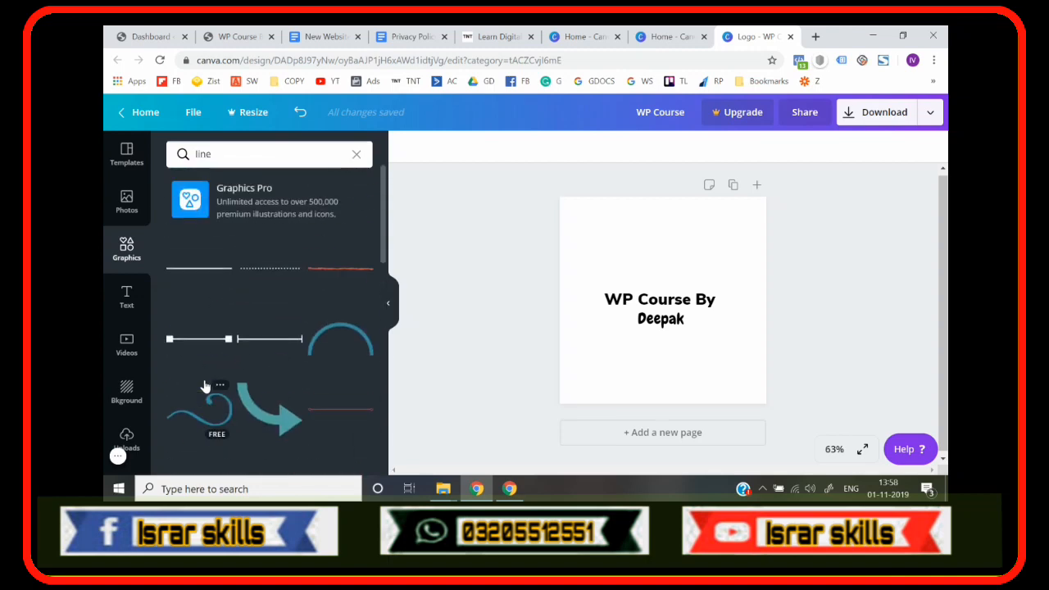
pyautogui.click(258, 271)
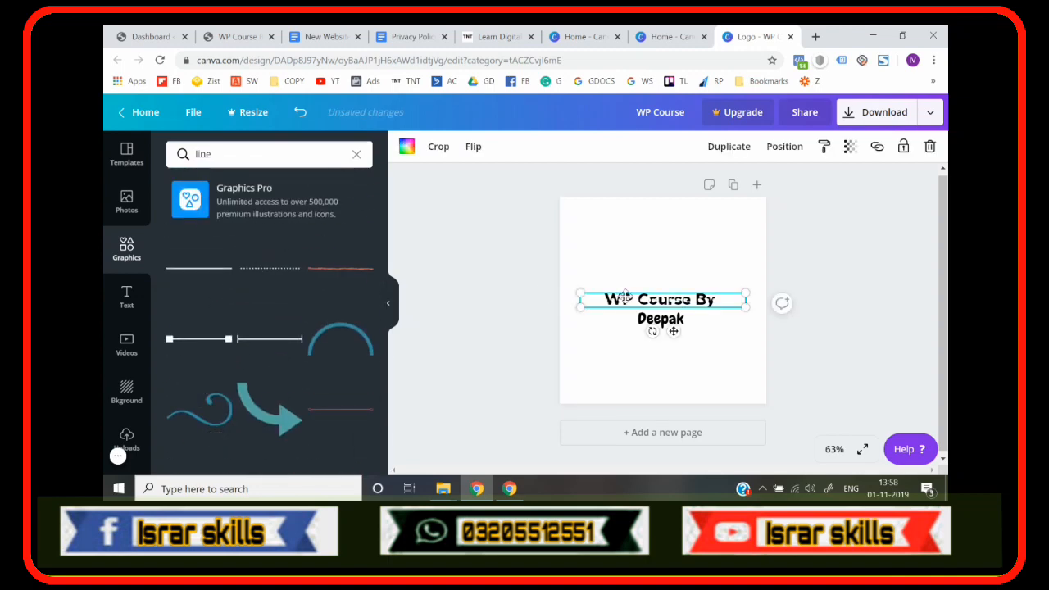
pyautogui.moveTo(745, 307); pyautogui.dragTo(596, 304)
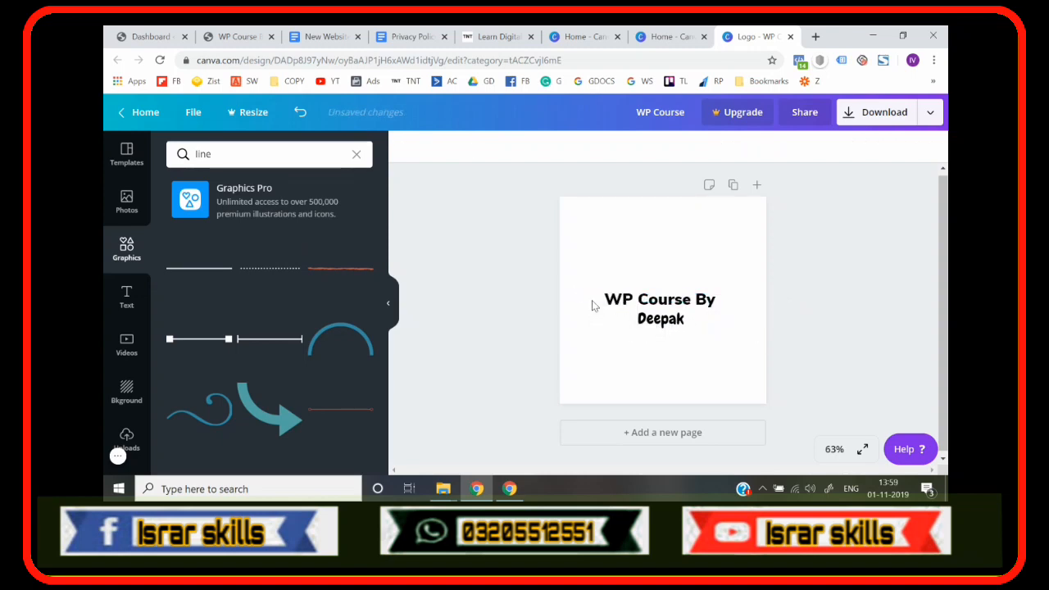
# - Clear the "line" search and look through the full Lines graphics category for another accent
pyautogui.scroll(-5, 307, 378)
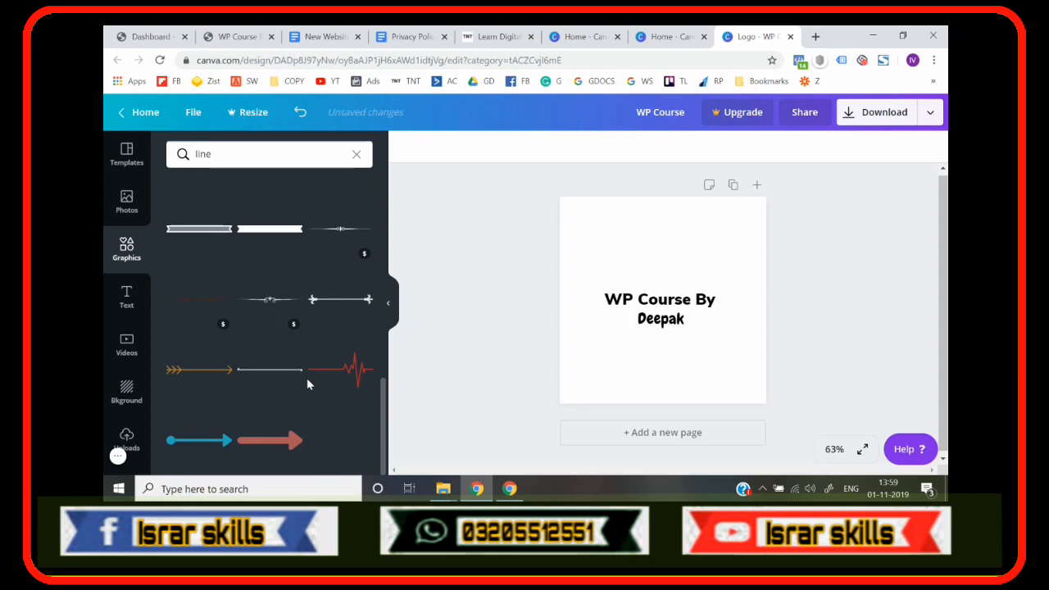
pyautogui.scroll(5, 307, 378)
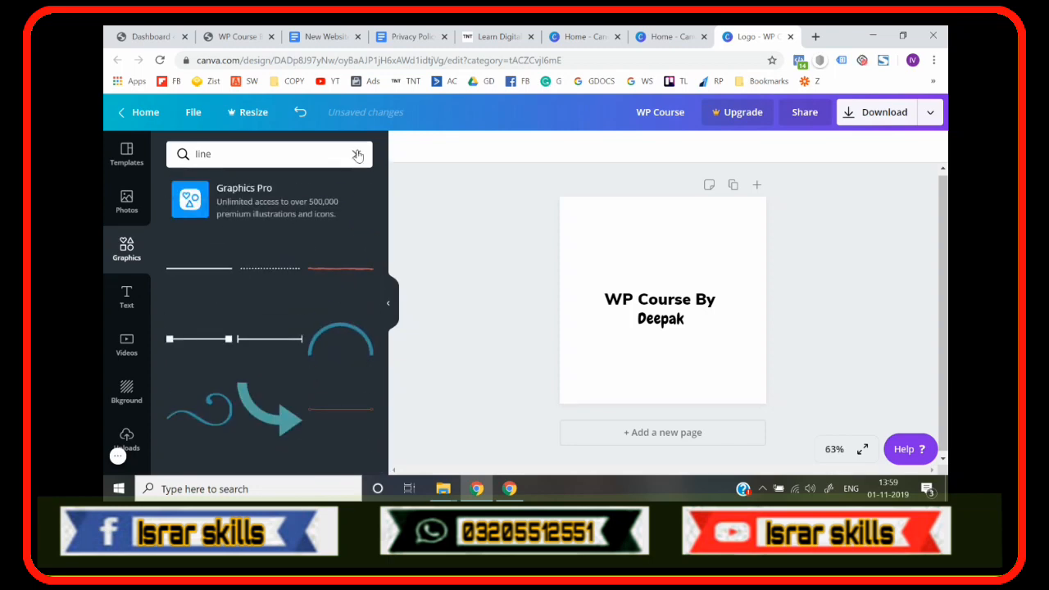
pyautogui.click(356, 155)
pyautogui.click(428, 242)
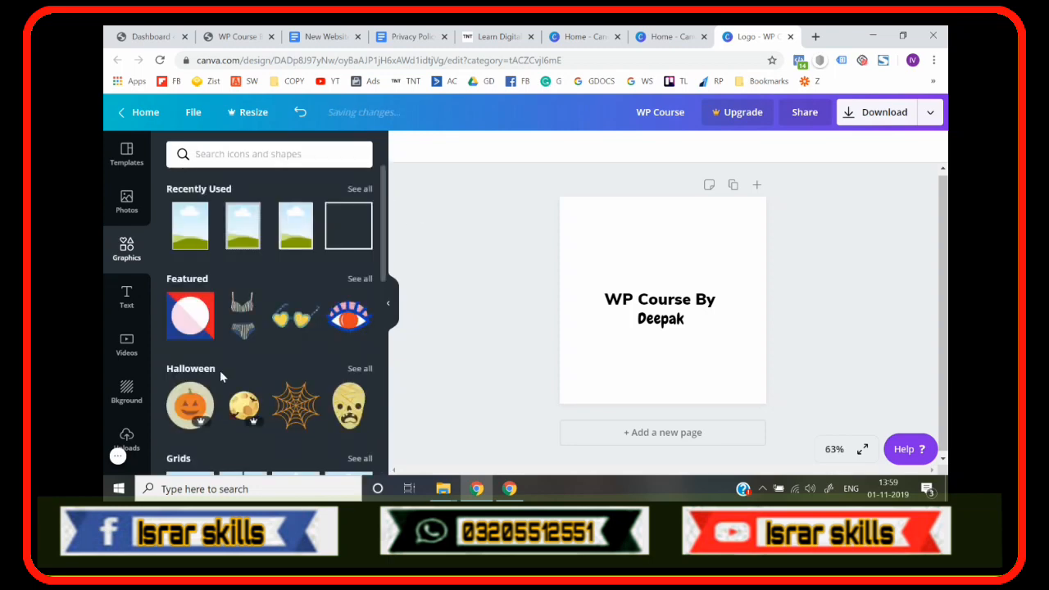
pyautogui.scroll(-5, 219, 373)
pyautogui.scroll(3, 221, 378)
pyautogui.scroll(-2, 221, 378)
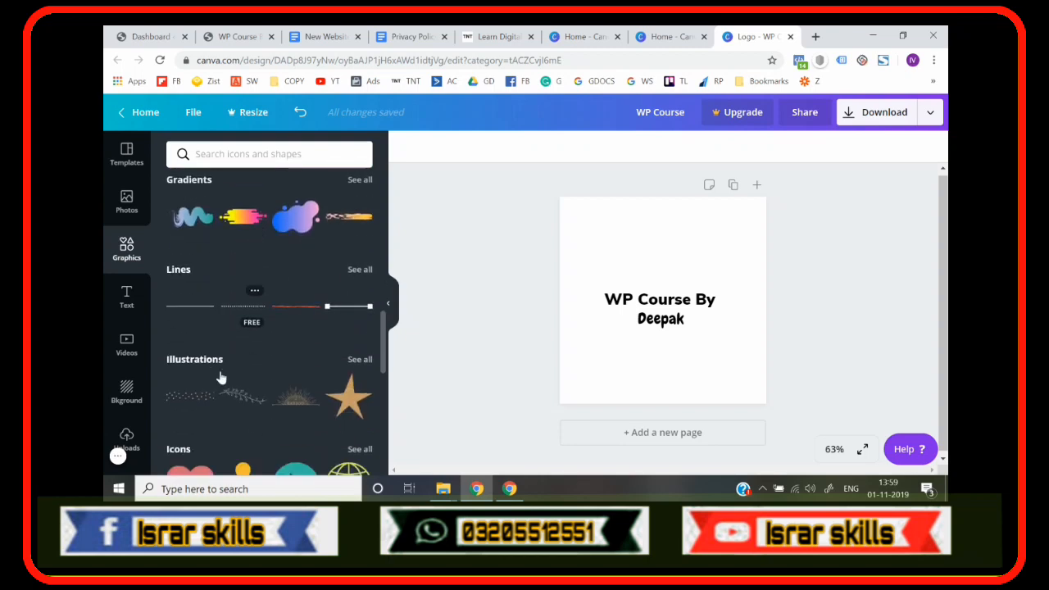
pyautogui.click(360, 270)
pyautogui.scroll(-5, 253, 371)
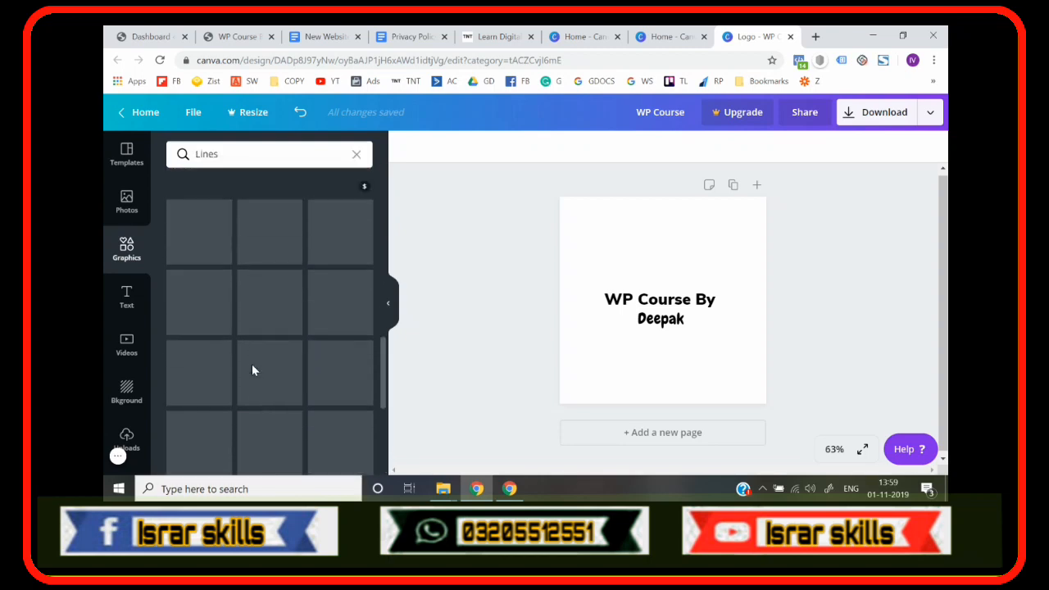
pyautogui.scroll(1, 251, 369)
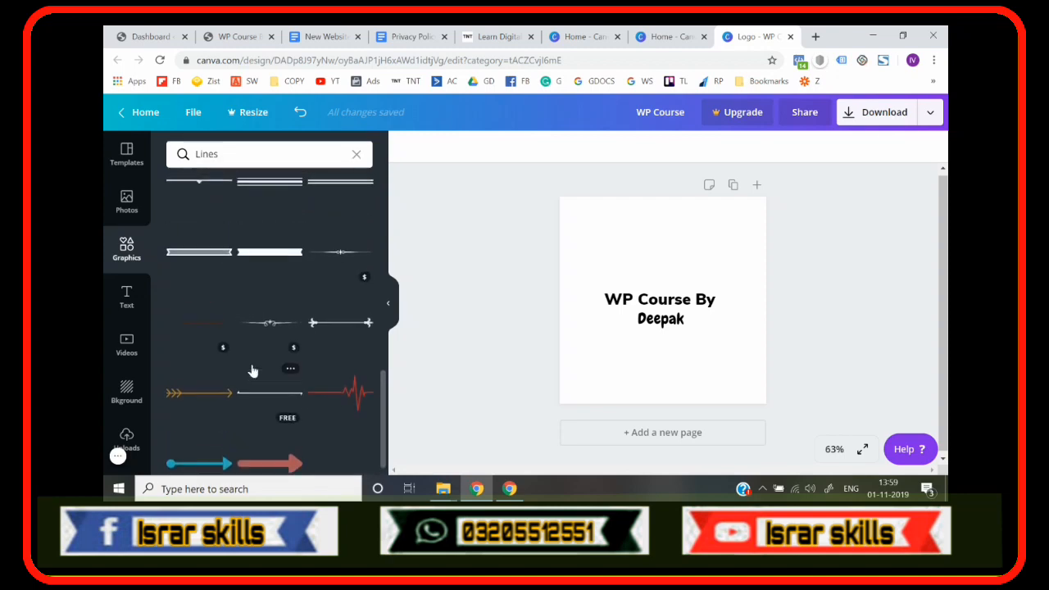
# - Try the free solid ribbon graphic as a small accent beside the author's name, and remove it
pyautogui.click(269, 288)
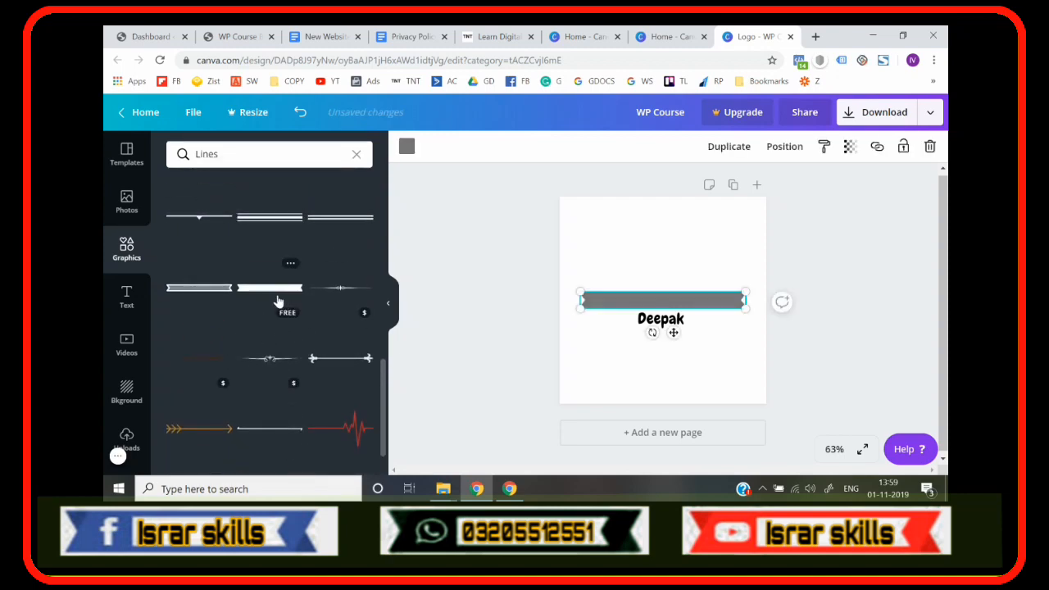
pyautogui.moveTo(631, 303); pyautogui.dragTo(594, 308)
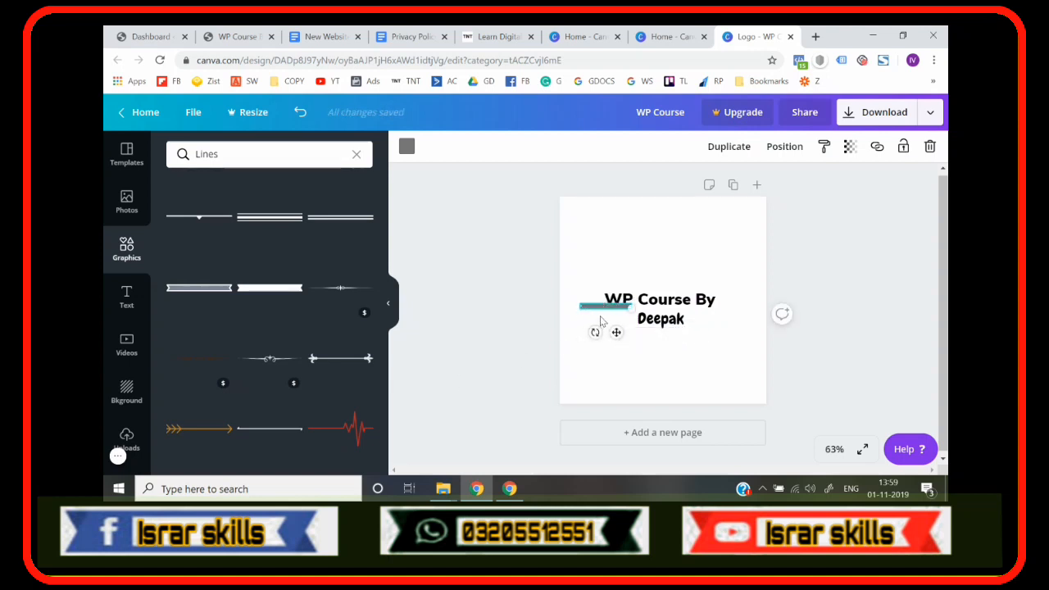
pyautogui.moveTo(600, 305); pyautogui.dragTo(602, 317)
pyautogui.press('Delete')
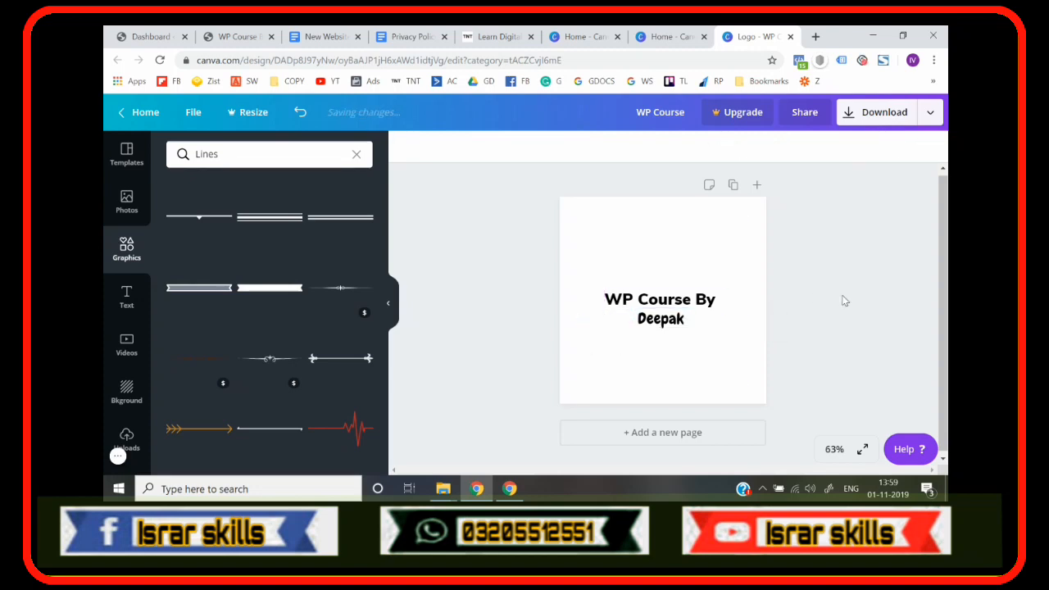
# - Download the finished logo as a PNG file
pyautogui.click(884, 119)
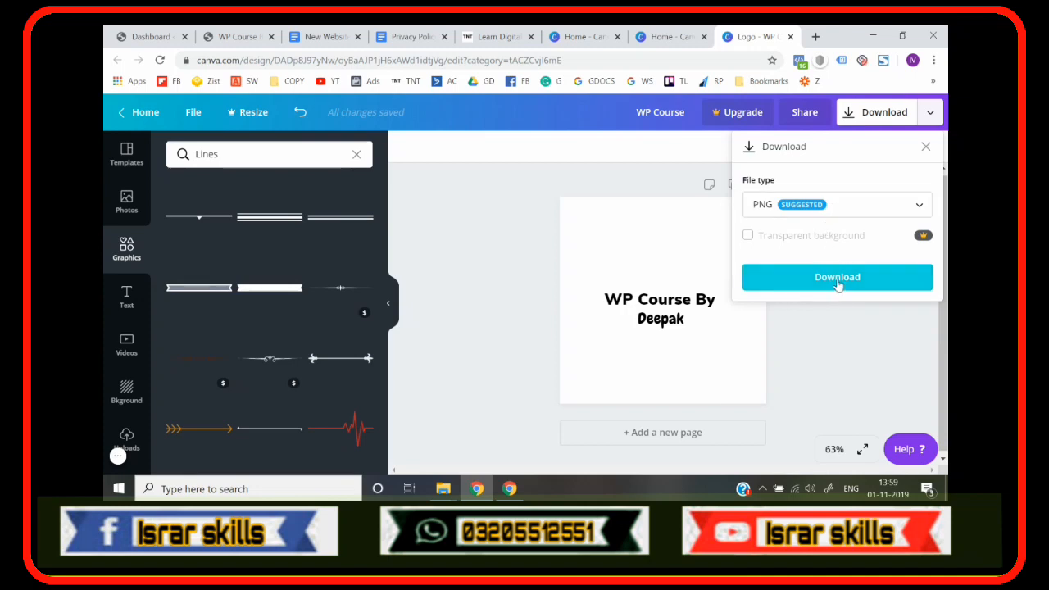
pyautogui.click(838, 280)
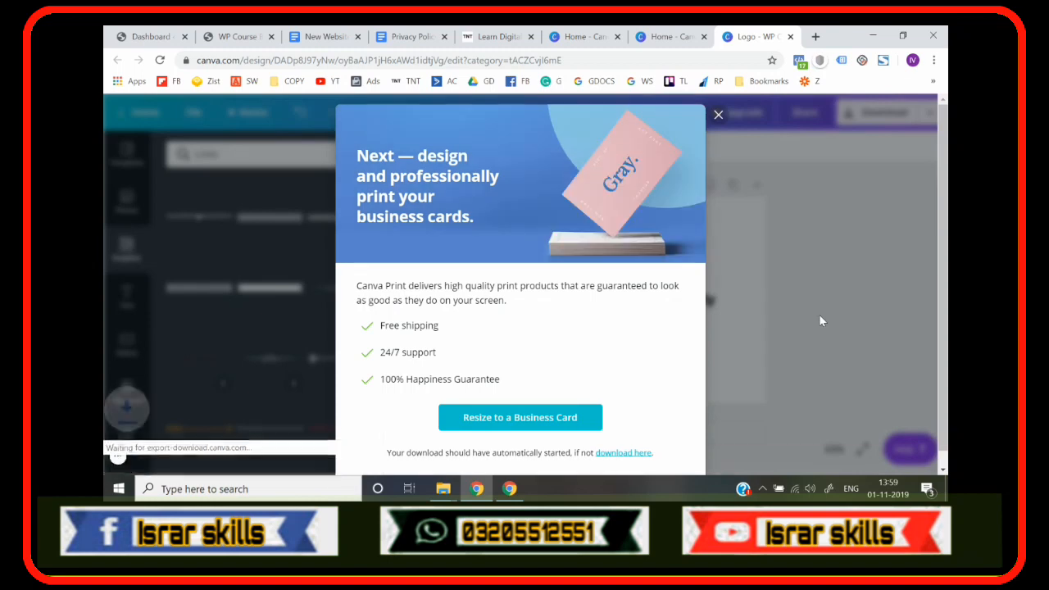
# - Switch to the WP Course website, open its theme Customizer, and dismiss the browser's downloads bar
pyautogui.click(496, 35)
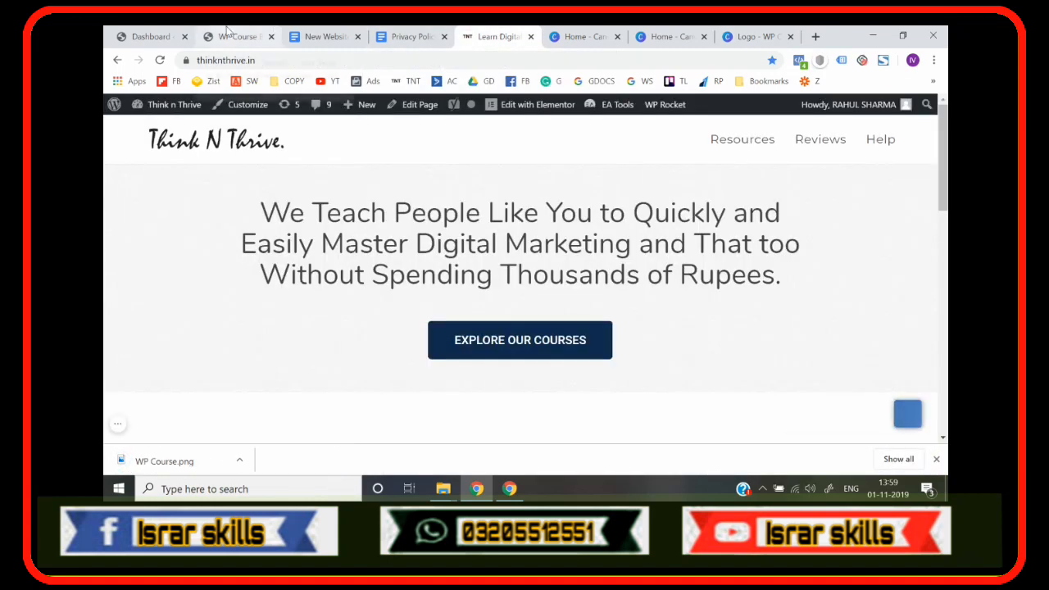
pyautogui.click(232, 39)
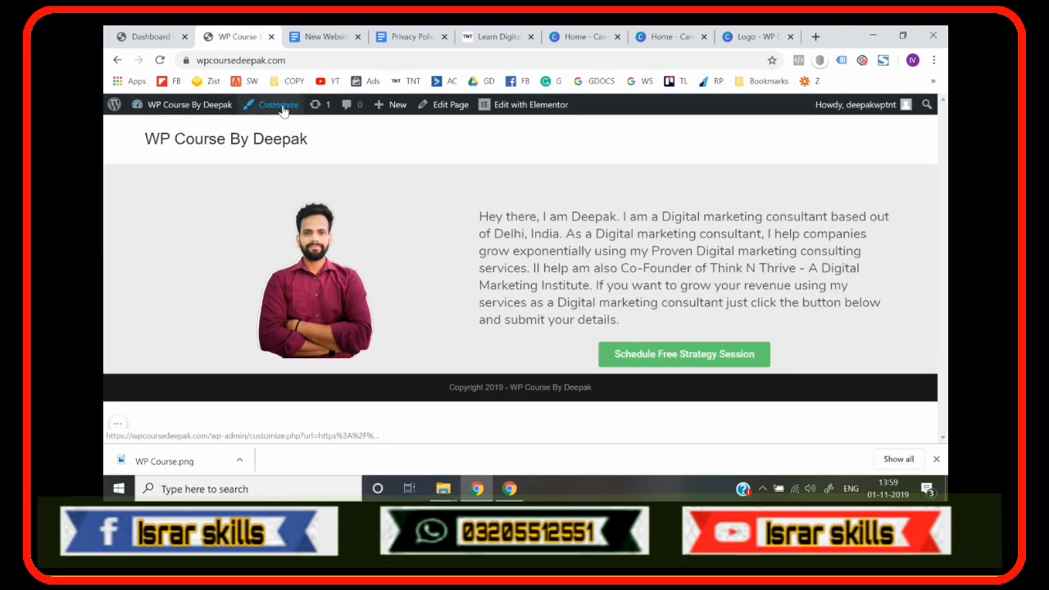
pyautogui.click(140, 33)
pyautogui.click(235, 36)
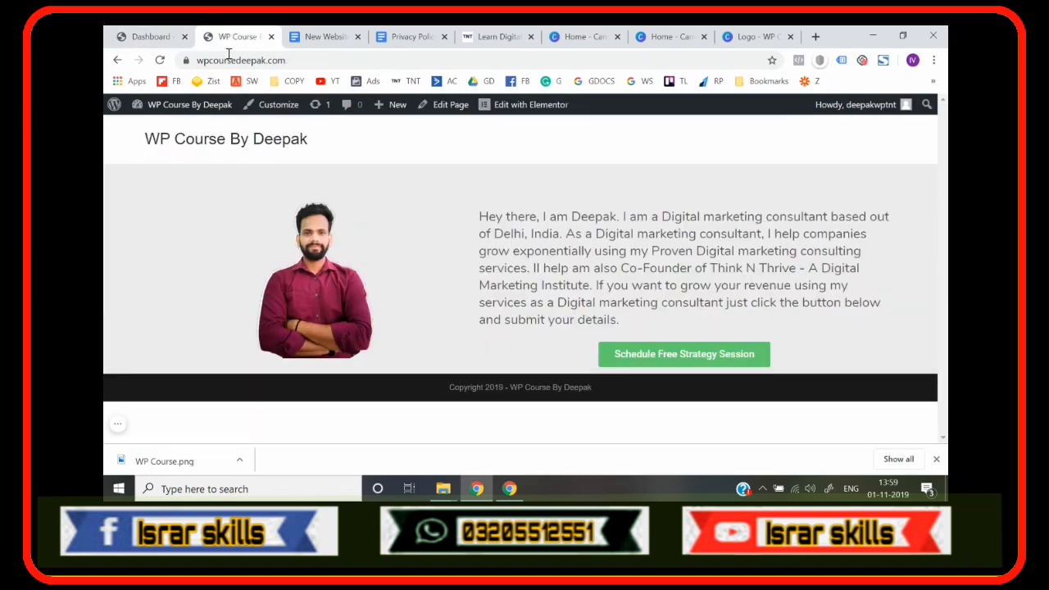
pyautogui.click(263, 112)
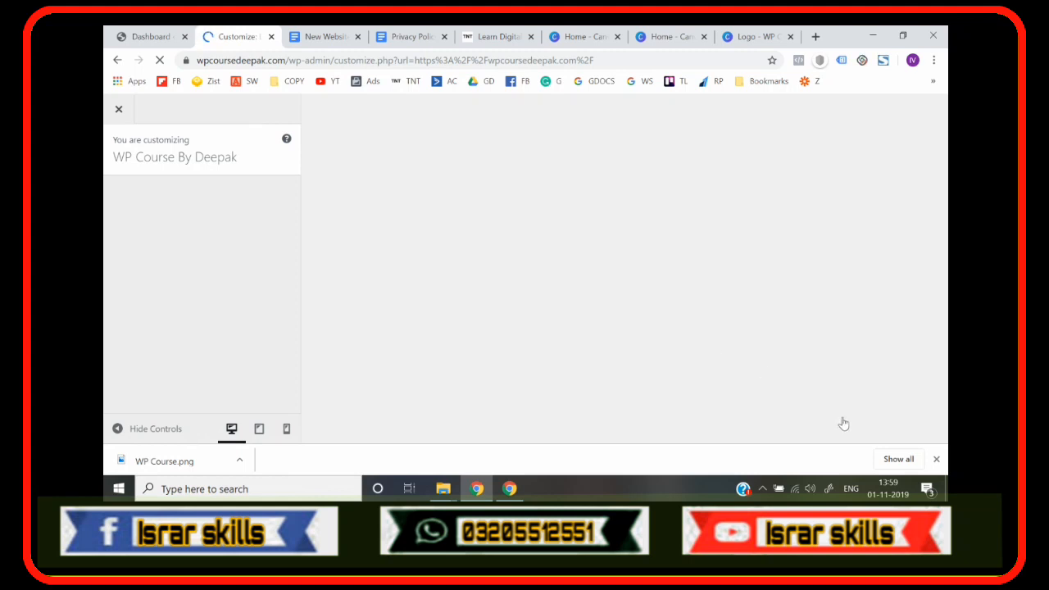
pyautogui.click(937, 459)
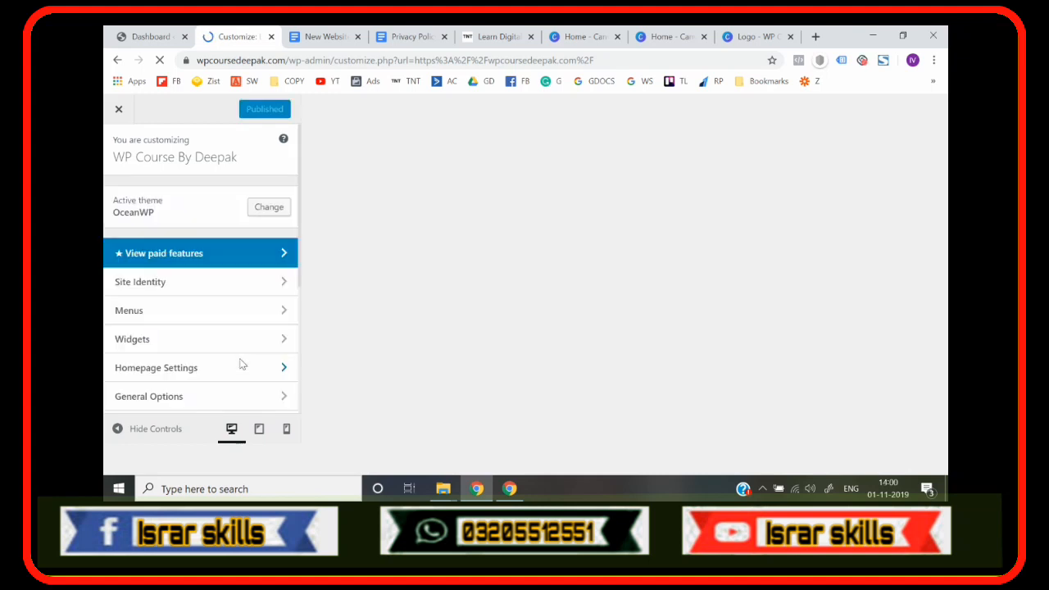
# - Upload WP Course.png in the theme's Header Logo settings and choose it as the site logo
pyautogui.scroll(-1, 201, 332)
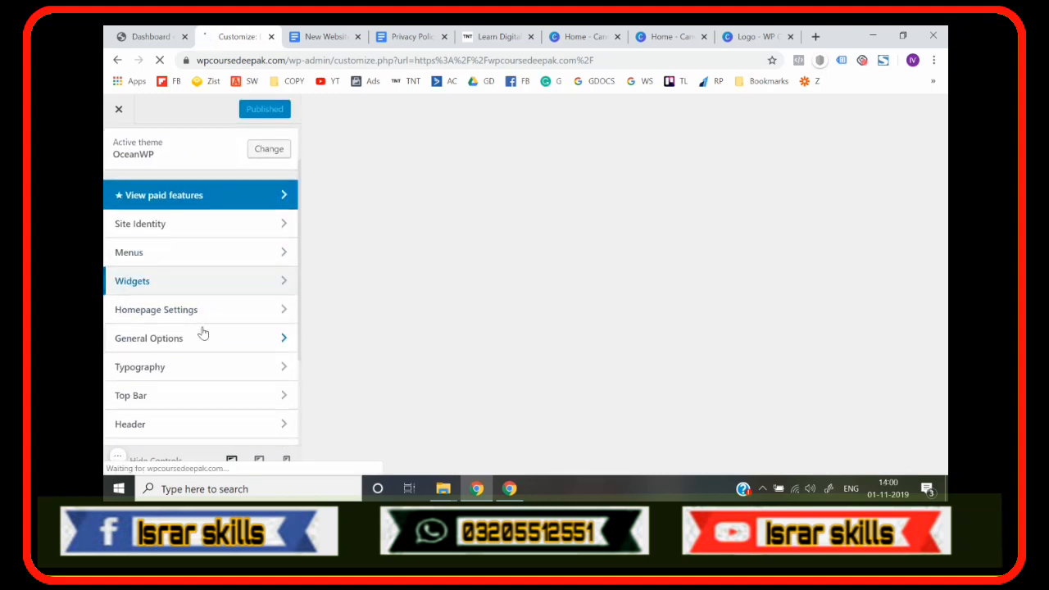
pyautogui.scroll(-1, 176, 370)
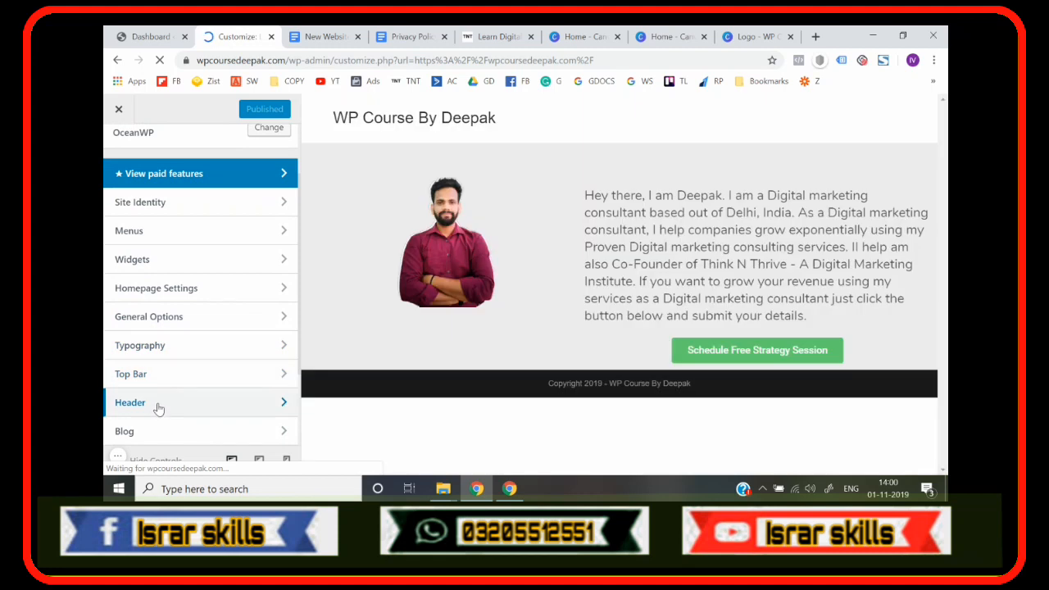
pyautogui.click(158, 407)
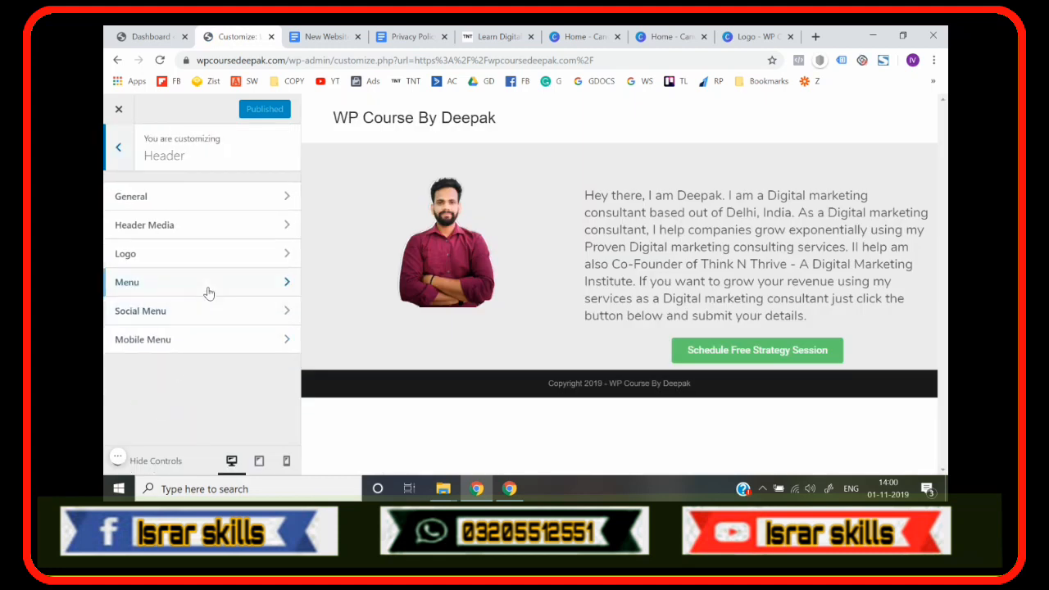
pyautogui.click(168, 260)
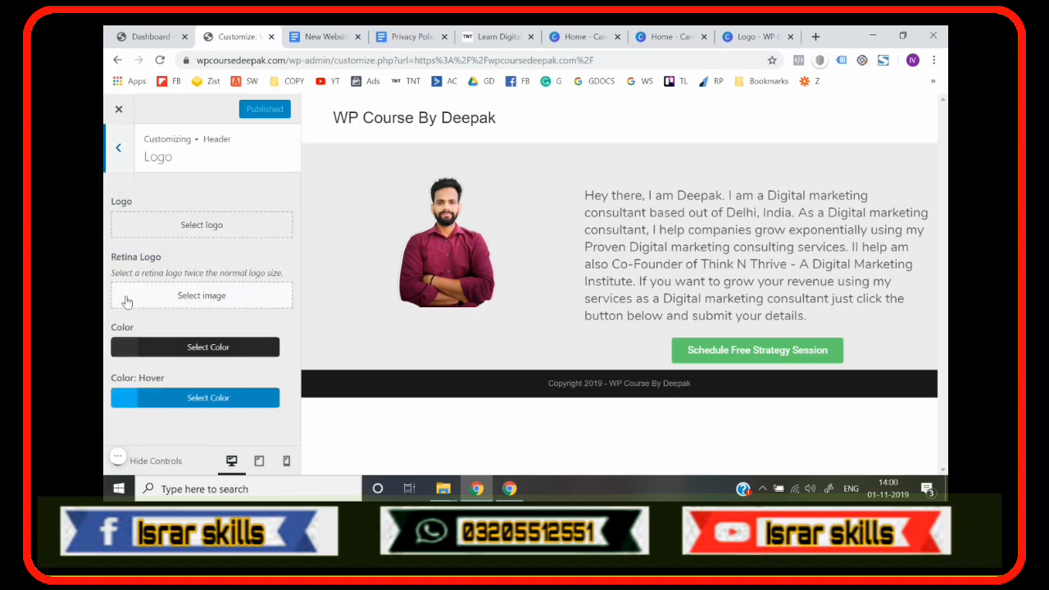
pyautogui.click(202, 226)
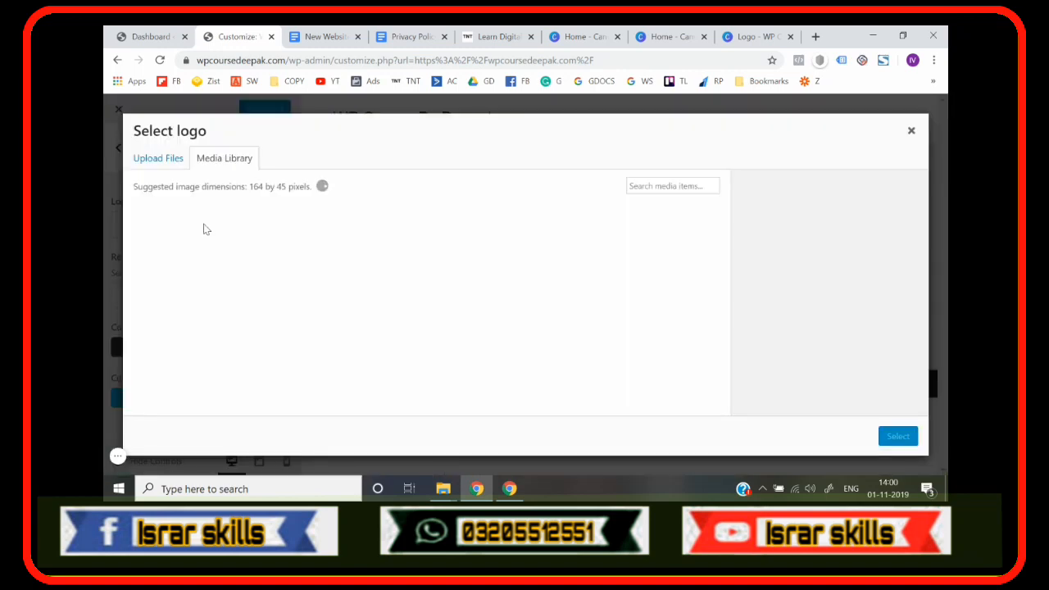
pyautogui.click(155, 163)
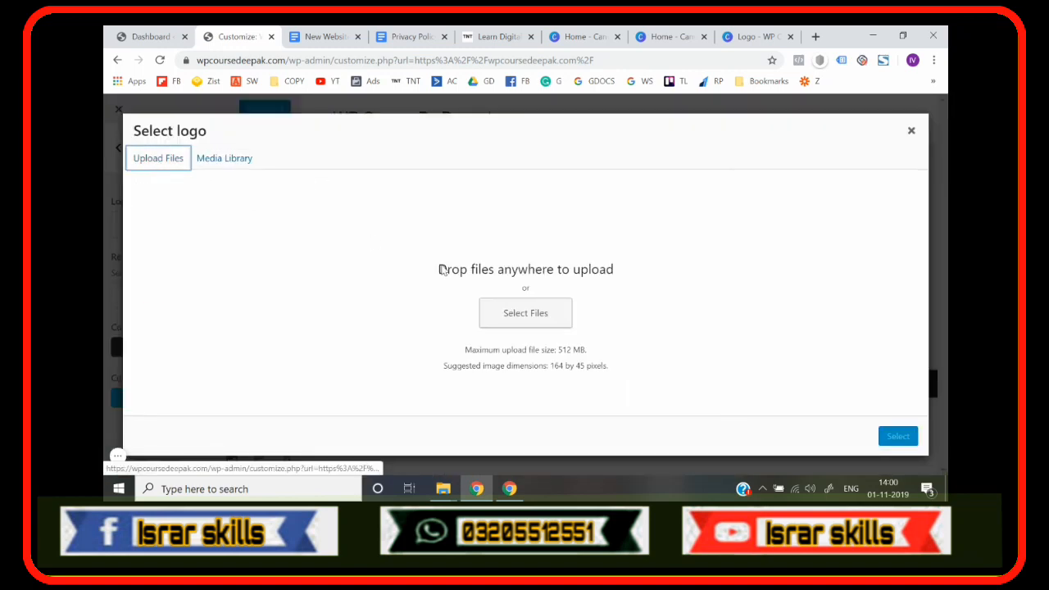
pyautogui.click(505, 313)
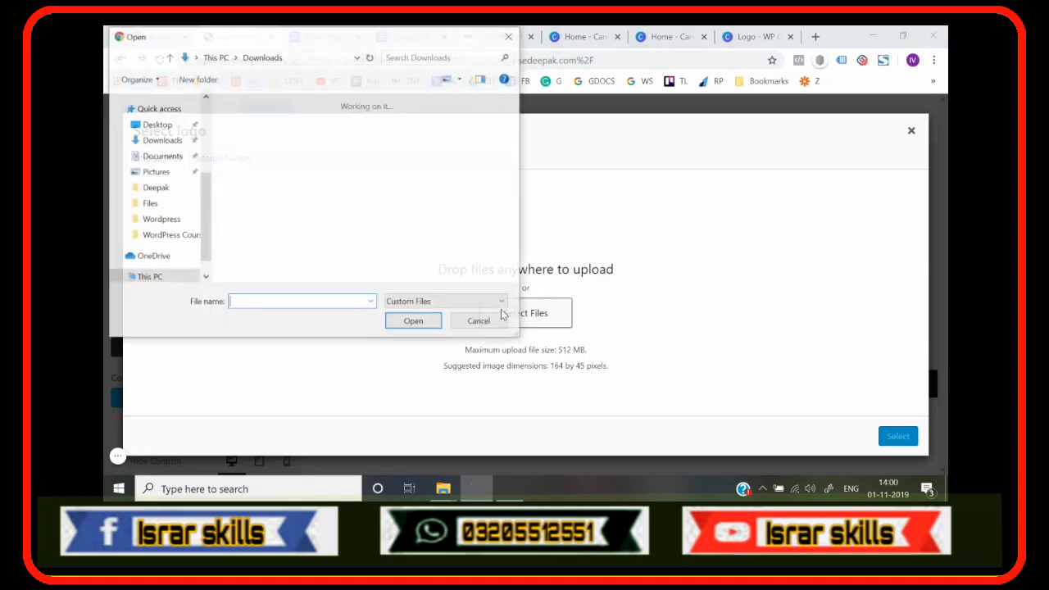
pyautogui.doubleClick(274, 166)
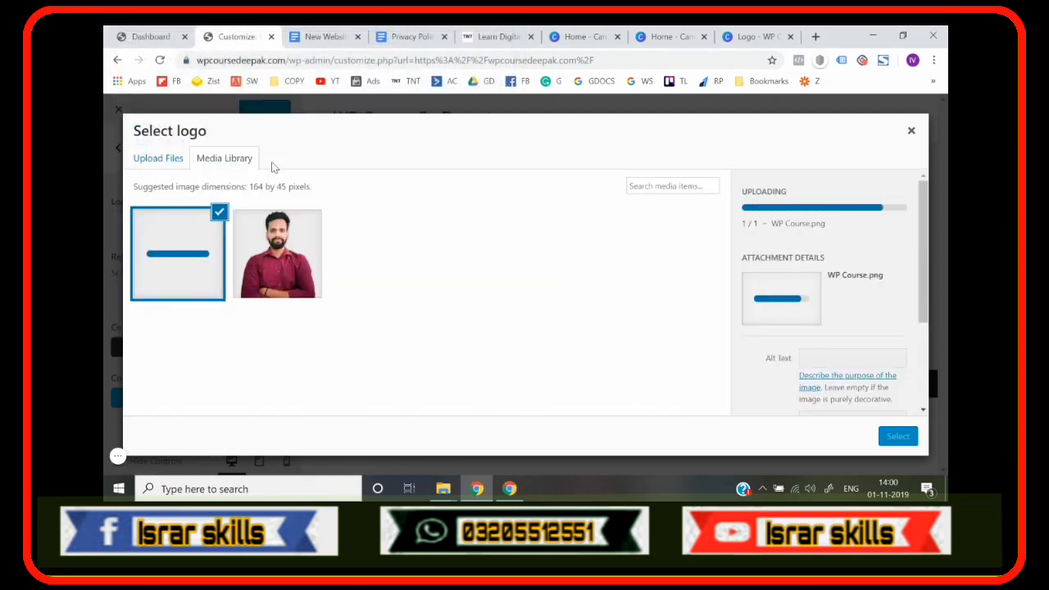
pyautogui.click(897, 436)
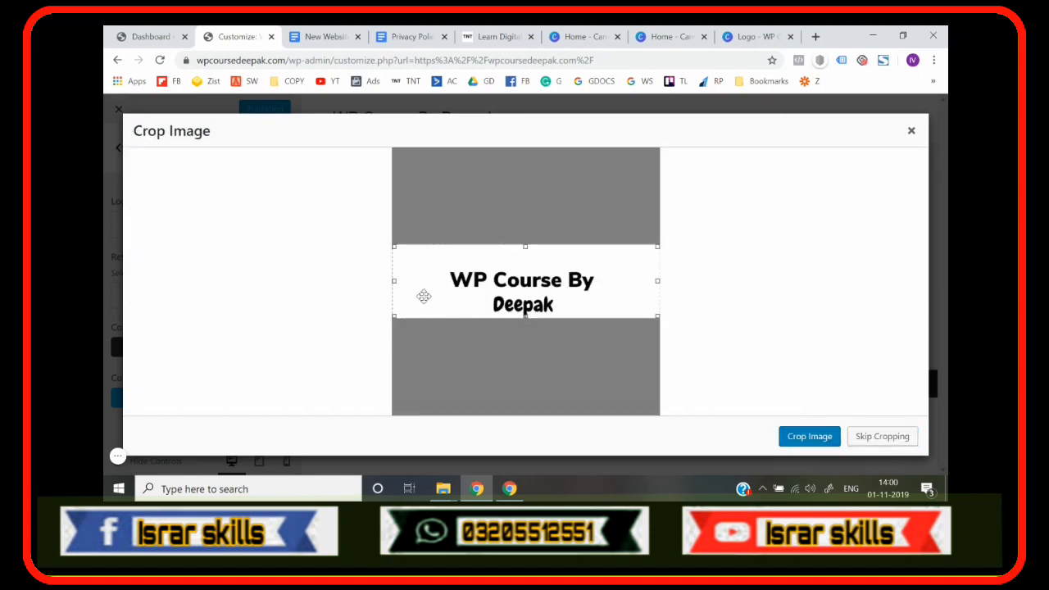
# - Crop the uploaded logo image closely around its two lines of text
pyautogui.moveTo(394, 281); pyautogui.dragTo(421, 280)
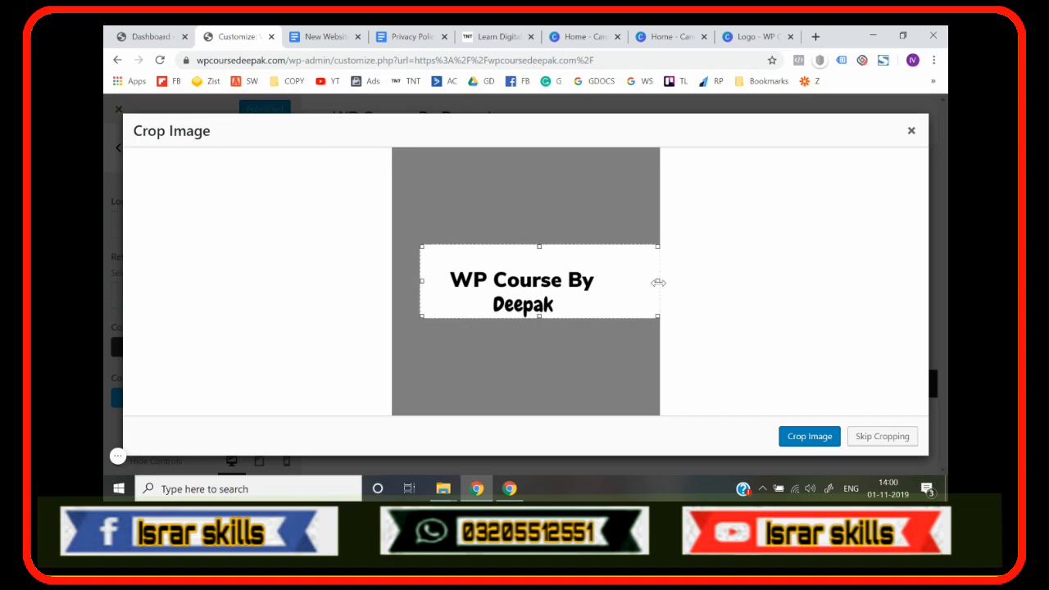
pyautogui.moveTo(658, 280); pyautogui.dragTo(614, 285)
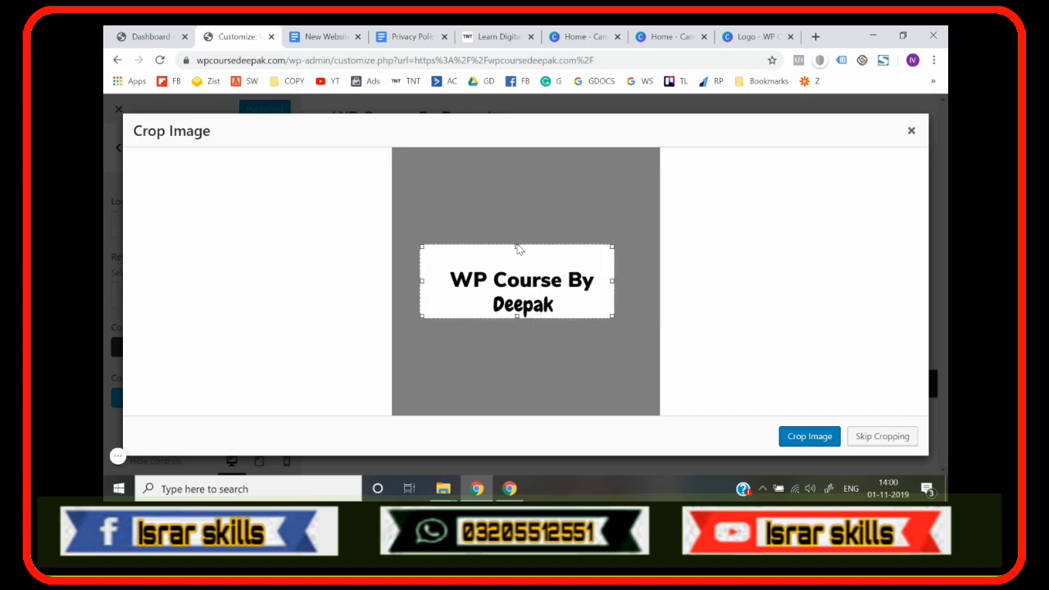
pyautogui.moveTo(517, 246); pyautogui.dragTo(517, 262)
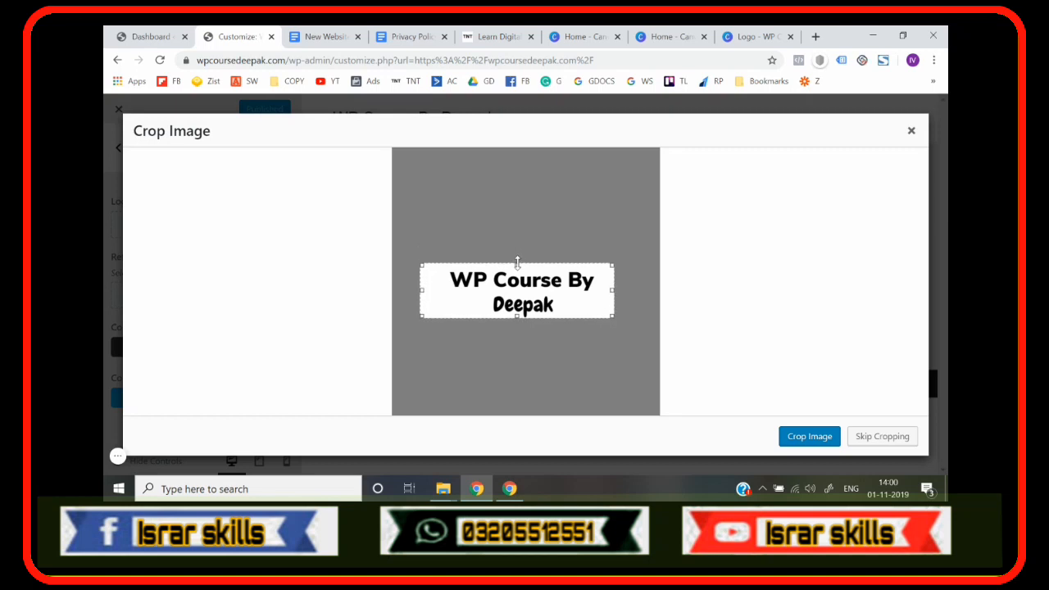
pyautogui.moveTo(422, 296); pyautogui.dragTo(429, 297)
pyautogui.click(812, 442)
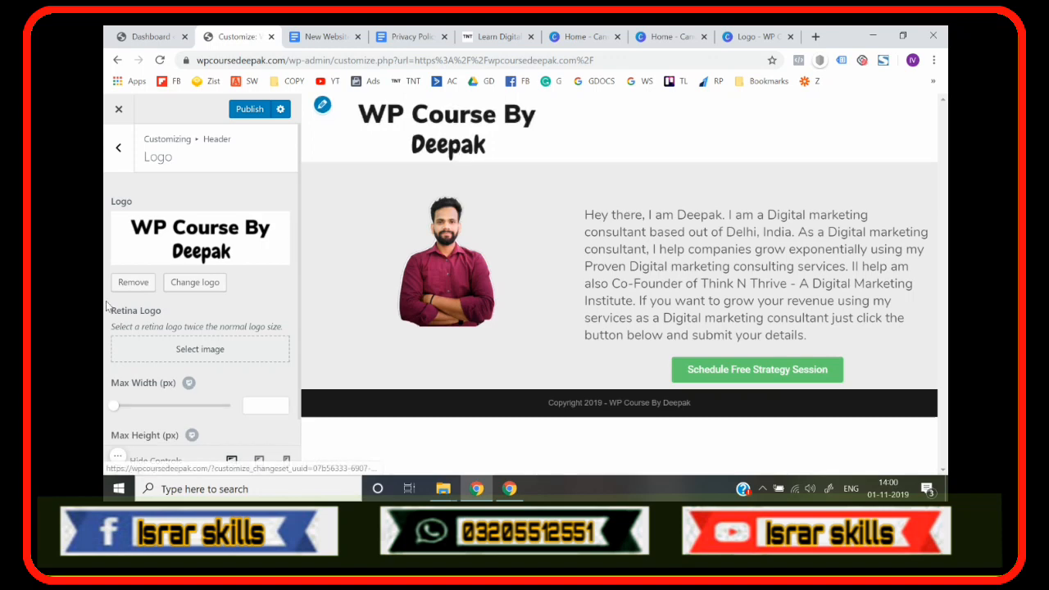
# - Set the logo's maximum width to 171 px, publish the change, and leave the Customizer
pyautogui.scroll(-1, 107, 306)
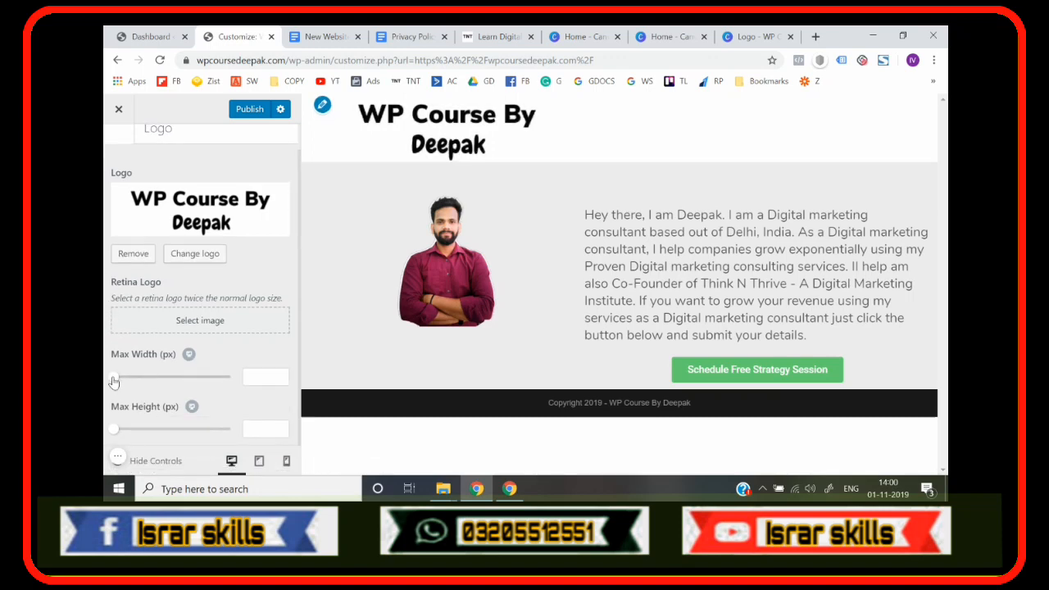
pyautogui.moveTo(114, 381); pyautogui.dragTo(155, 385)
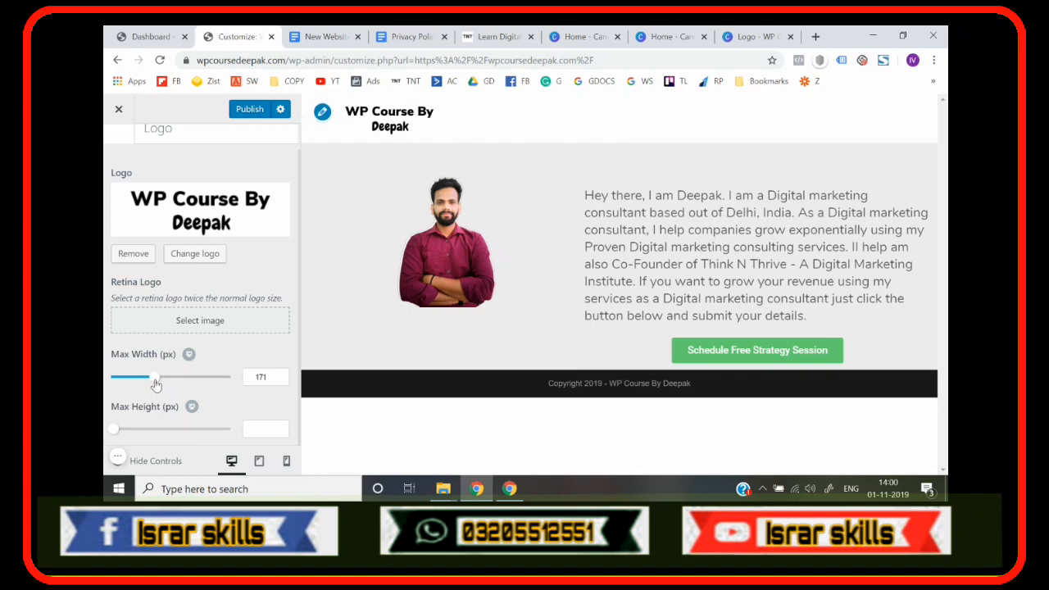
pyautogui.scroll(1, 107, 353)
pyautogui.click(244, 113)
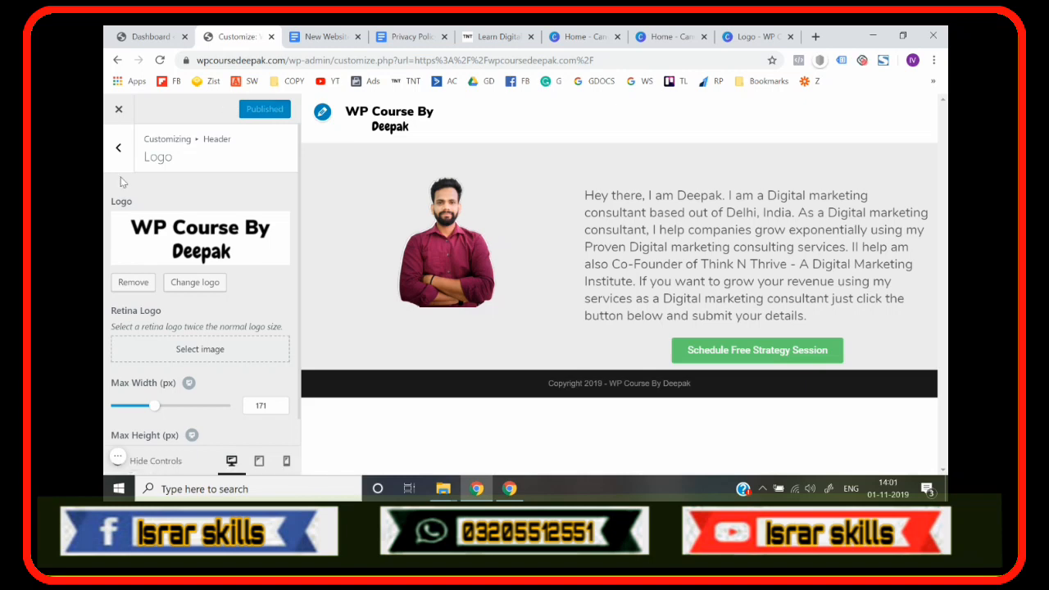
pyautogui.click(118, 115)
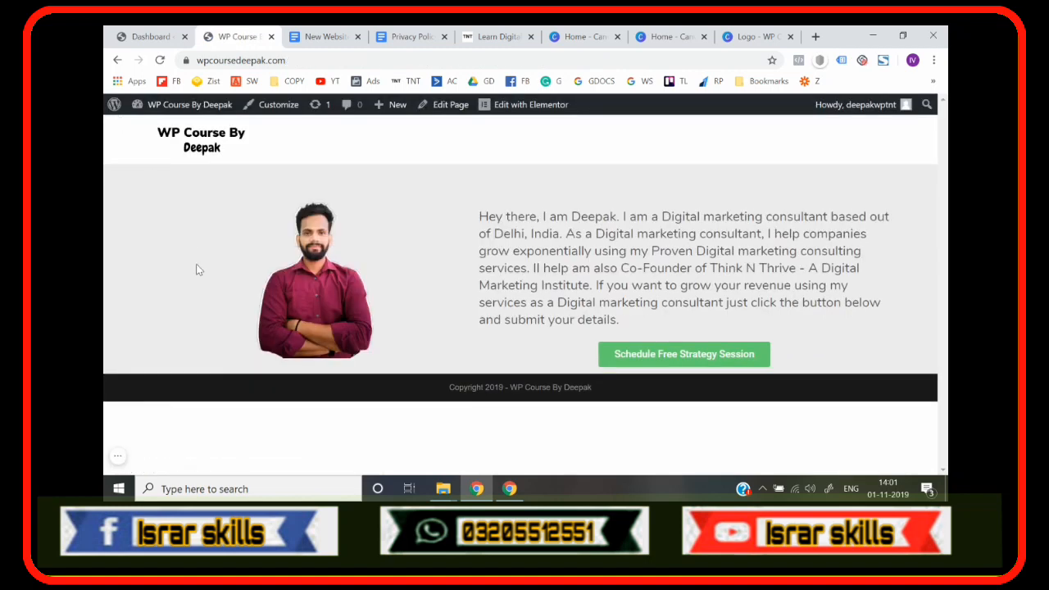
# - Reload the WP Course home page and compare its header with the Think N Thrive site's header menu
pyautogui.click(314, 61)
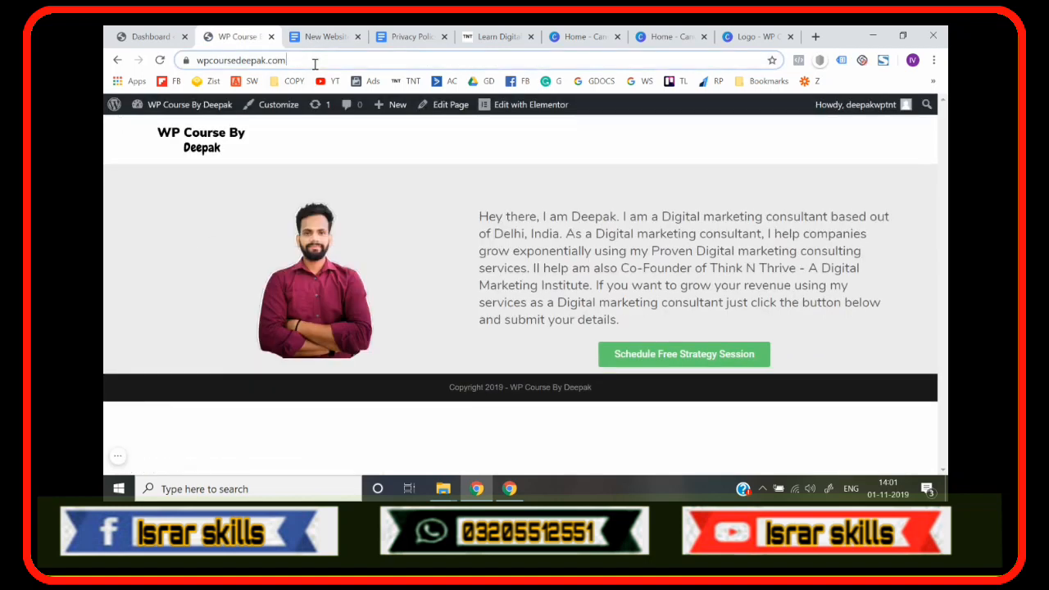
pyautogui.press('Return')
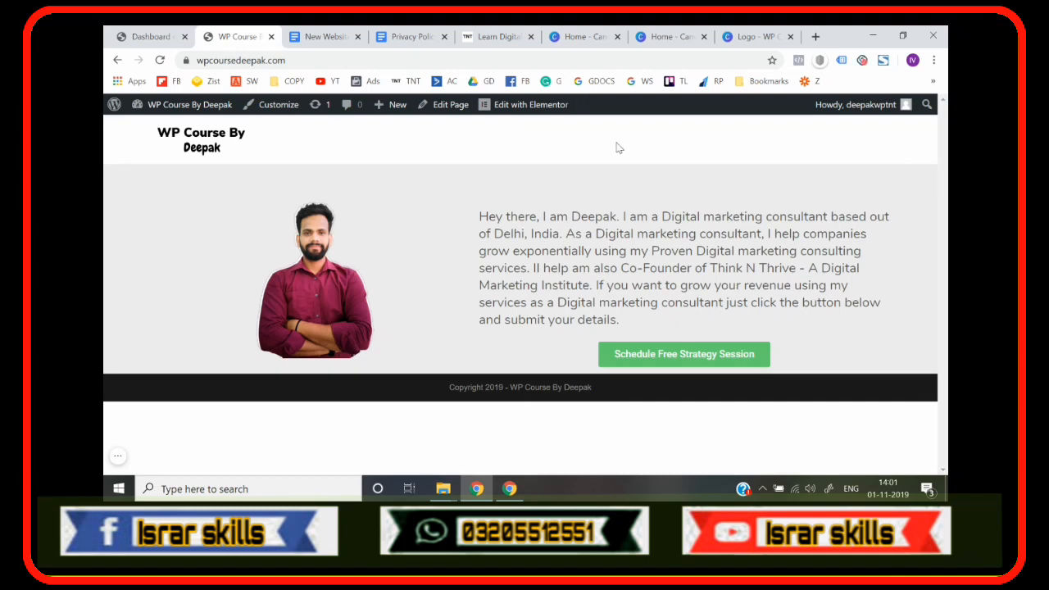
pyautogui.click(521, 31)
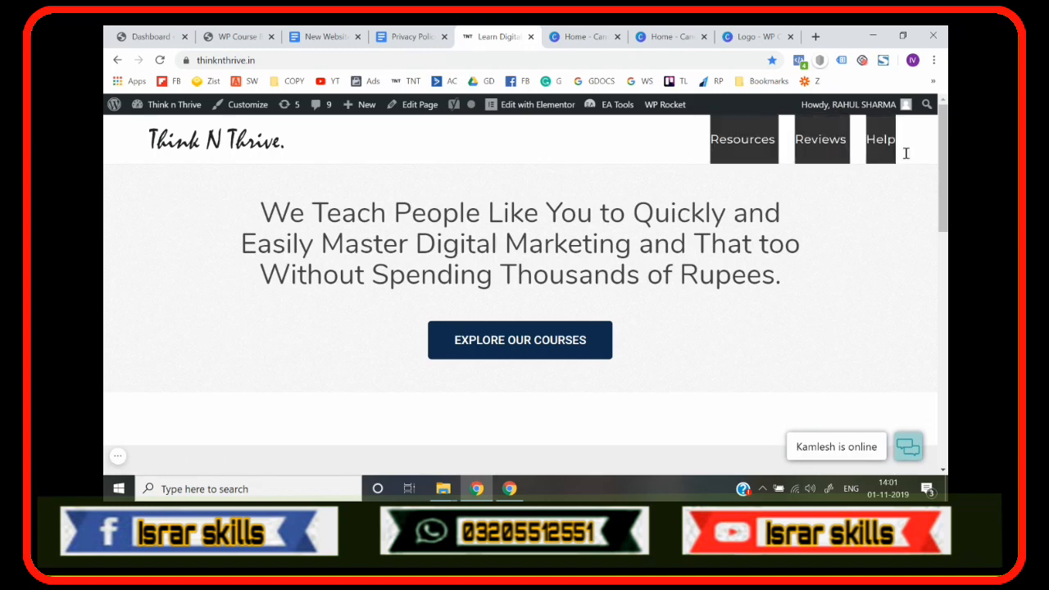
pyautogui.click(215, 32)
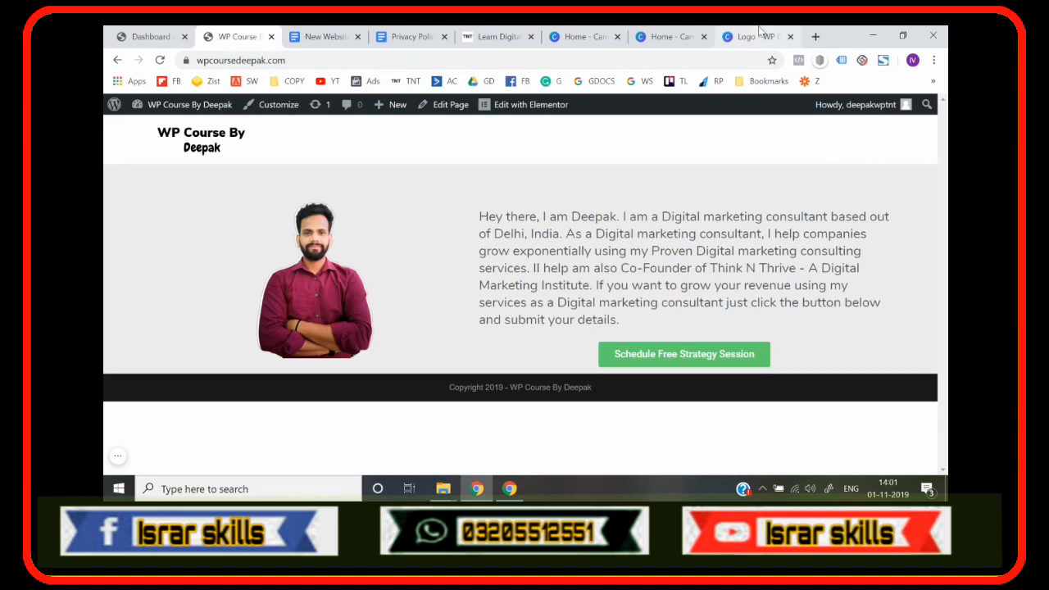
pyautogui.click(494, 36)
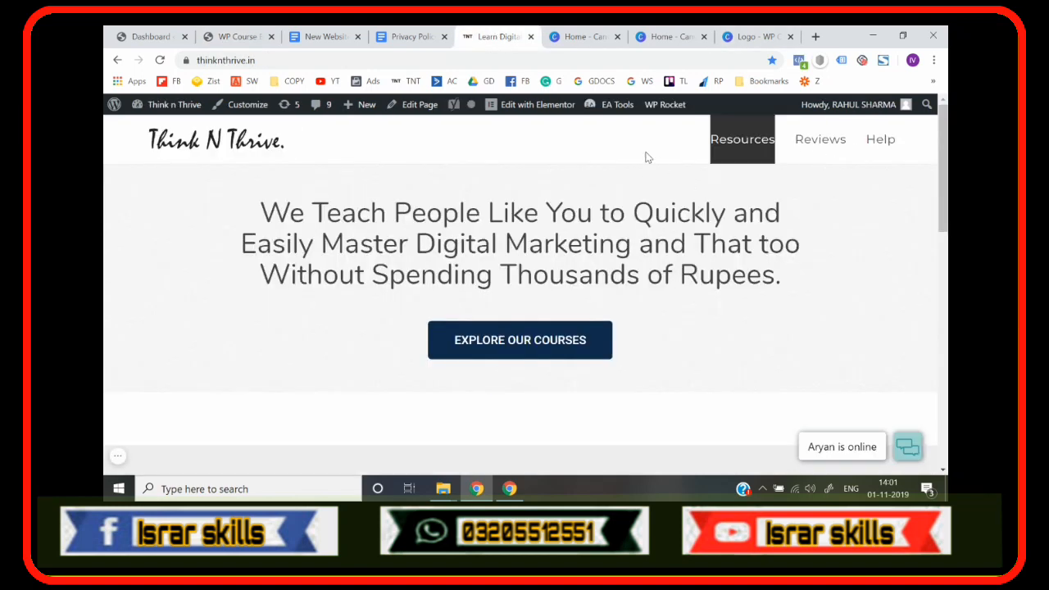
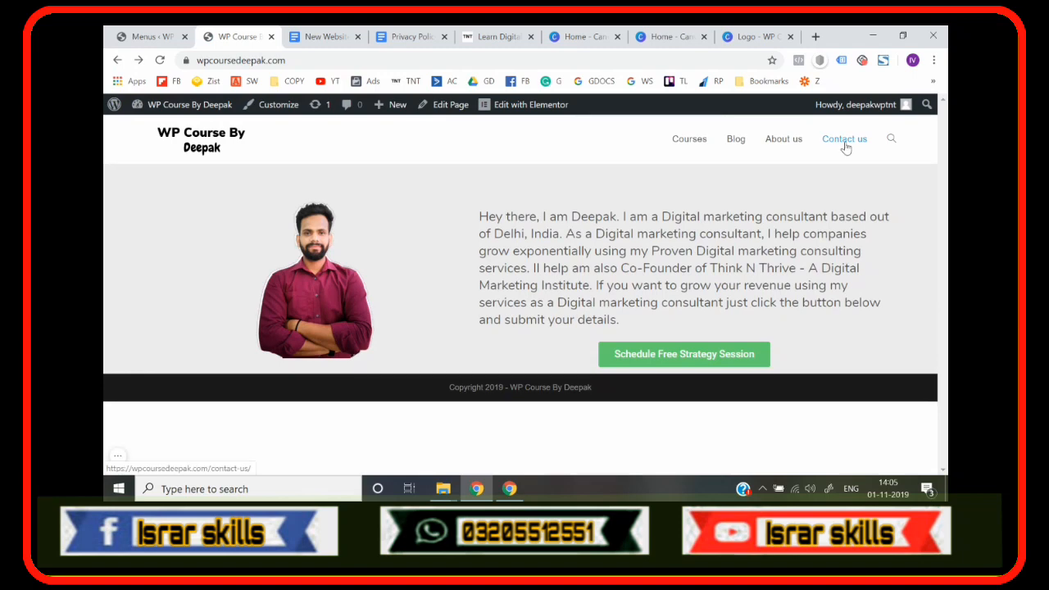
# - View the Contact us page through the site's header menu and return to the home page
pyautogui.click(847, 150)
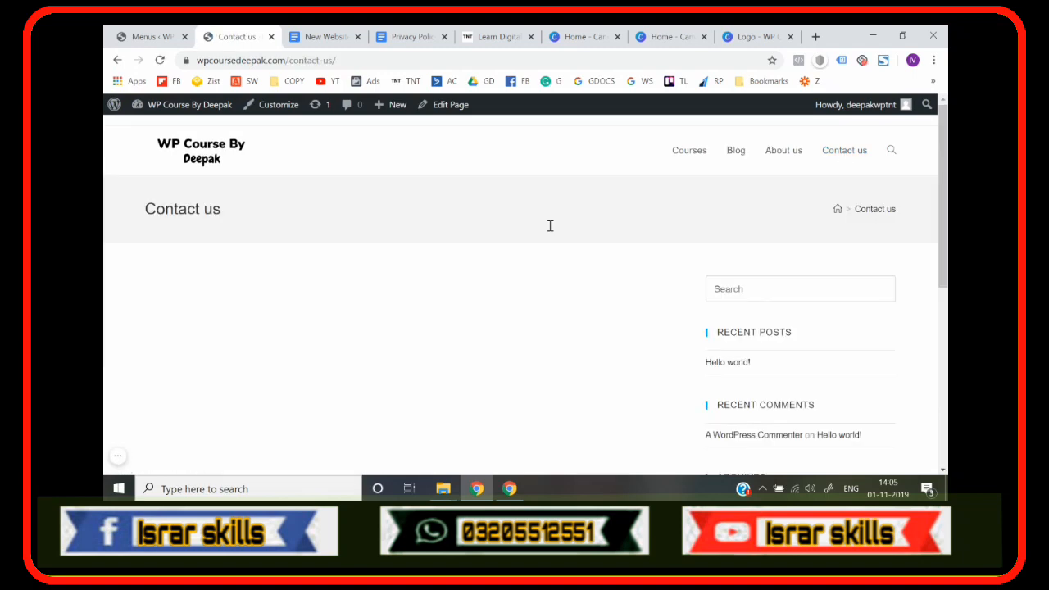
pyautogui.click(186, 160)
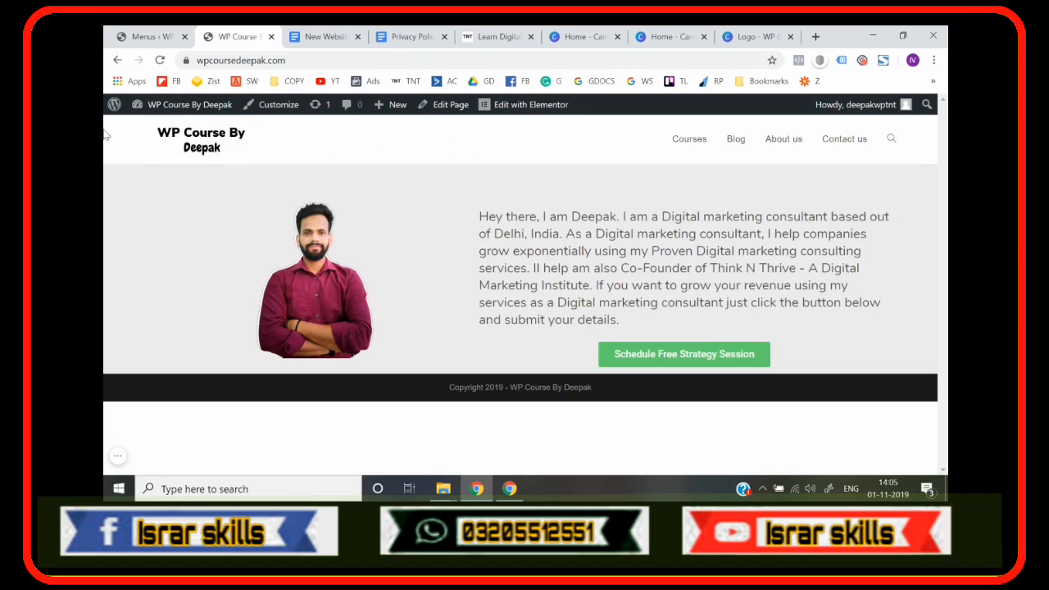
# - Open the general Header settings in the theme Customizer and look through the style, height, color and padding options
pyautogui.click(277, 106)
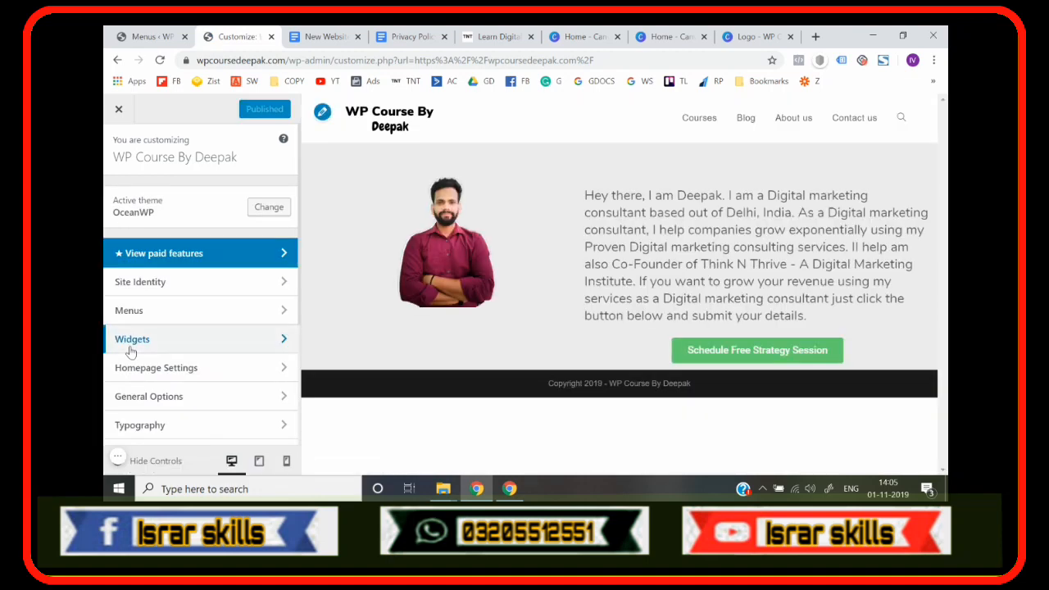
pyautogui.scroll(-1, 130, 351)
pyautogui.scroll(-1, 139, 351)
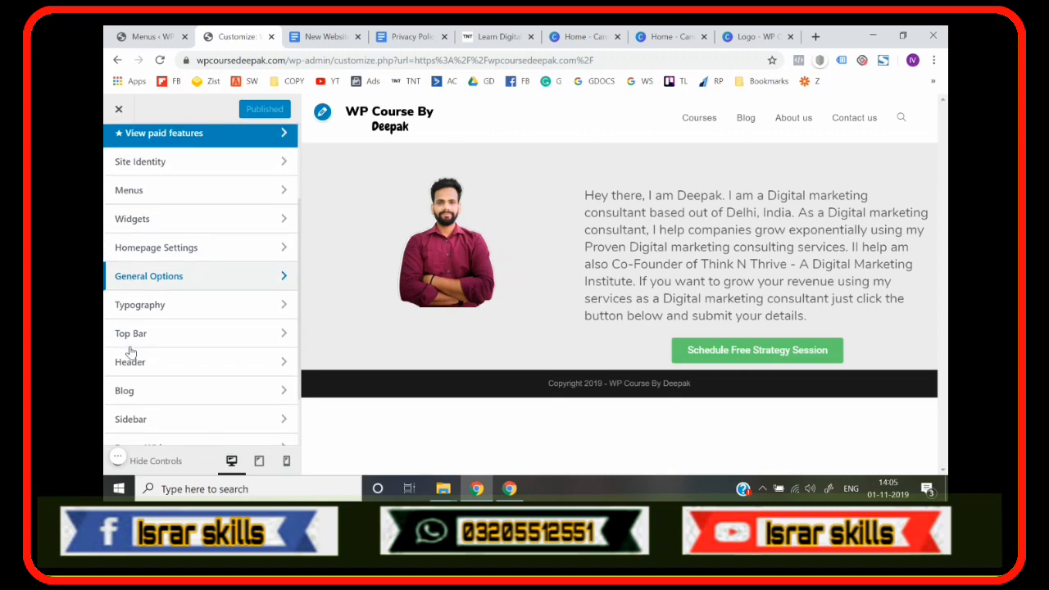
pyautogui.click(166, 366)
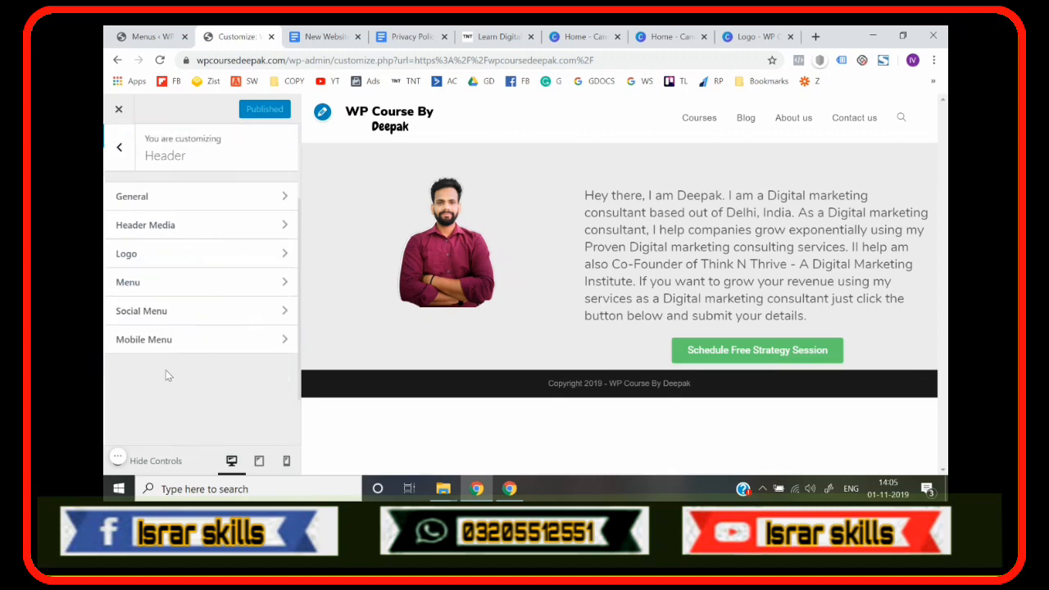
pyautogui.click(231, 198)
pyautogui.scroll(-2, 105, 311)
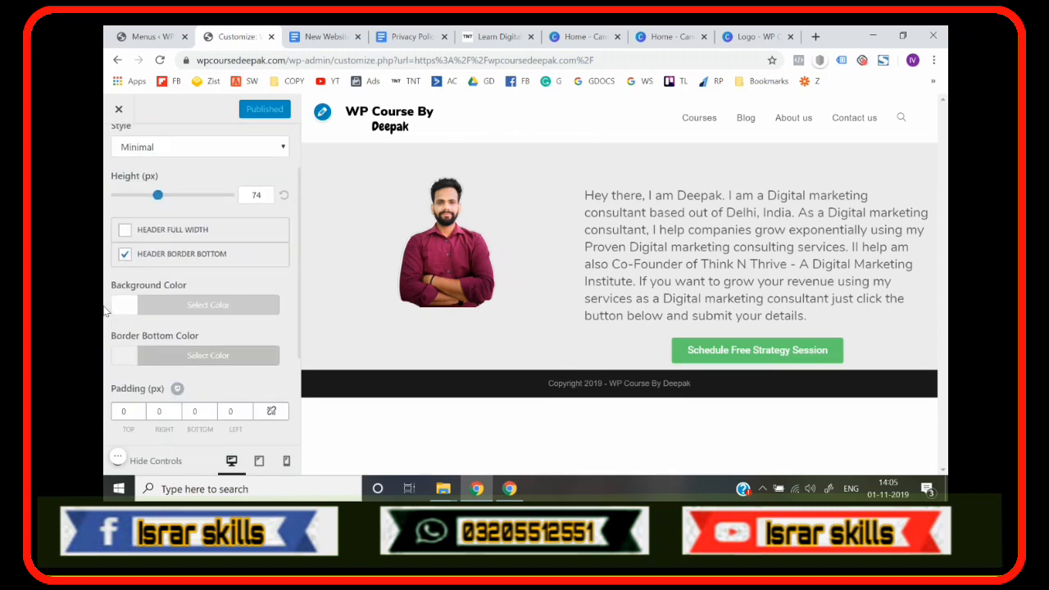
pyautogui.scroll(1, 105, 308)
pyautogui.scroll(-2, 105, 308)
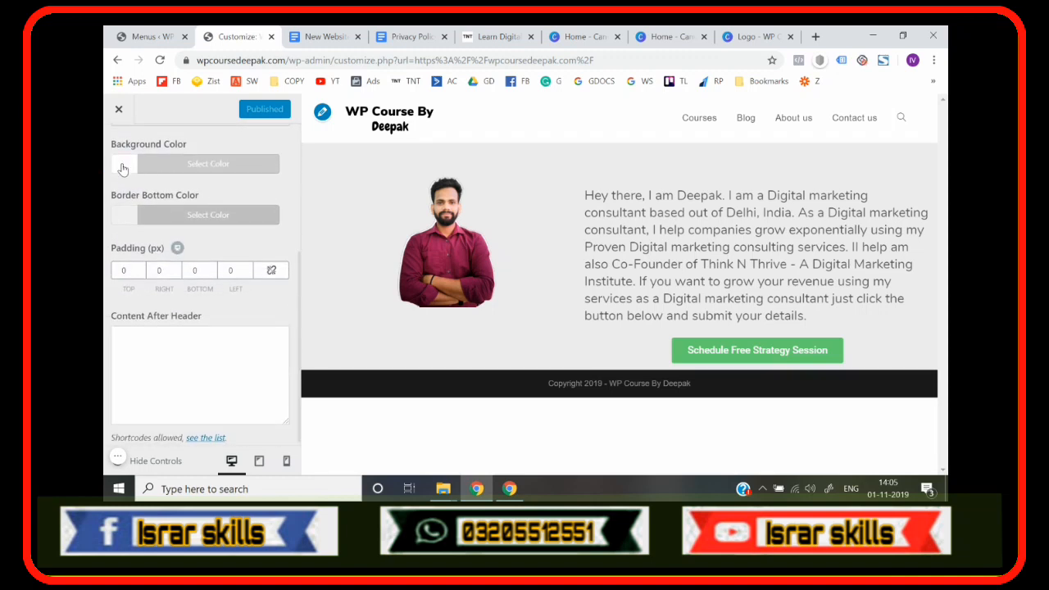
# - Try the preset red, green, blue and purple header background colors, and change the background to a custom pinkish red
pyautogui.click(123, 168)
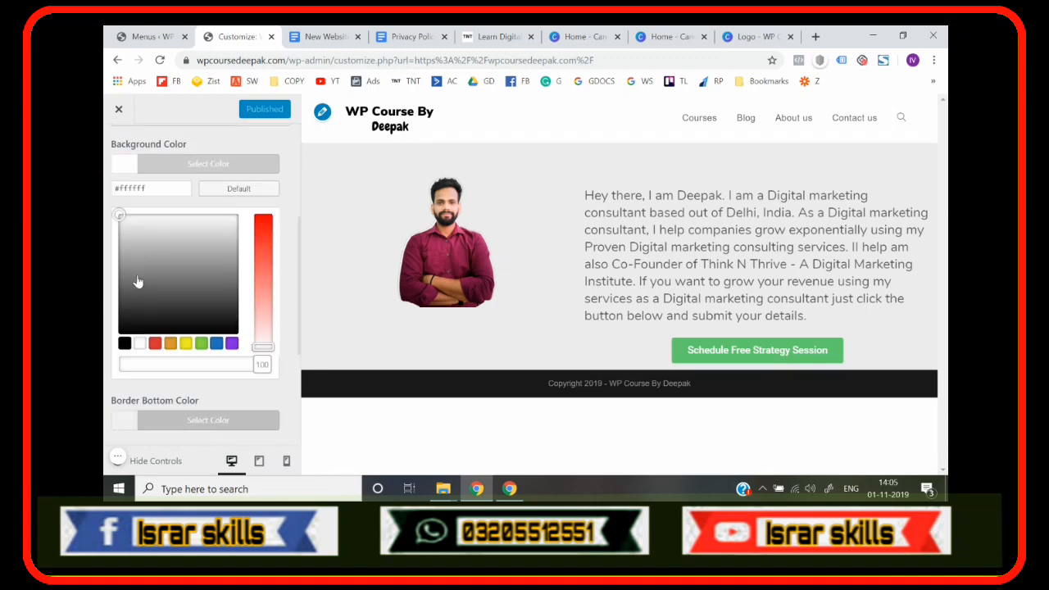
pyautogui.click(155, 345)
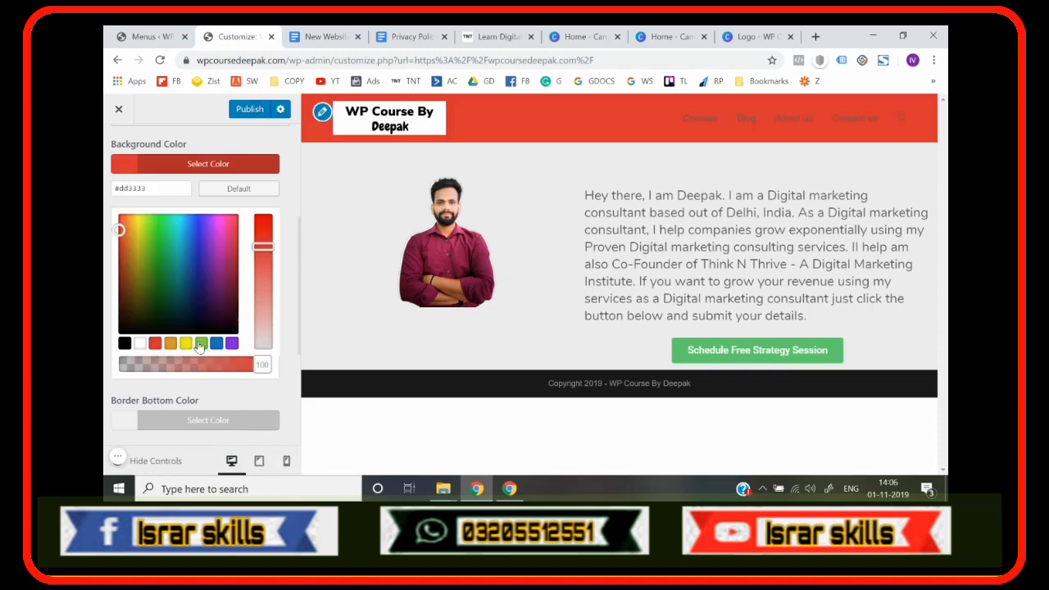
pyautogui.click(201, 344)
pyautogui.click(216, 344)
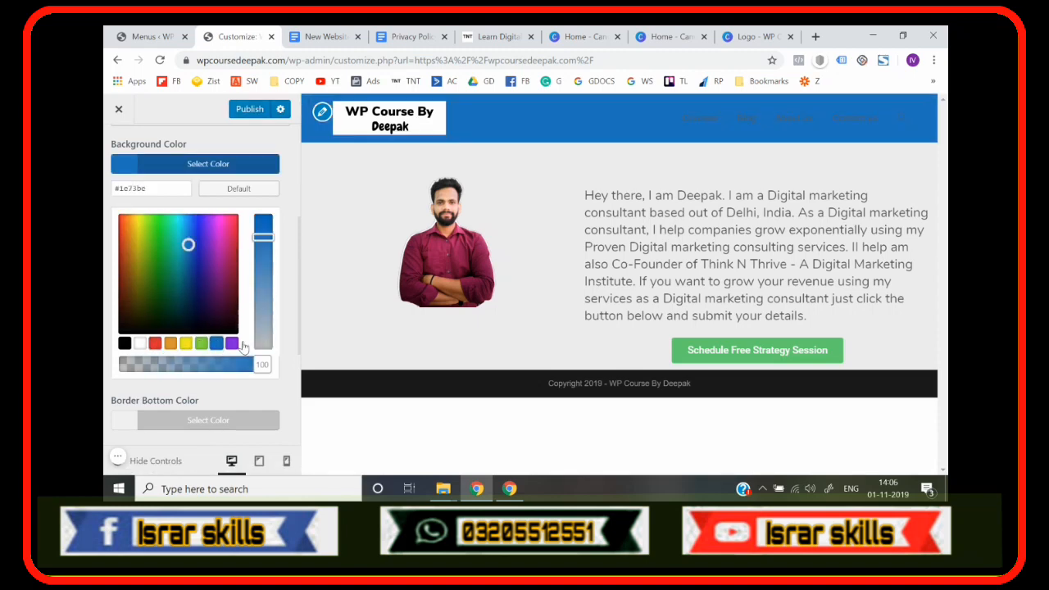
pyautogui.click(232, 344)
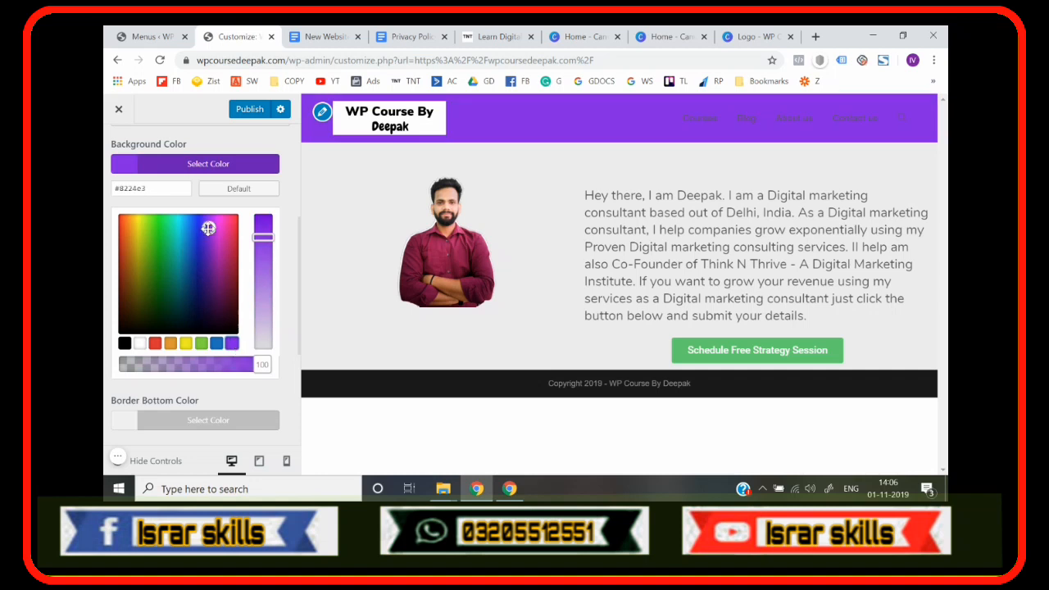
pyautogui.moveTo(206, 227); pyautogui.dragTo(270, 212)
pyautogui.click(215, 165)
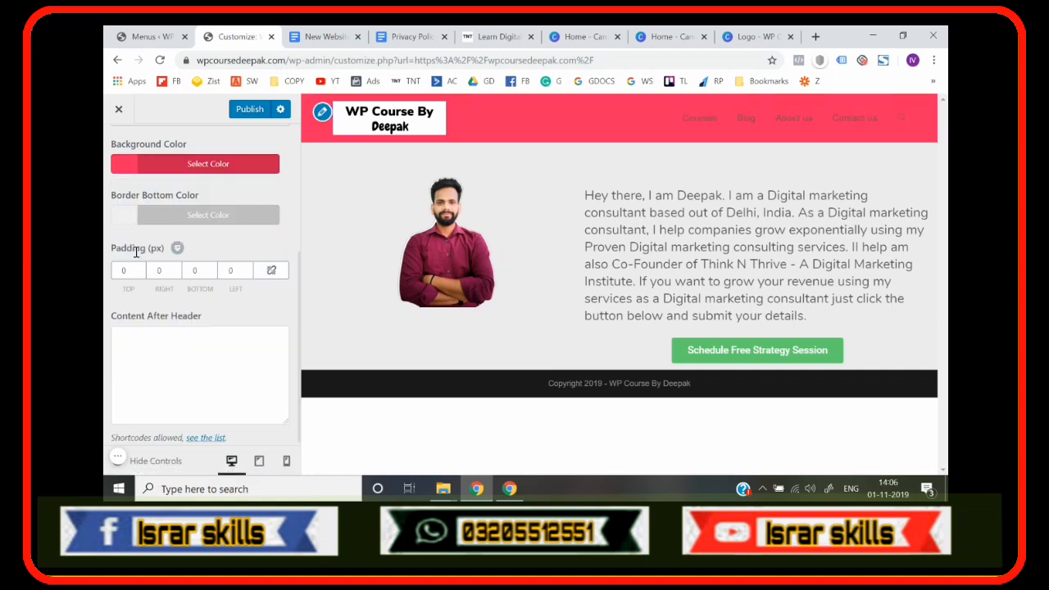
# - Reset the header's background color to its default
pyautogui.scroll(1, 137, 252)
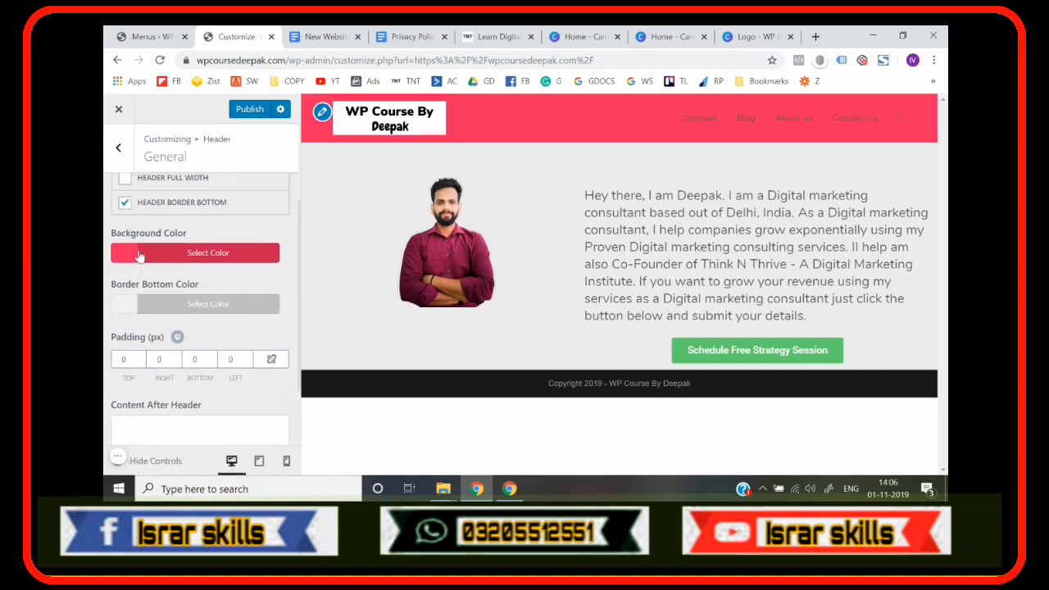
pyautogui.click(140, 255)
pyautogui.click(238, 278)
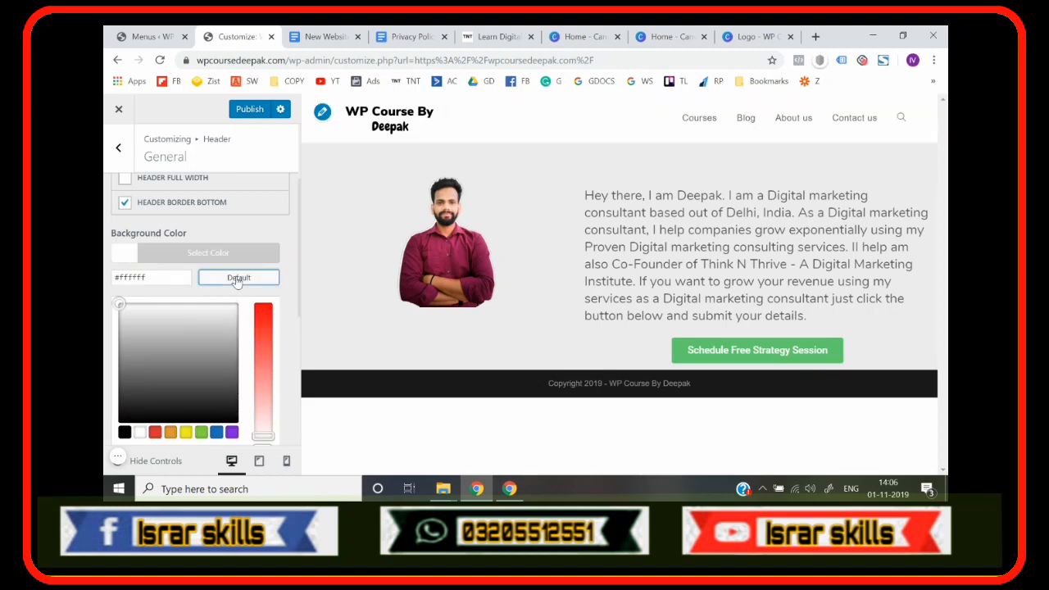
pyautogui.click(106, 271)
# - Try the Top Menu, Full Screen, Center and Medium header styles in the site preview
pyautogui.scroll(2, 106, 271)
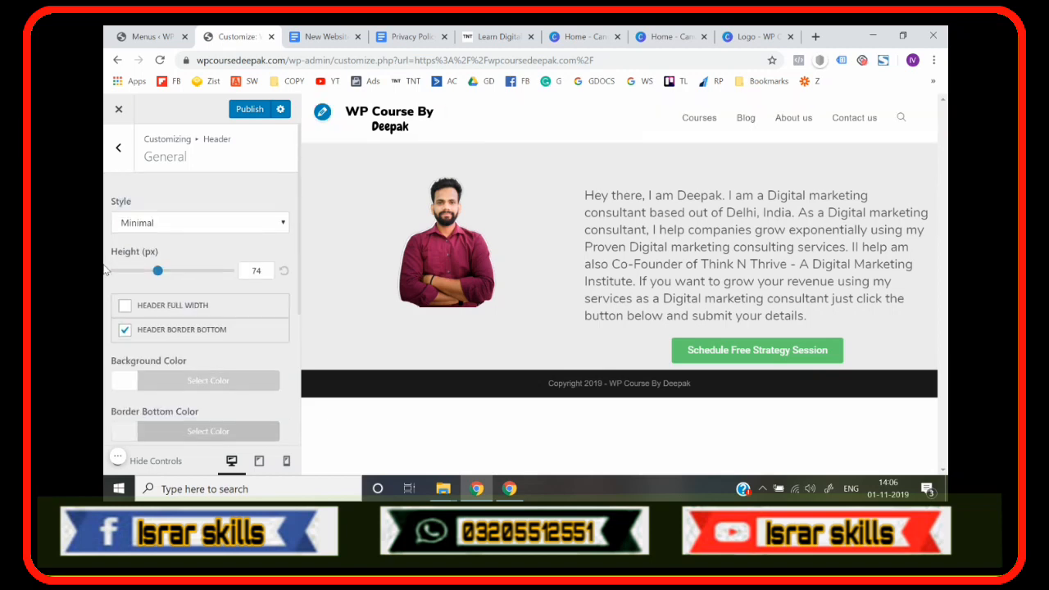
pyautogui.scroll(-3, 106, 270)
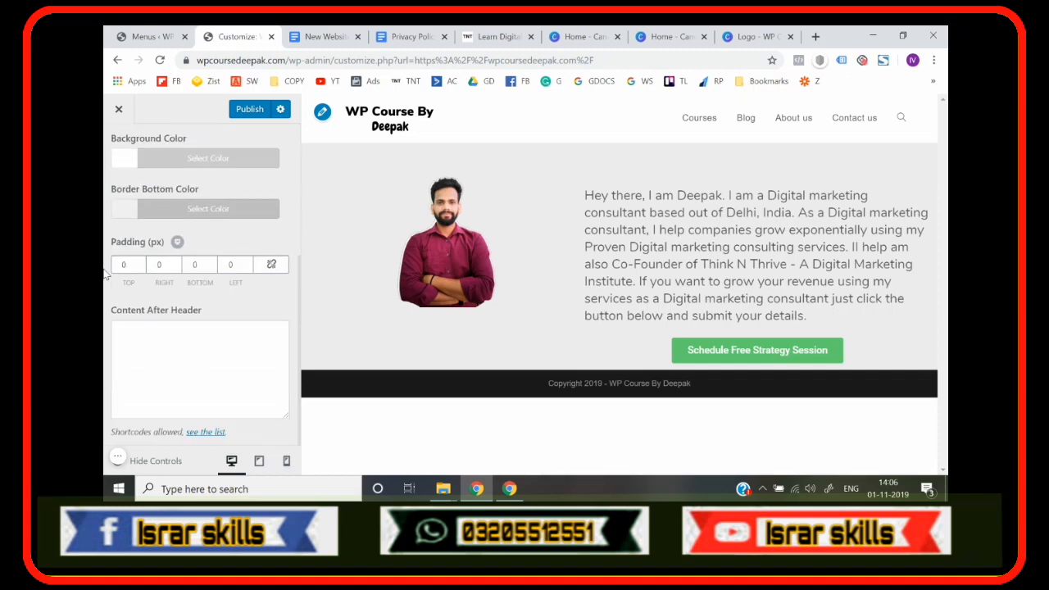
pyautogui.scroll(3, 106, 275)
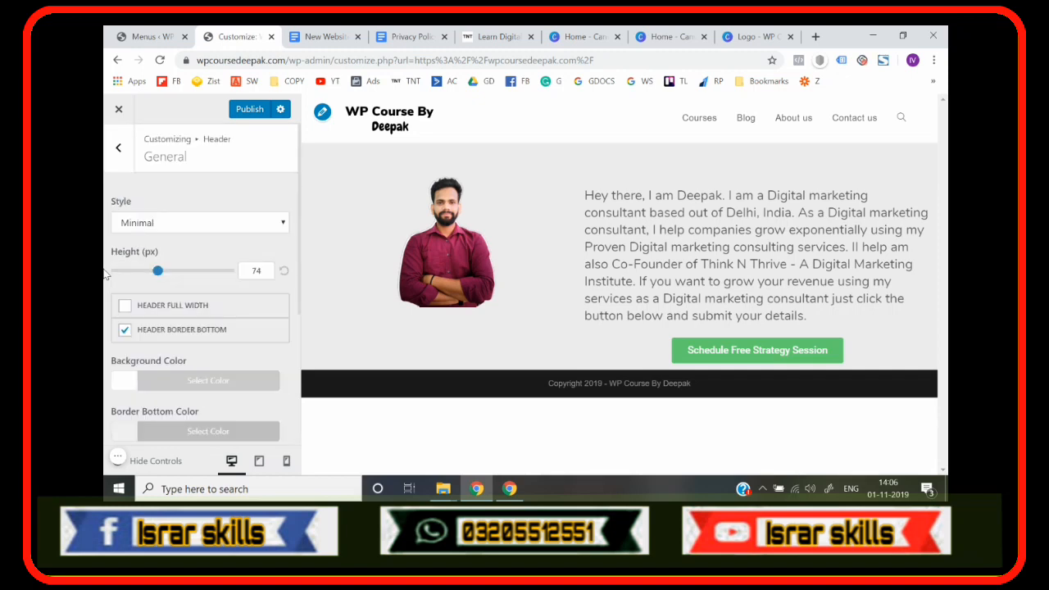
pyautogui.click(147, 229)
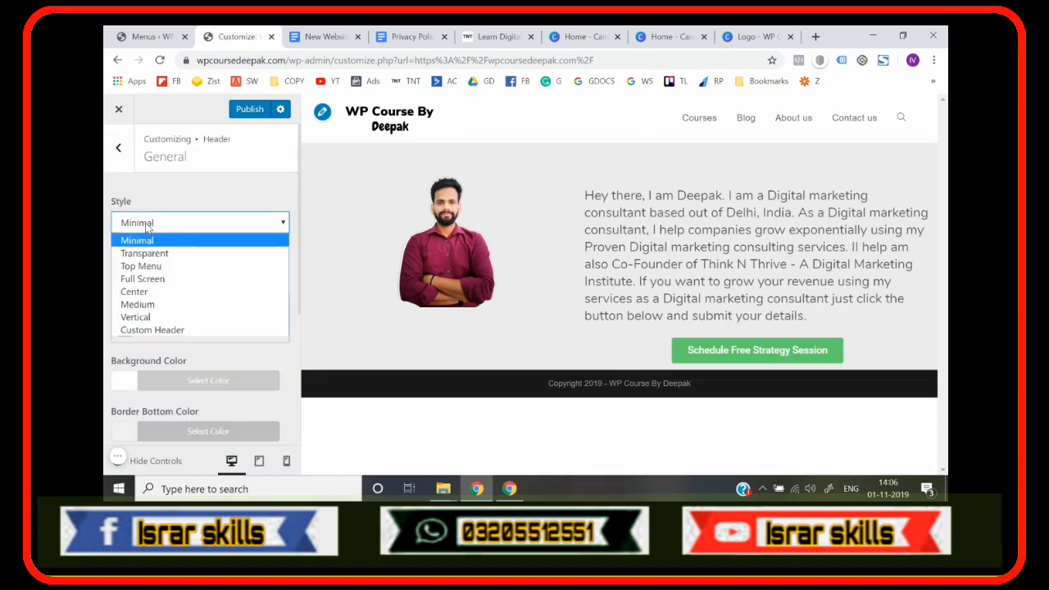
pyautogui.click(153, 268)
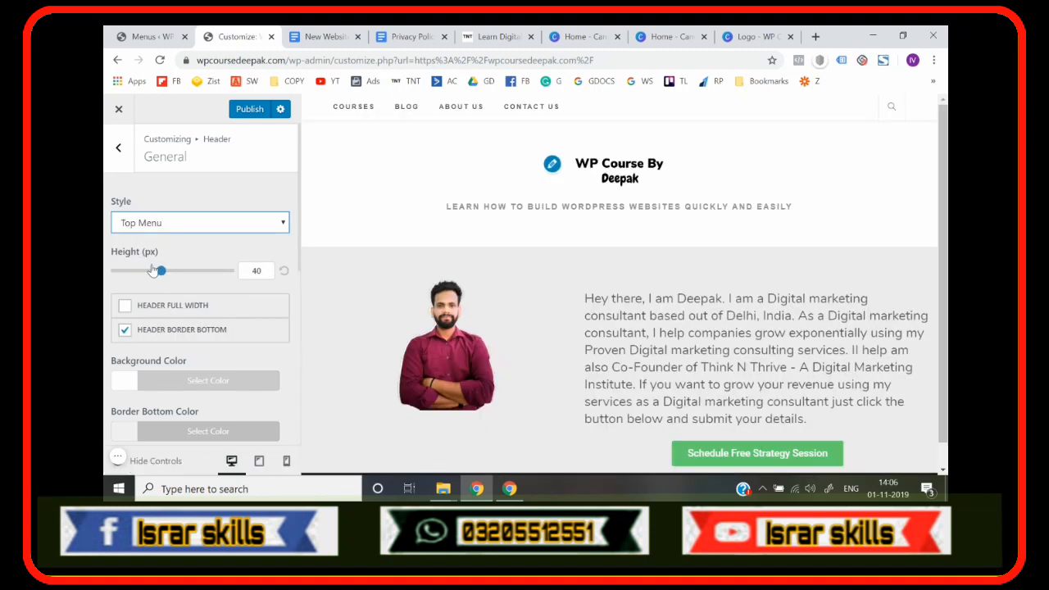
pyautogui.click(180, 223)
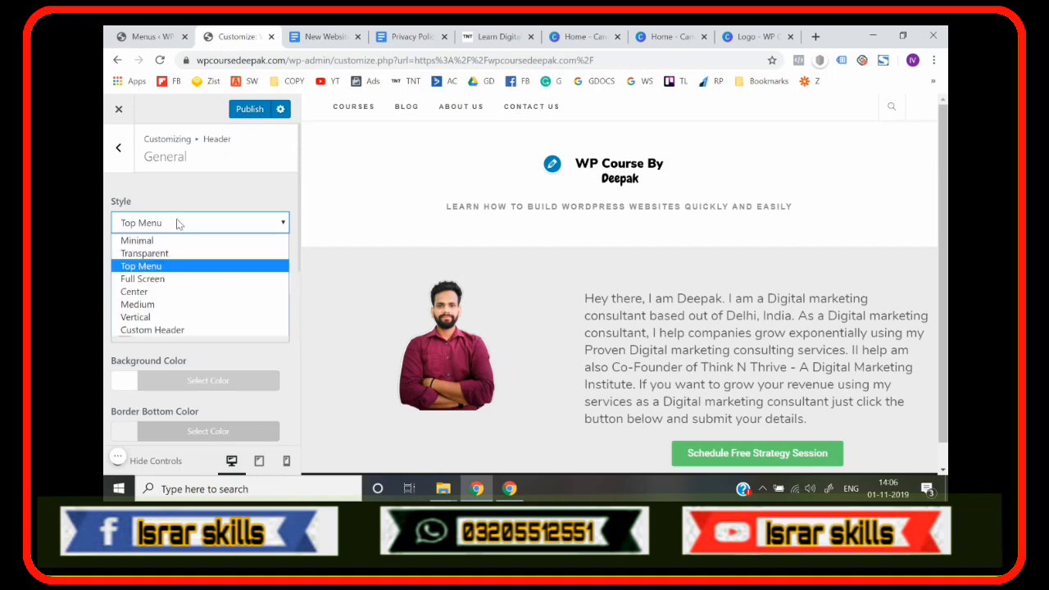
pyautogui.click(165, 280)
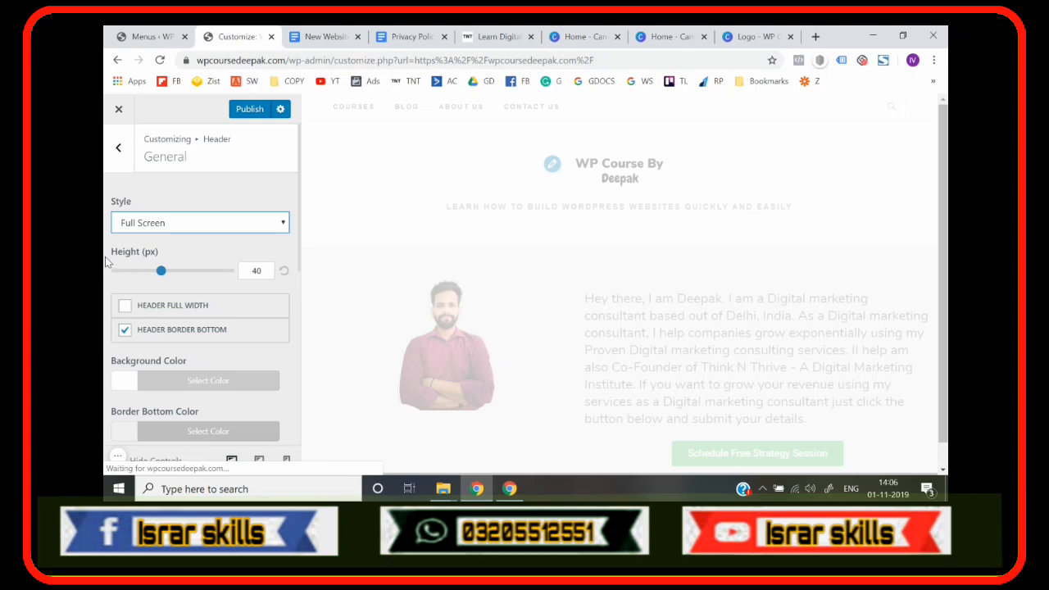
pyautogui.click(160, 226)
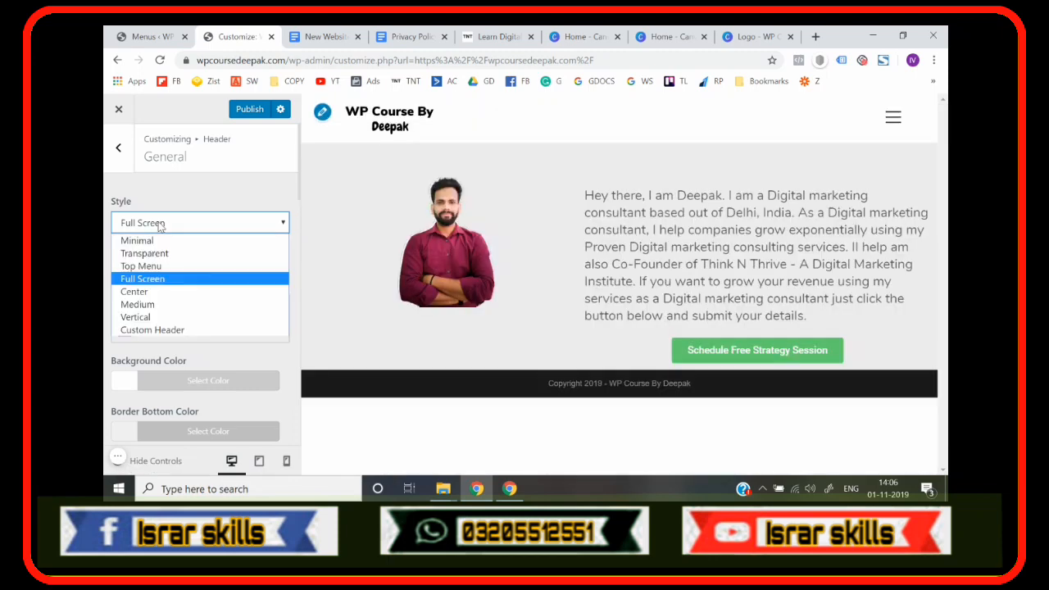
pyautogui.click(144, 296)
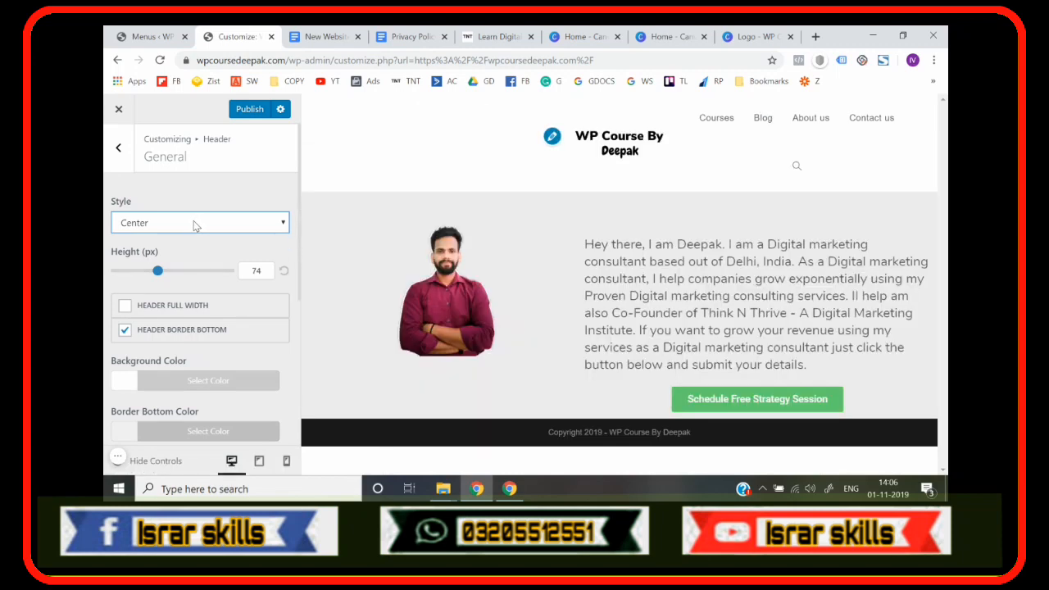
pyautogui.click(194, 223)
pyautogui.click(138, 305)
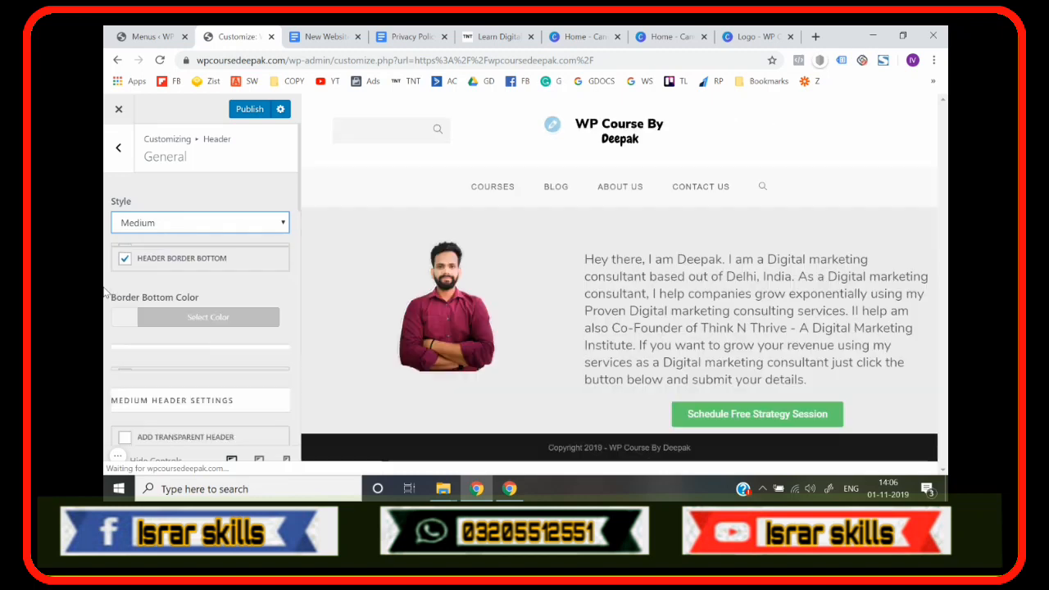
# - Set the header style to Minimal and publish the header changes
pyautogui.click(181, 224)
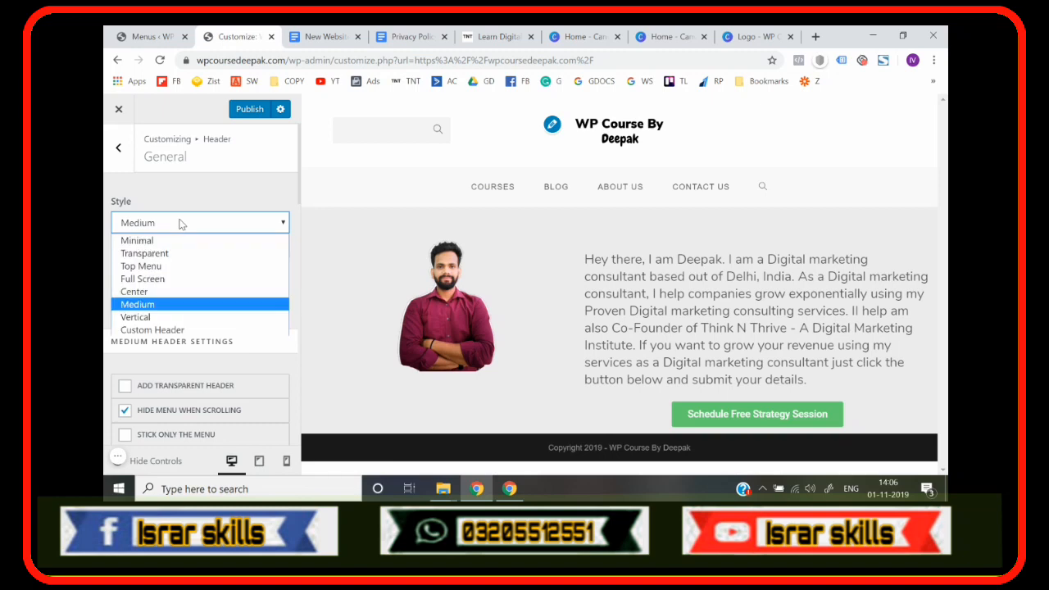
pyautogui.click(161, 242)
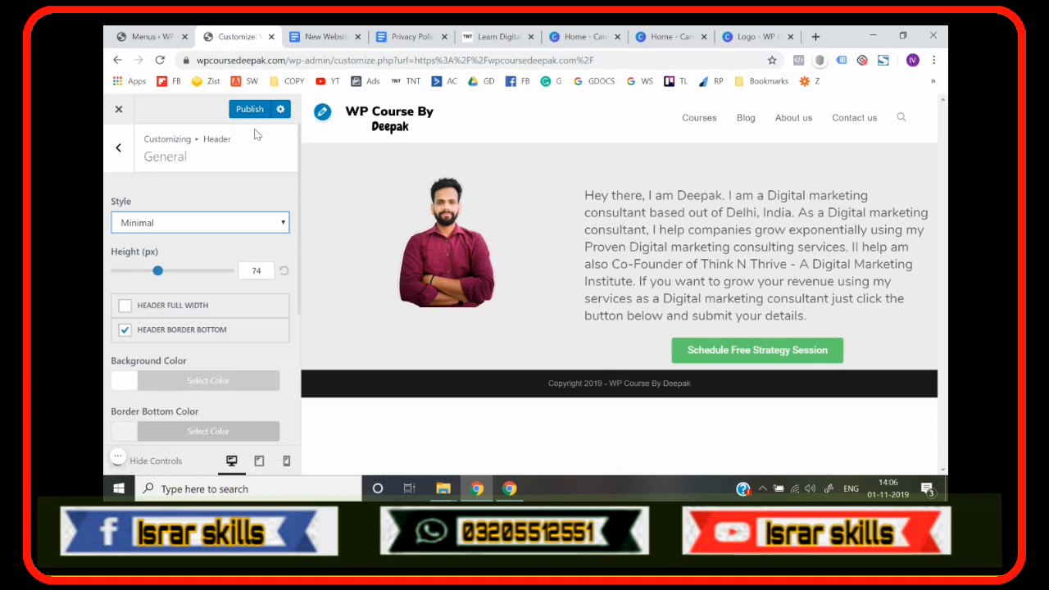
pyautogui.click(248, 111)
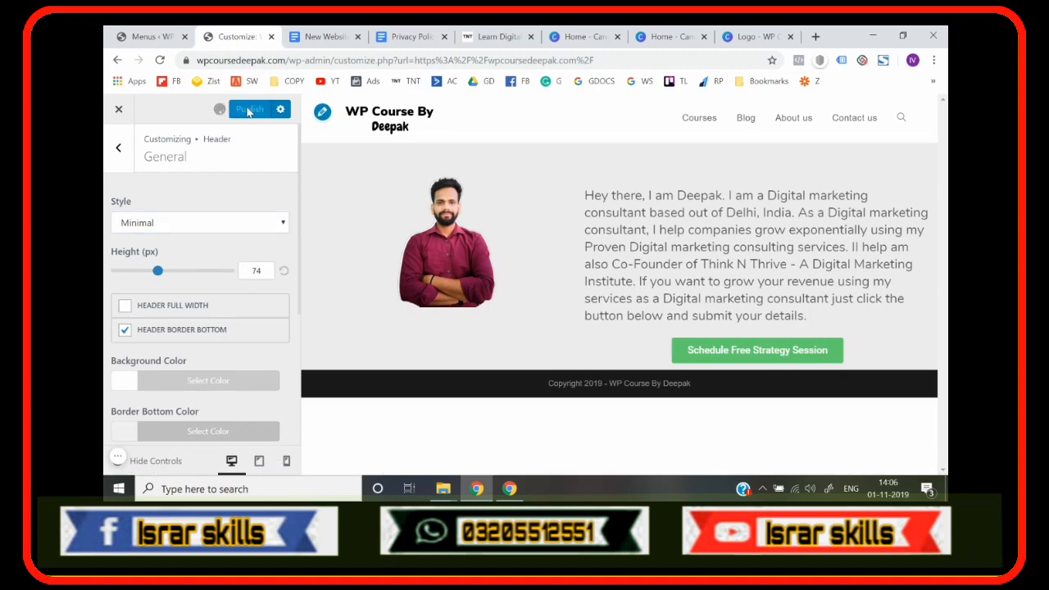
# - Return to the main Customizer sections, reopen the general Header settings and look through them again
pyautogui.click(118, 149)
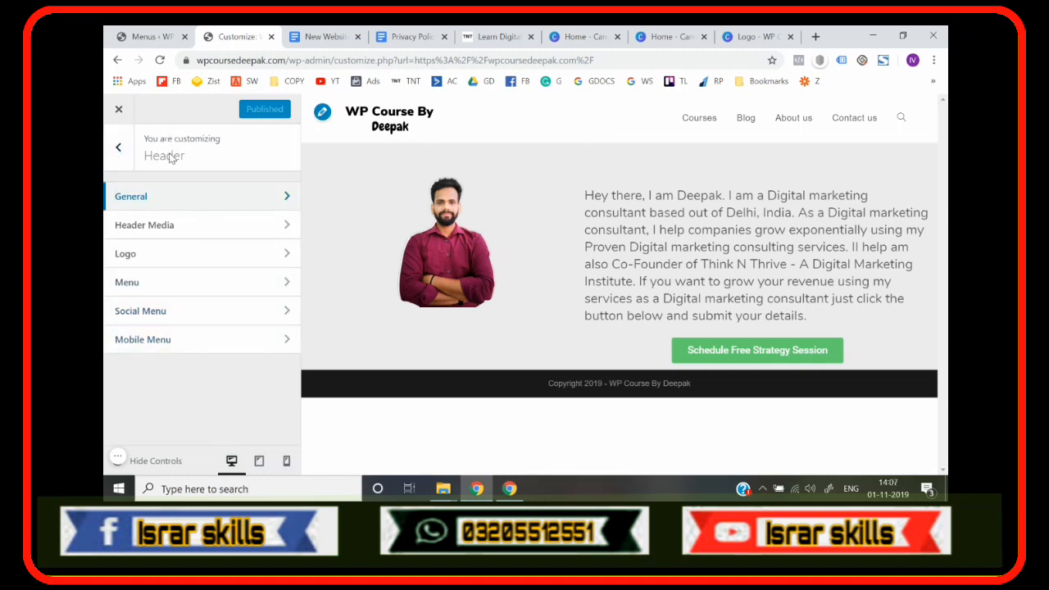
pyautogui.click(118, 148)
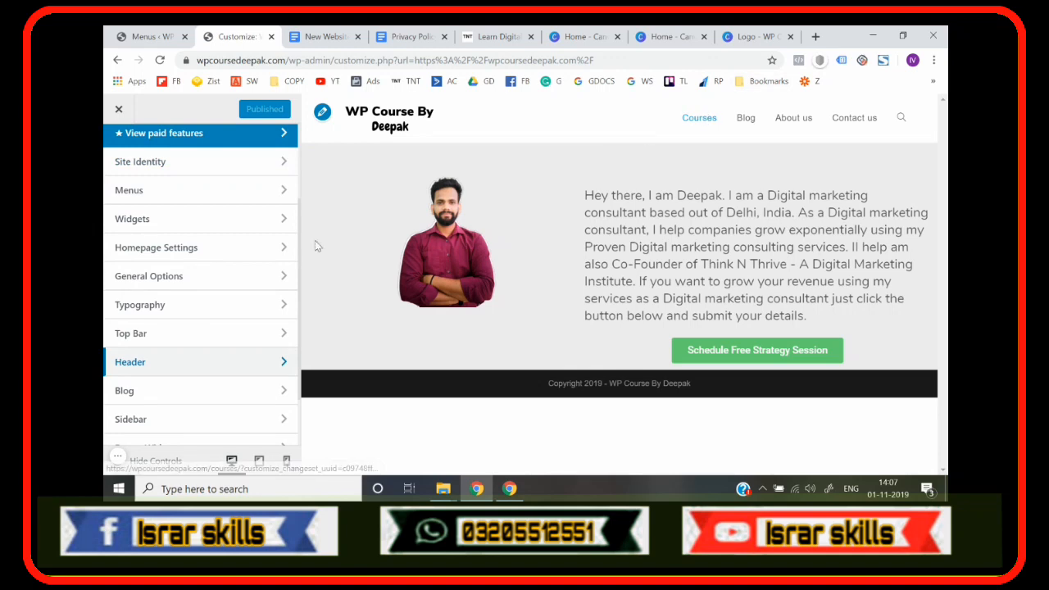
pyautogui.click(167, 364)
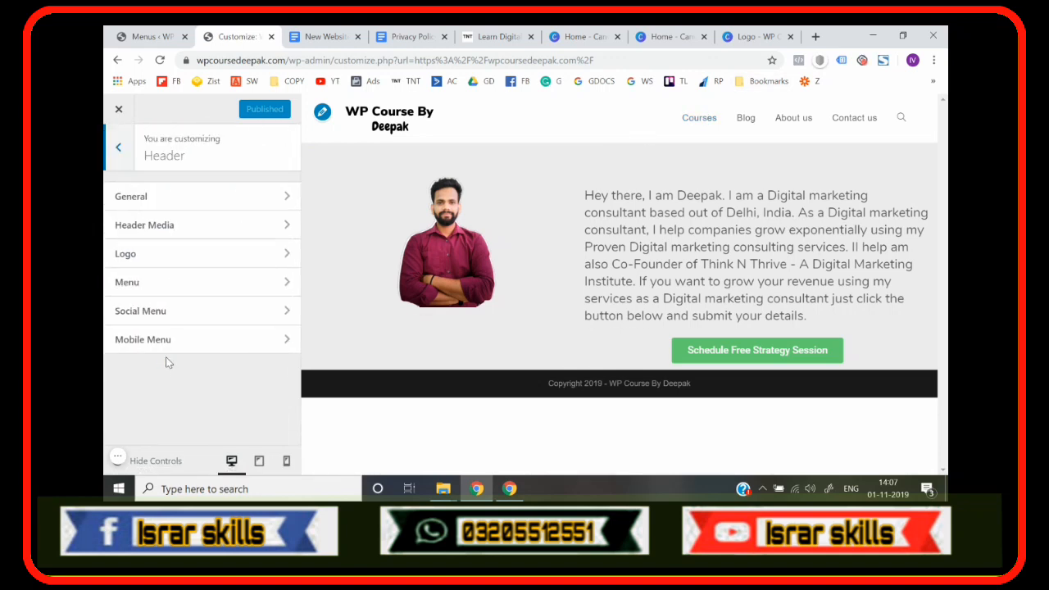
pyautogui.click(220, 200)
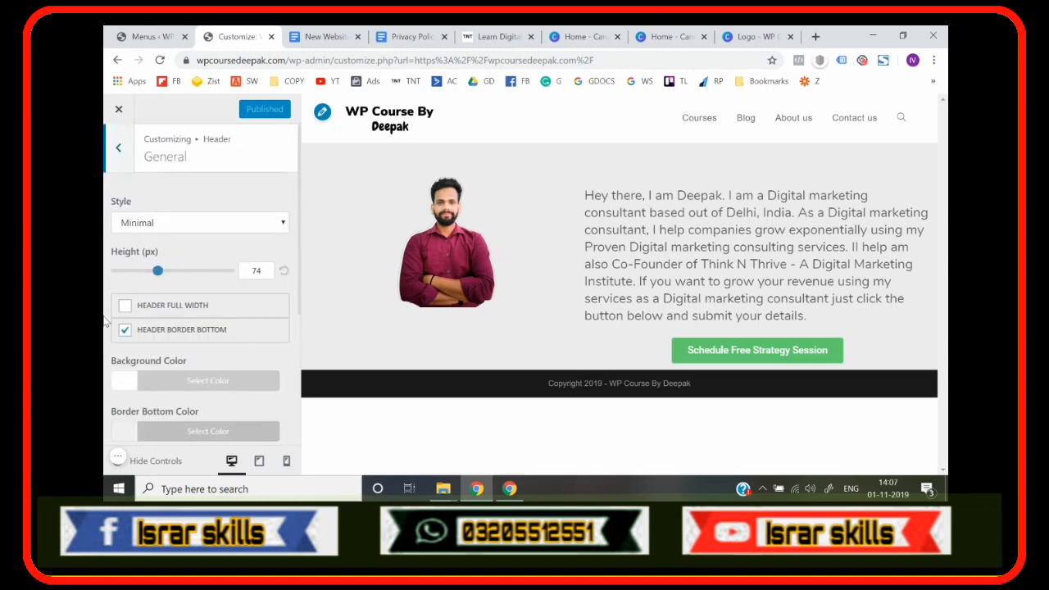
pyautogui.scroll(-3, 106, 321)
pyautogui.scroll(3, 107, 321)
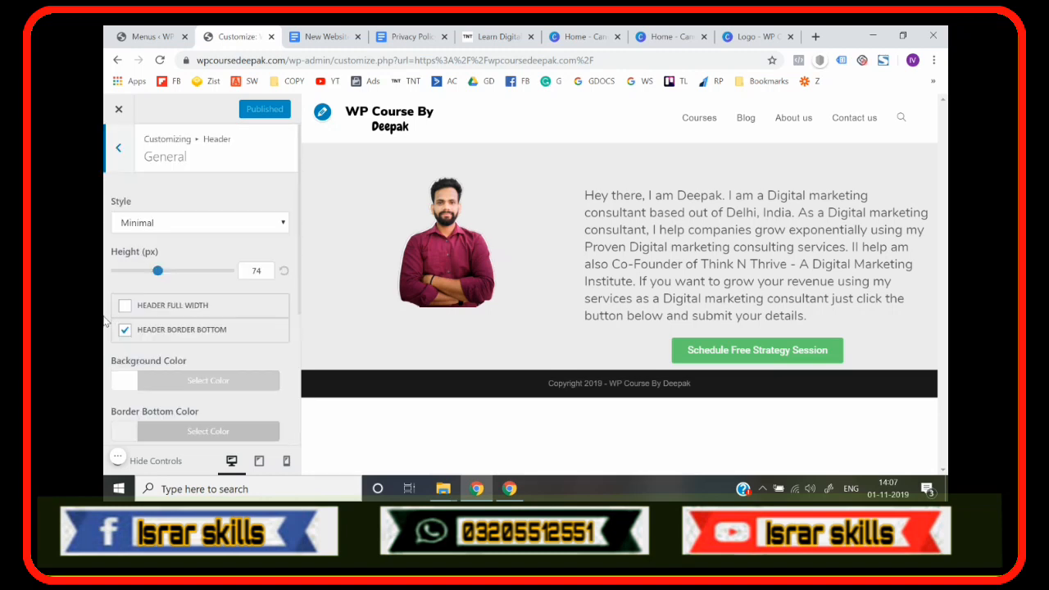
pyautogui.click(118, 149)
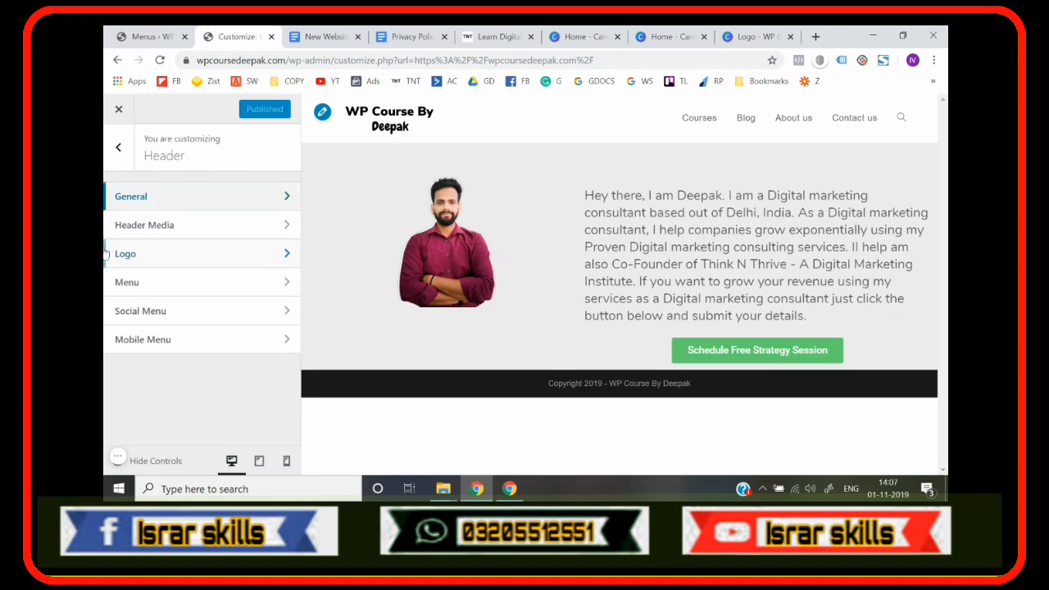
# - Look through the General Settings under General Options, from the page layout choices to the OpenGraph fields
pyautogui.click(118, 148)
pyautogui.scroll(-2, 205, 327)
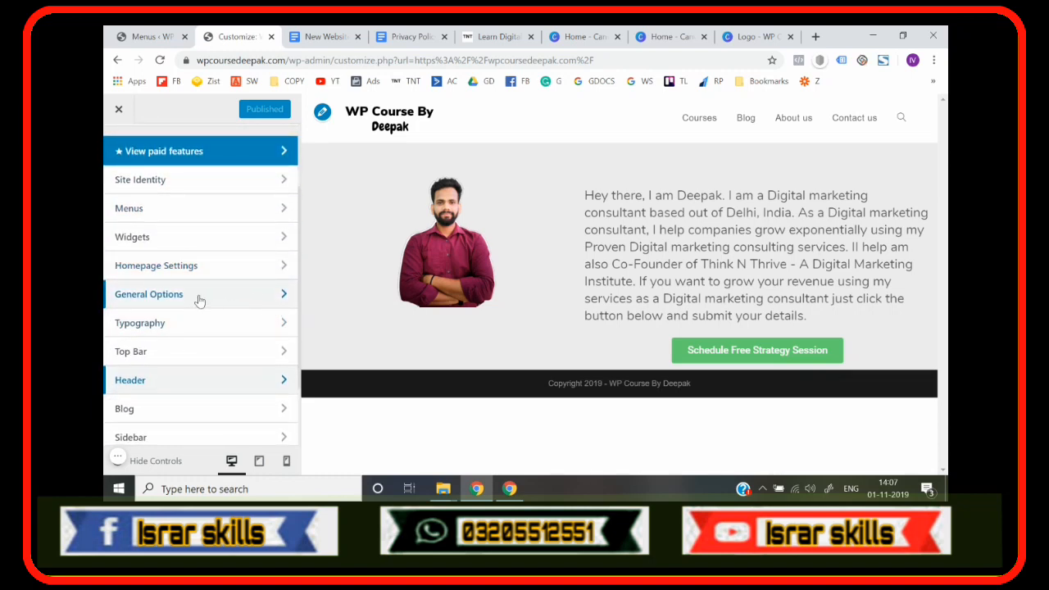
pyautogui.click(241, 295)
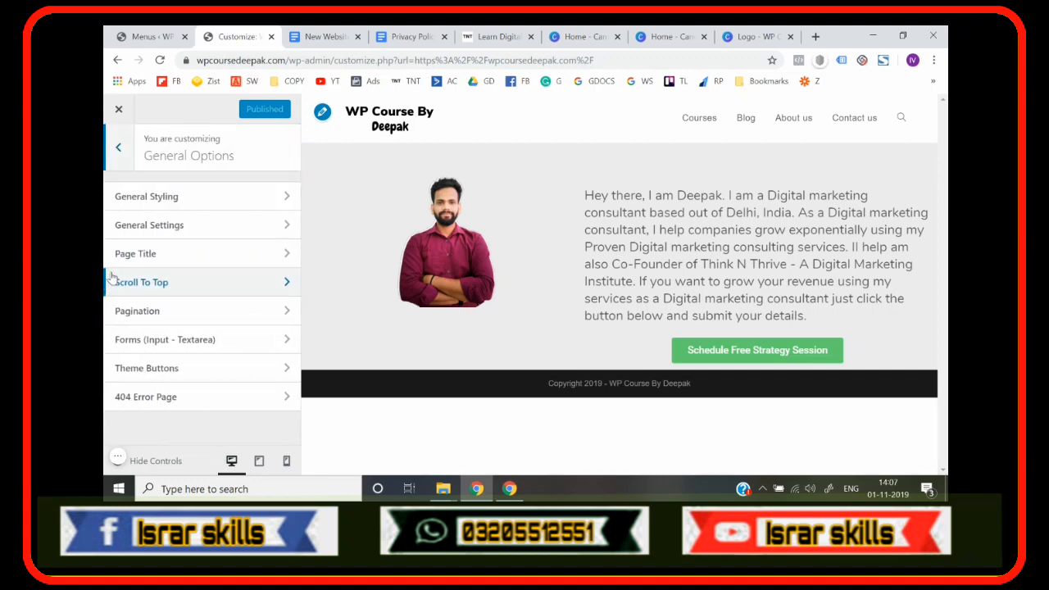
pyautogui.click(190, 233)
pyautogui.scroll(-2, 107, 303)
pyautogui.scroll(-10, 106, 307)
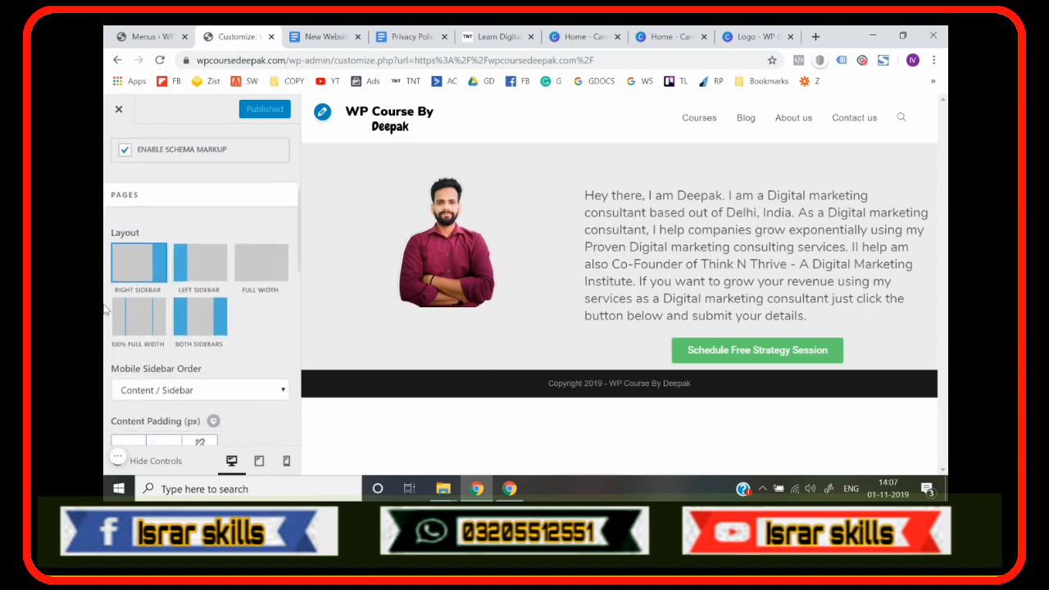
pyautogui.scroll(-2, 106, 307)
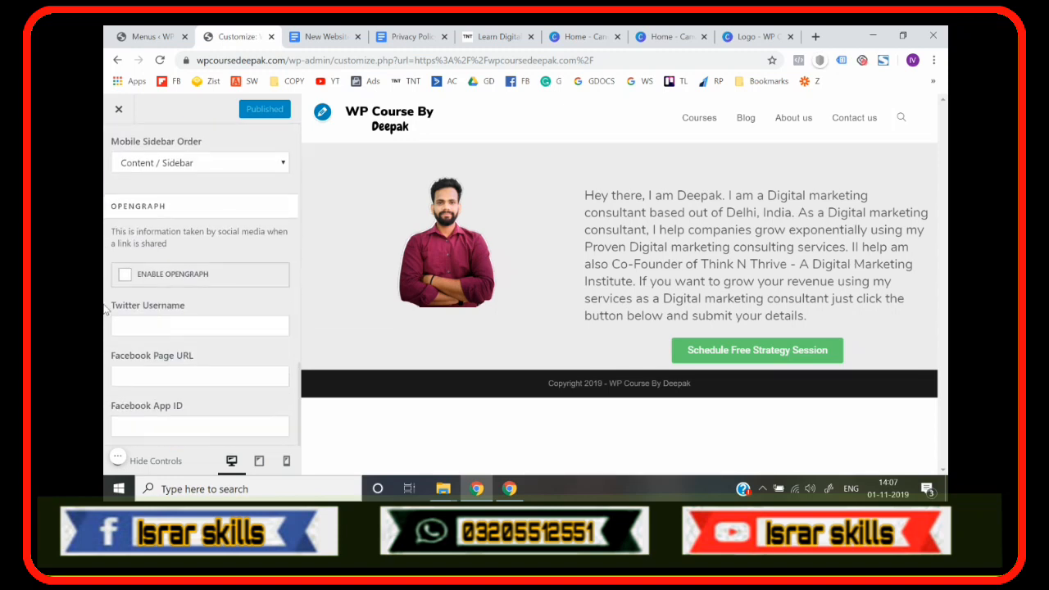
pyautogui.scroll(12, 115, 246)
pyautogui.click(120, 152)
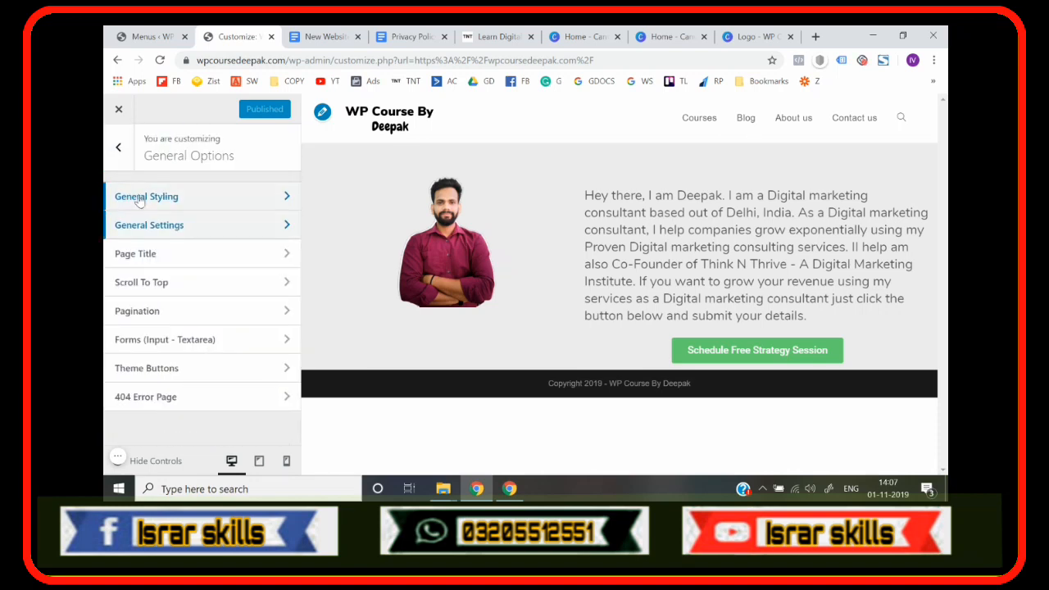
# - Review the General Styling options for primary, border, site background and link colors
pyautogui.click(146, 201)
pyautogui.scroll(-3, 104, 328)
pyautogui.scroll(-5, 104, 327)
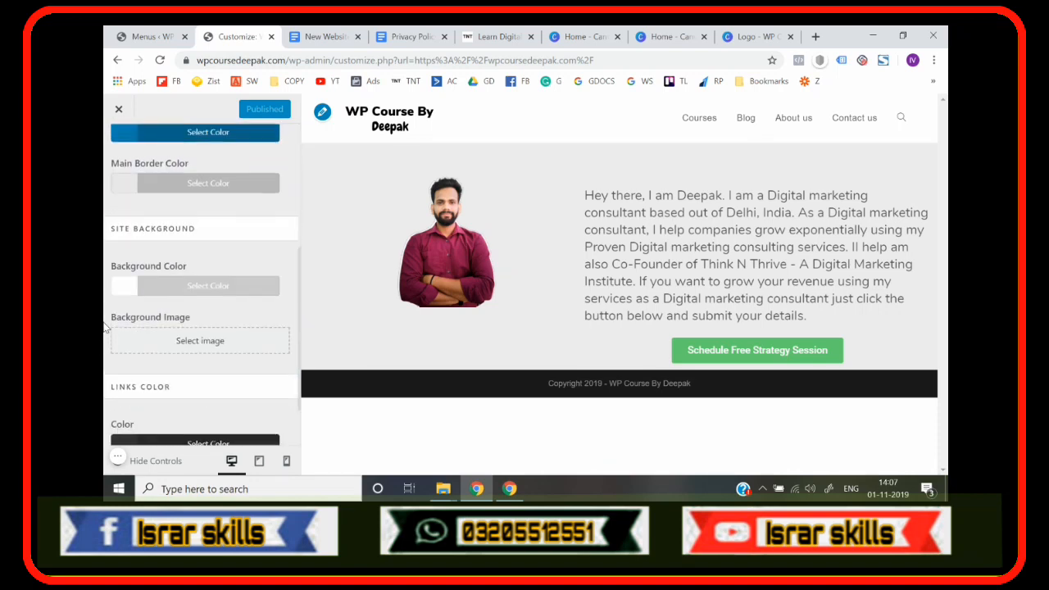
pyautogui.scroll(8, 104, 327)
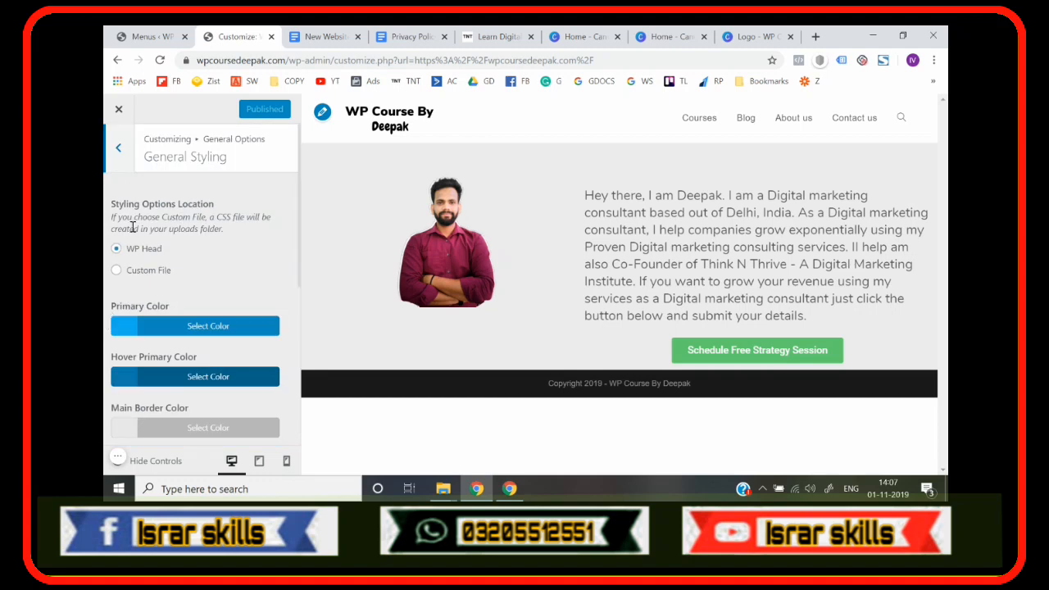
pyautogui.click(120, 150)
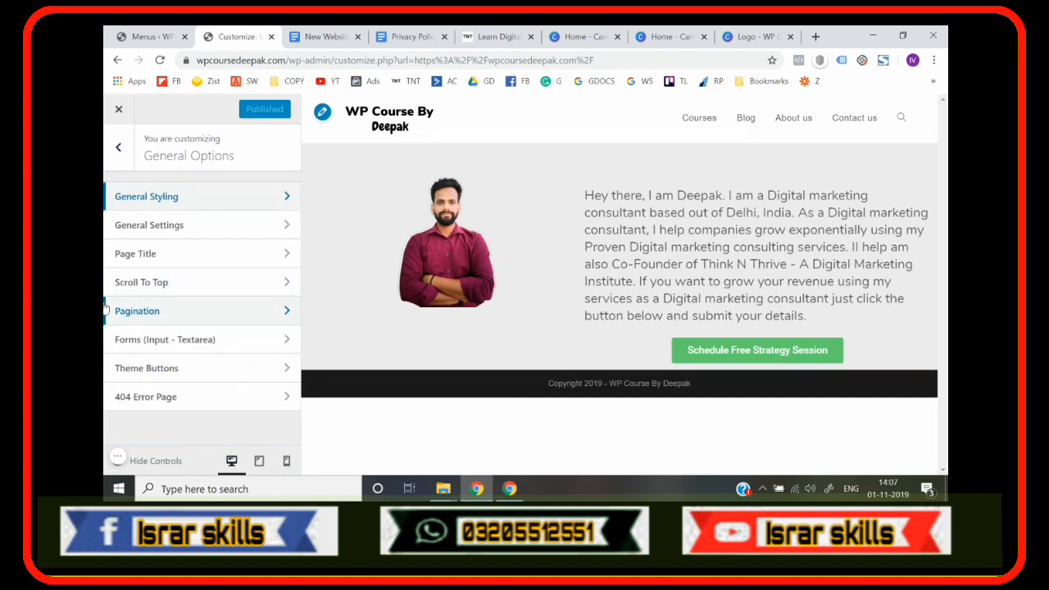
# - Open the Typography section of the Customizer and look through its list of text elements
pyautogui.click(118, 147)
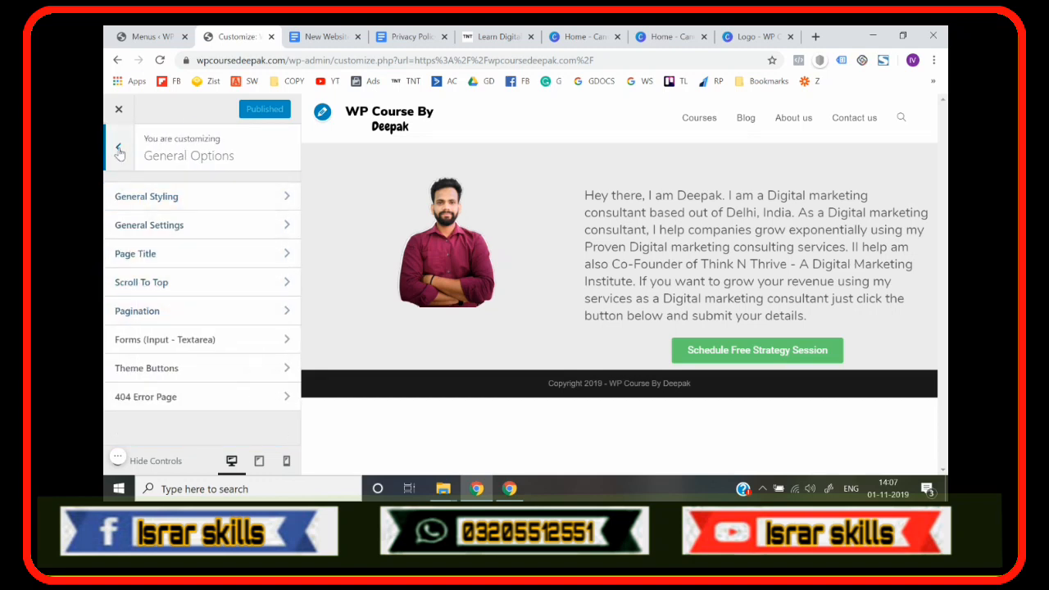
pyautogui.scroll(-1, 156, 288)
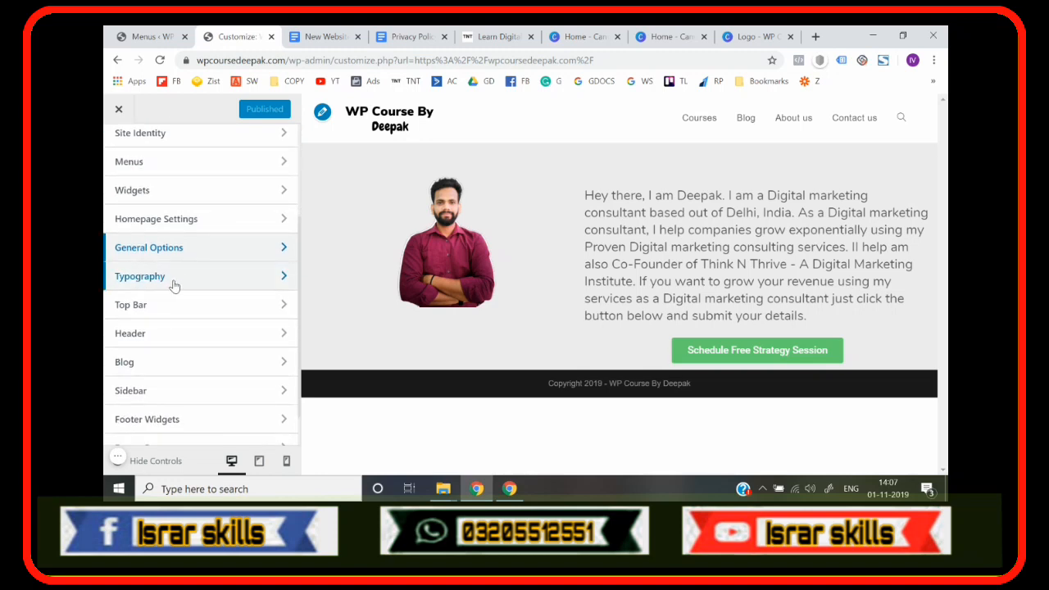
pyautogui.scroll(3, 151, 286)
pyautogui.scroll(-3, 208, 276)
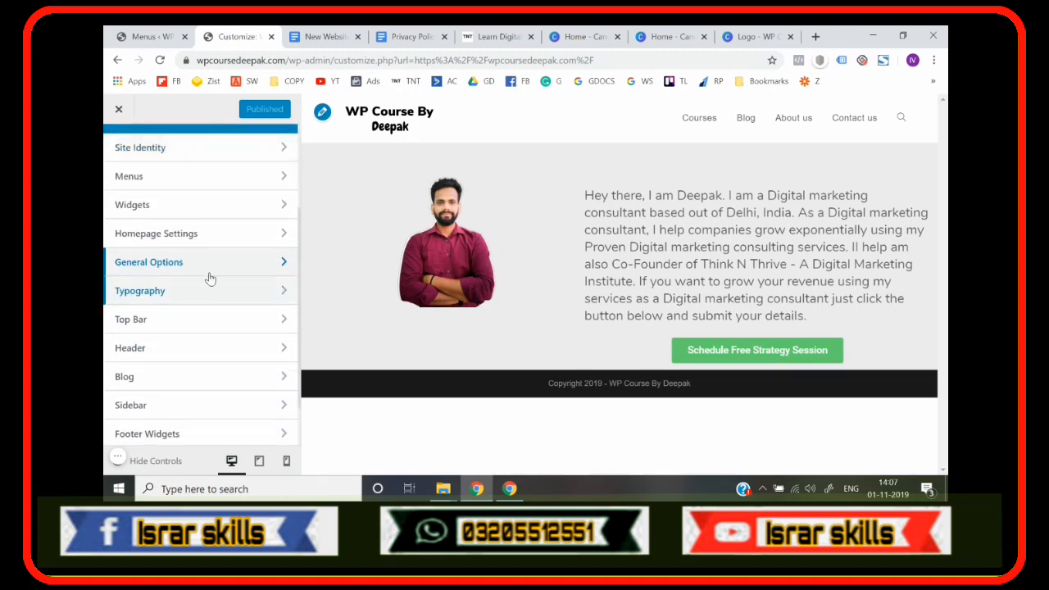
pyautogui.click(164, 301)
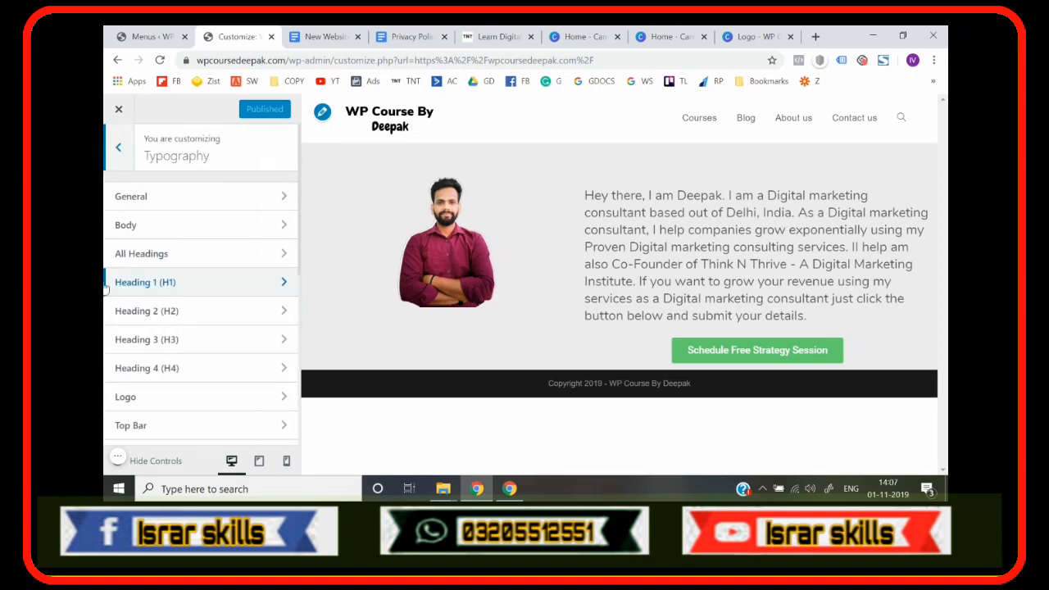
pyautogui.scroll(-2, 190, 386)
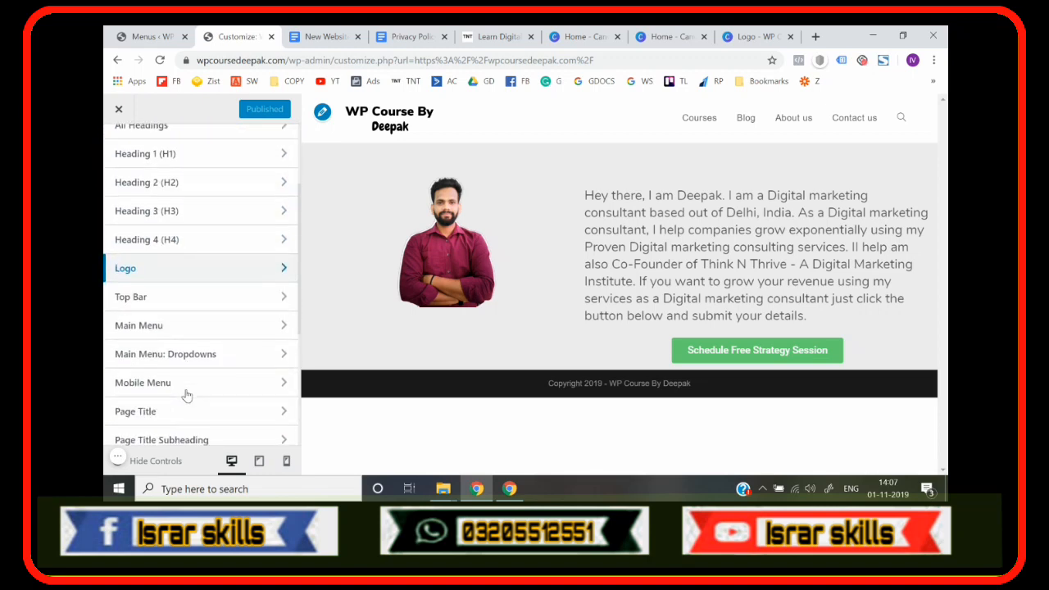
pyautogui.scroll(-3, 204, 333)
pyautogui.scroll(5, 222, 295)
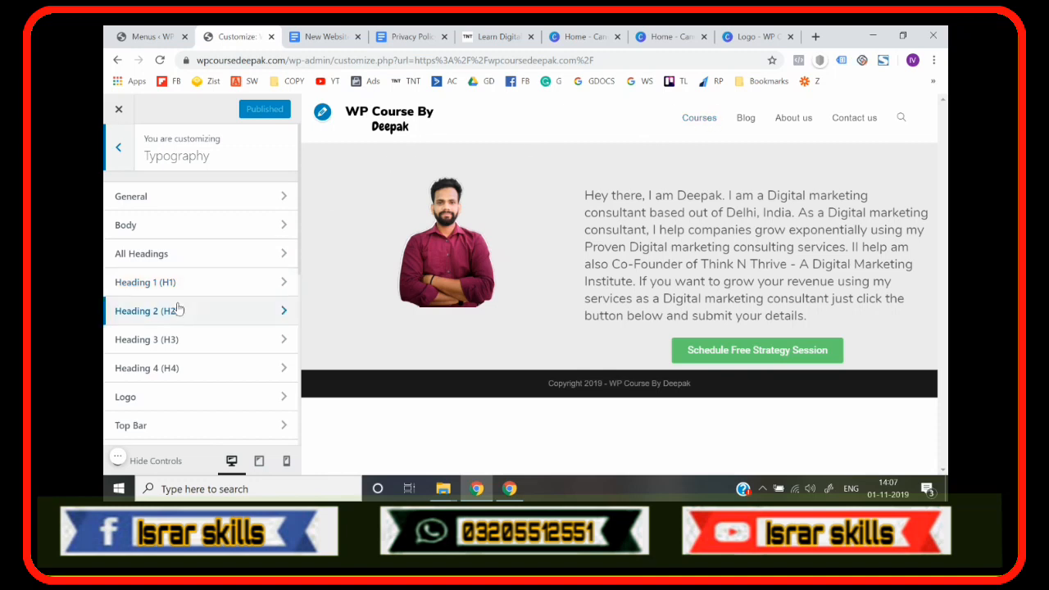
# - Open the Main Menu typography settings and set the font family to Nunito
pyautogui.scroll(-3, 178, 308)
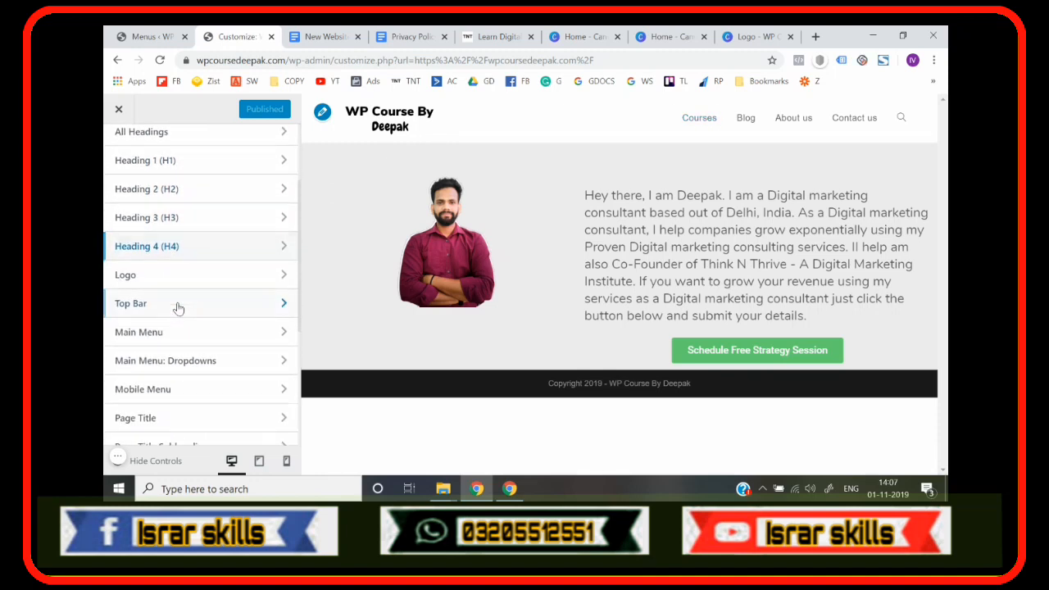
pyautogui.click(201, 343)
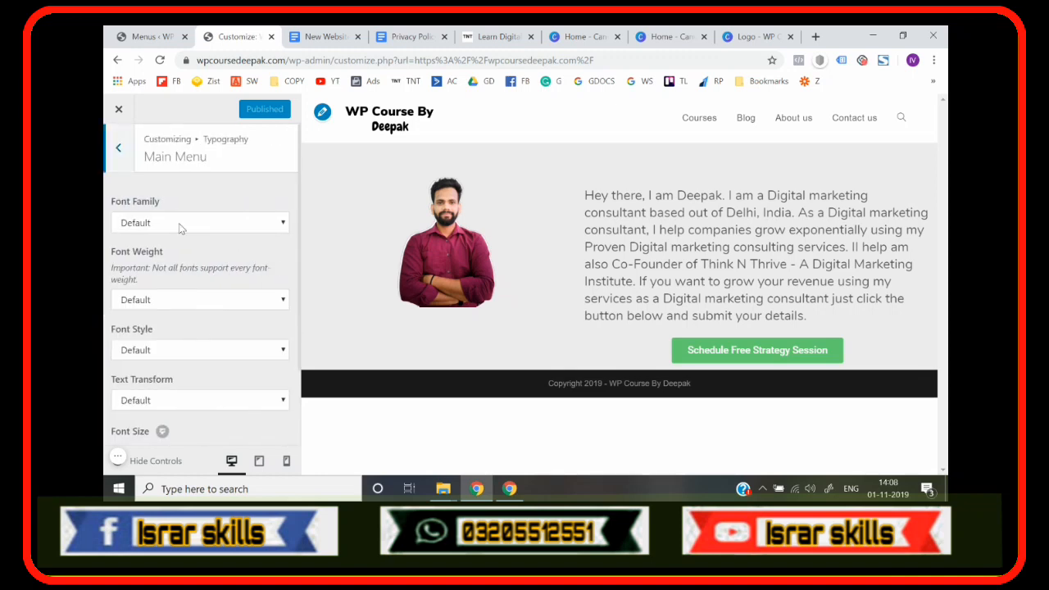
pyautogui.scroll(-1, 209, 212)
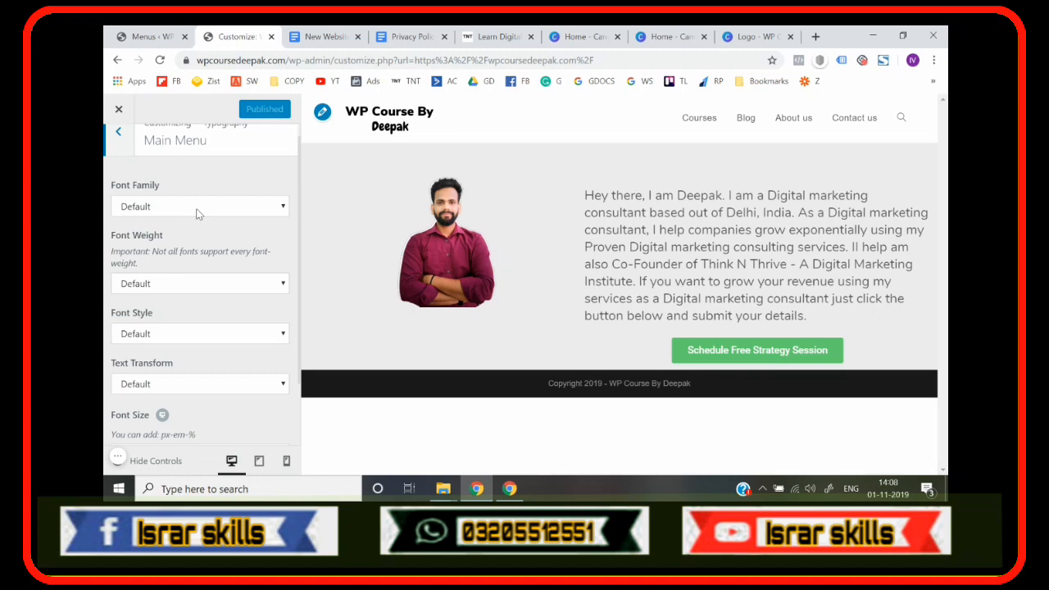
pyautogui.click(197, 207)
pyautogui.write('nun')
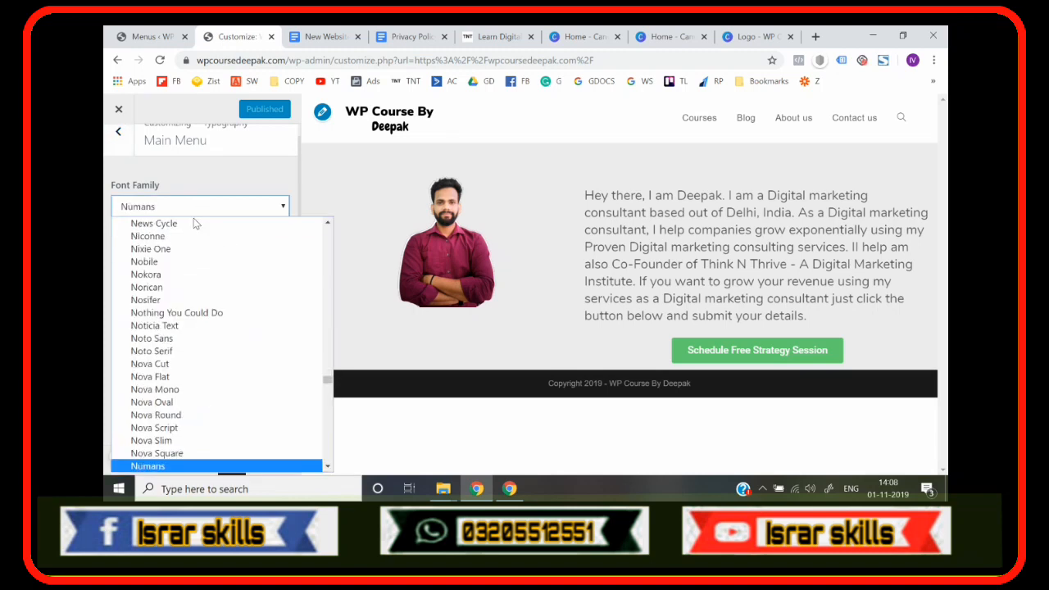
pyautogui.press('Return')
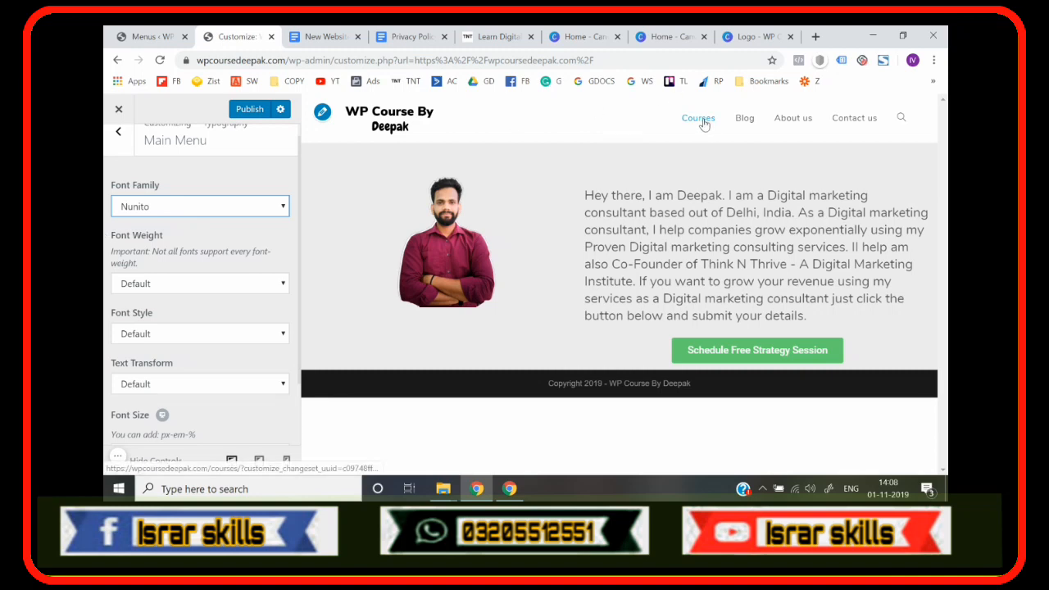
# - Set the main menu's font style to Normal
pyautogui.scroll(-1, 105, 313)
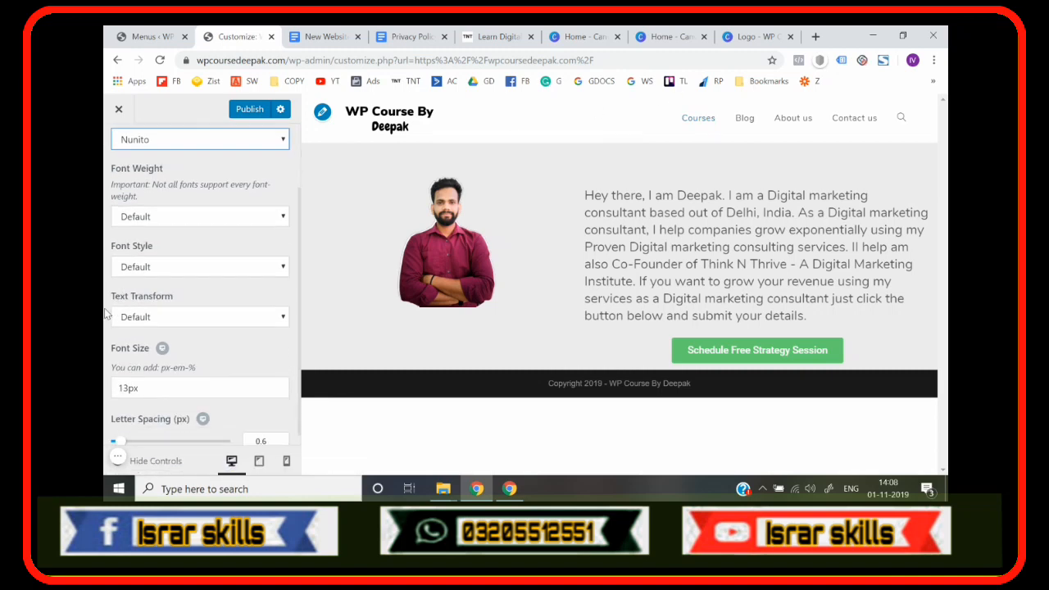
pyautogui.click(152, 268)
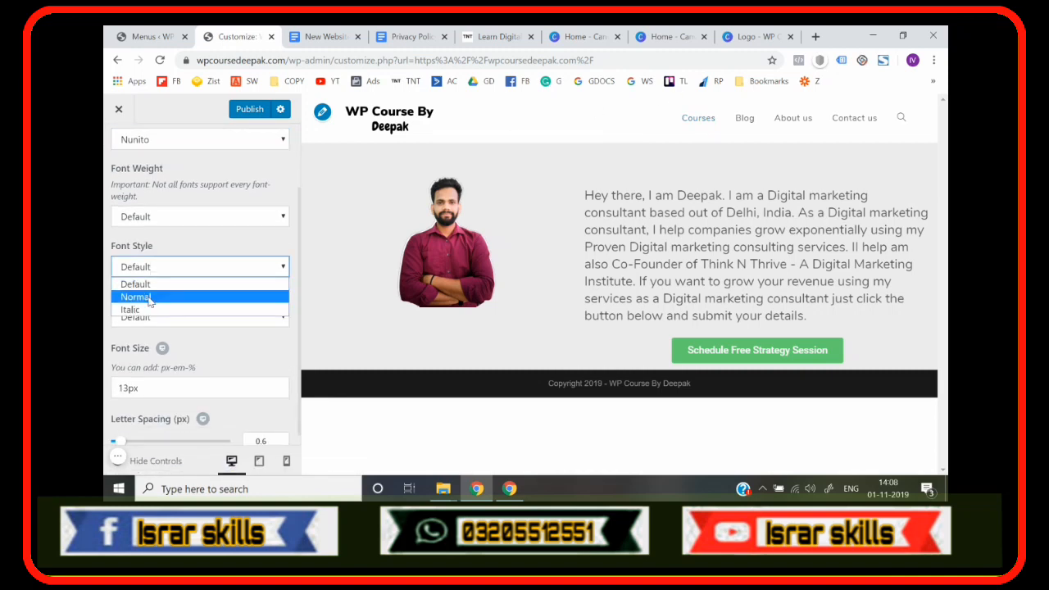
pyautogui.click(149, 298)
# - Set the main menu's font size to 15px
pyautogui.scroll(-1, 105, 314)
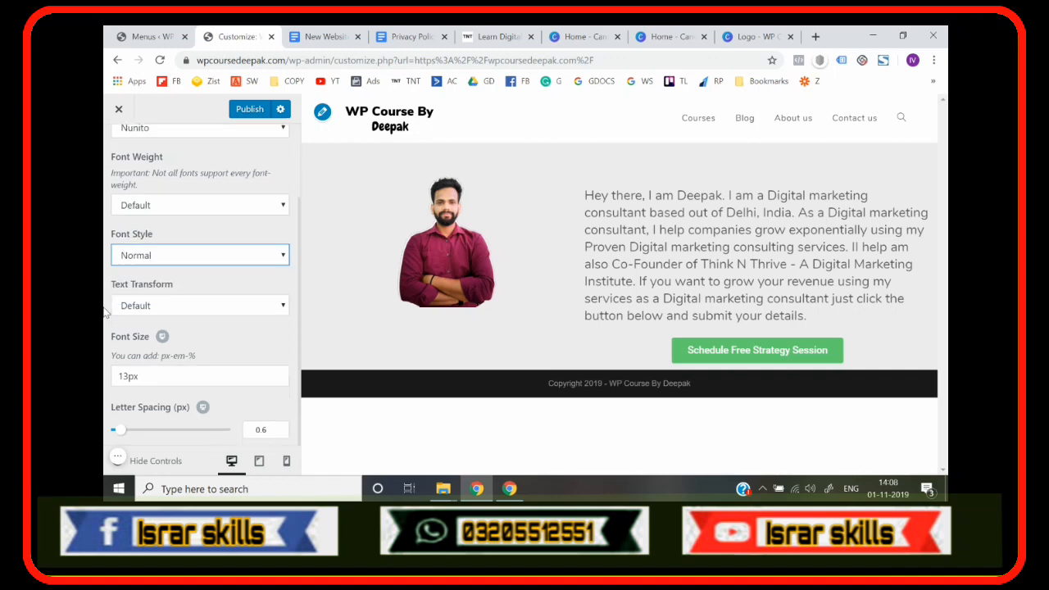
pyautogui.click(128, 379)
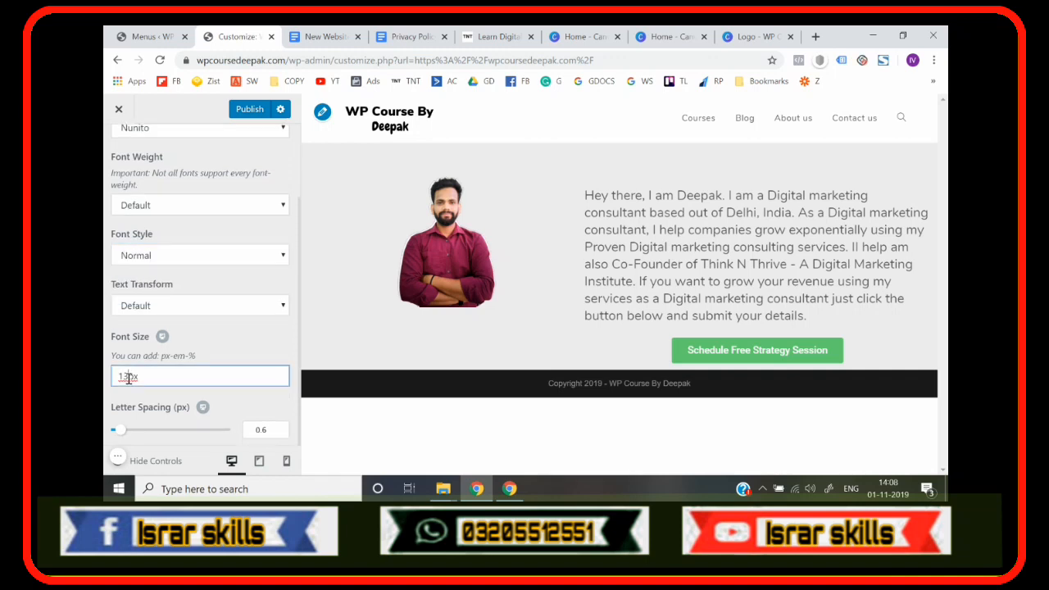
pyautogui.press('BackSpace')
pyautogui.write('5')
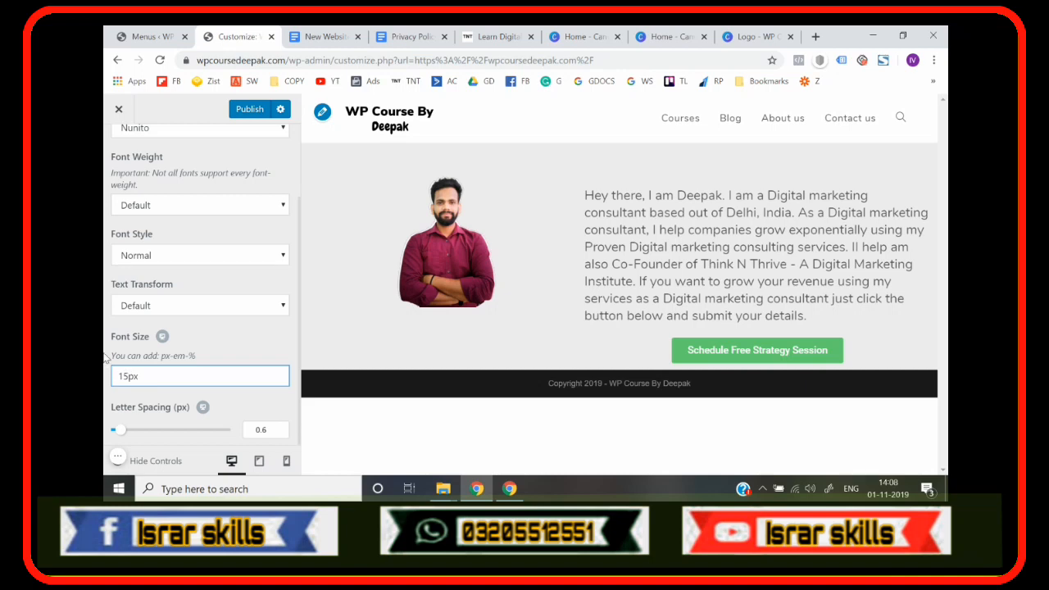
pyautogui.click(104, 353)
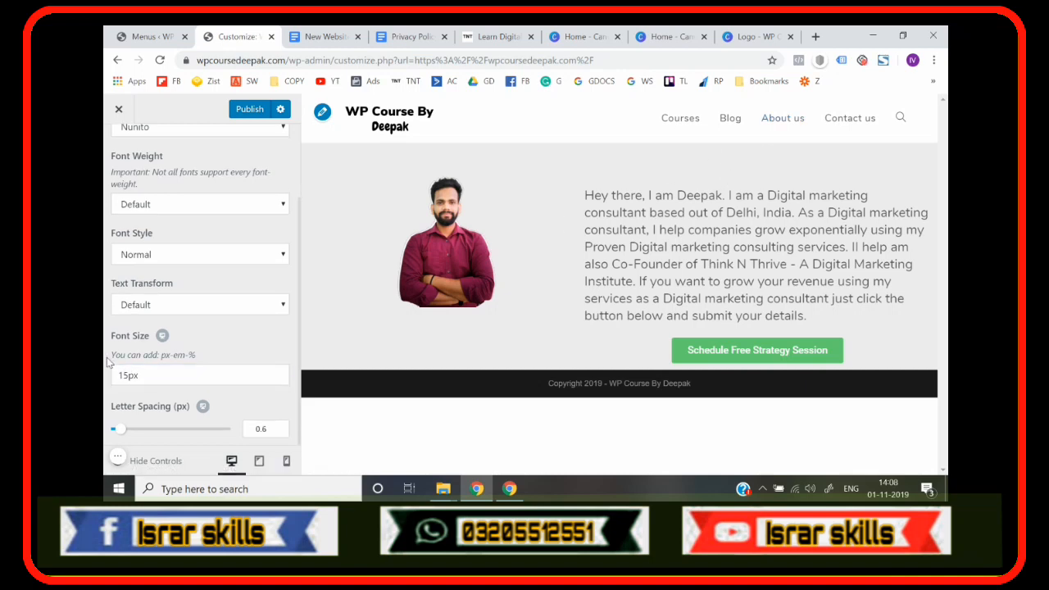
# - Publish the main menu typography changes and close the Customizer to return to the live site
pyautogui.scroll(2, 107, 361)
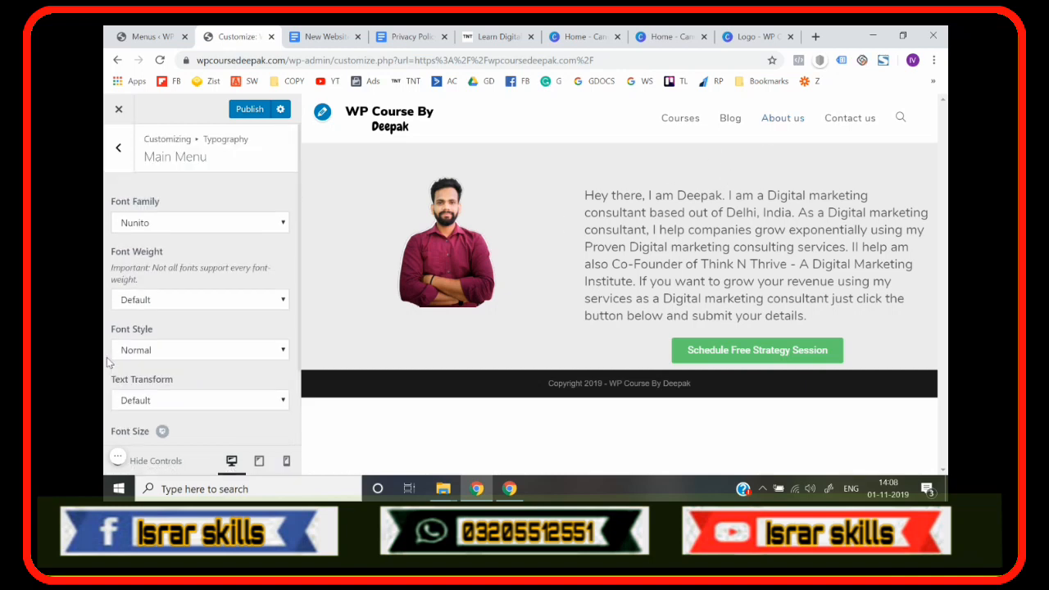
pyautogui.click(250, 115)
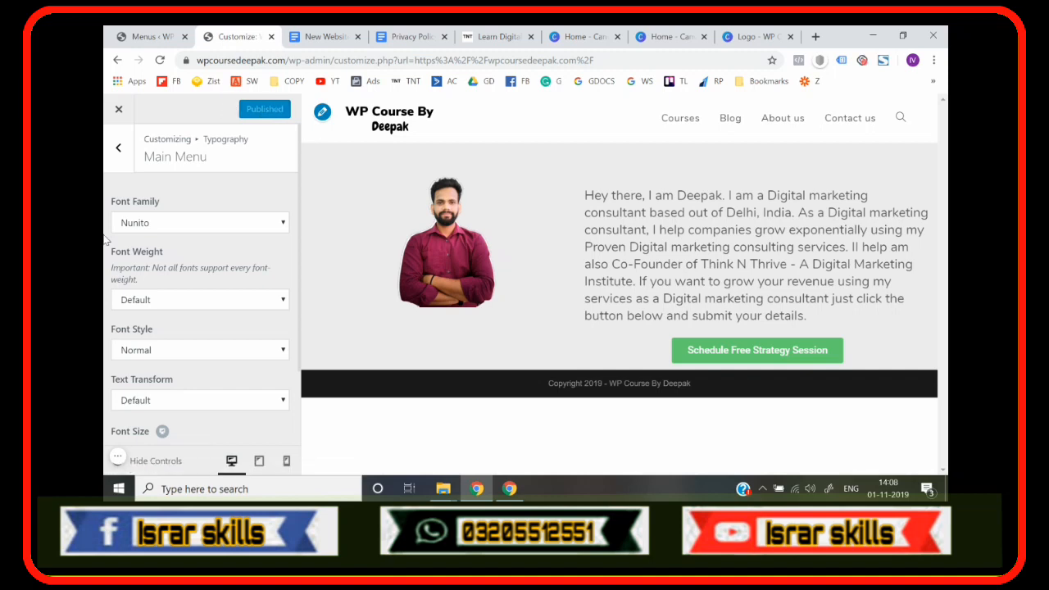
pyautogui.click(119, 110)
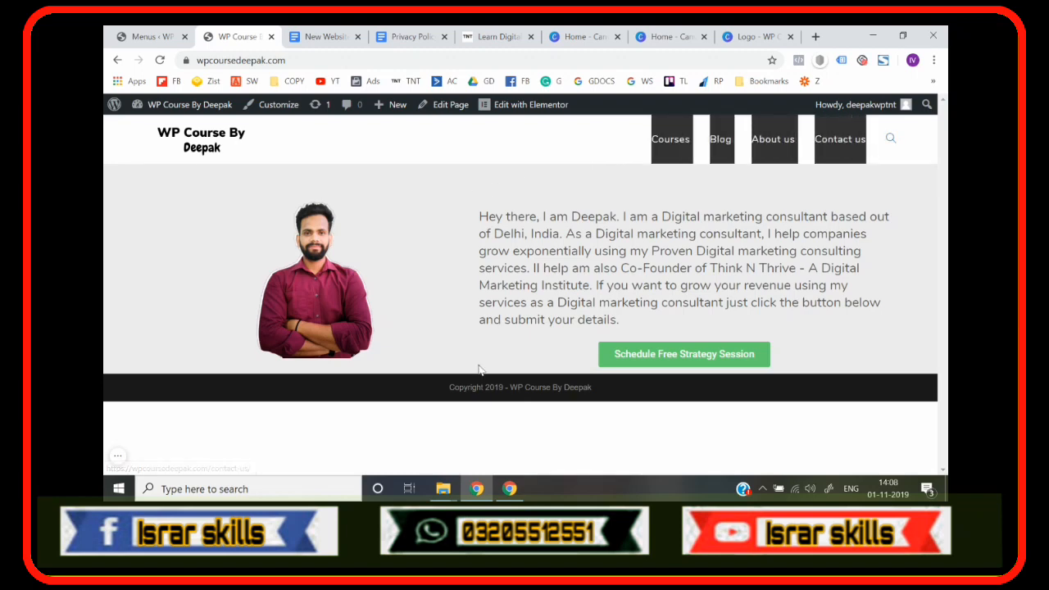
# - Highlight the copyright line in the live homepage's footer to examine its text
pyautogui.moveTo(452, 388); pyautogui.dragTo(672, 394)
pyautogui.click(671, 394)
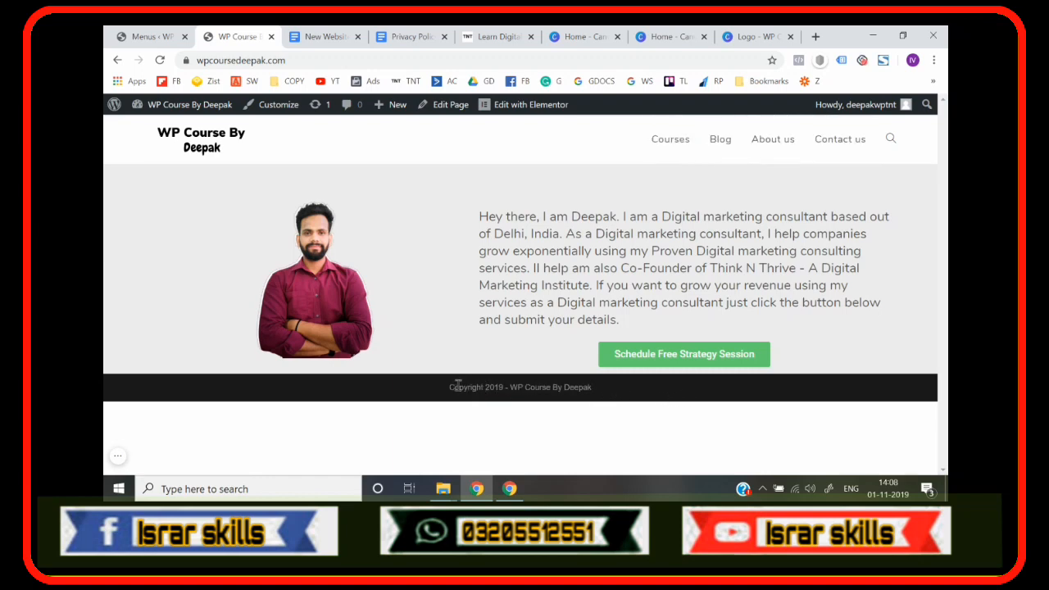
pyautogui.moveTo(453, 386); pyautogui.dragTo(660, 395)
pyautogui.click(660, 395)
pyautogui.moveTo(453, 387); pyautogui.dragTo(664, 398)
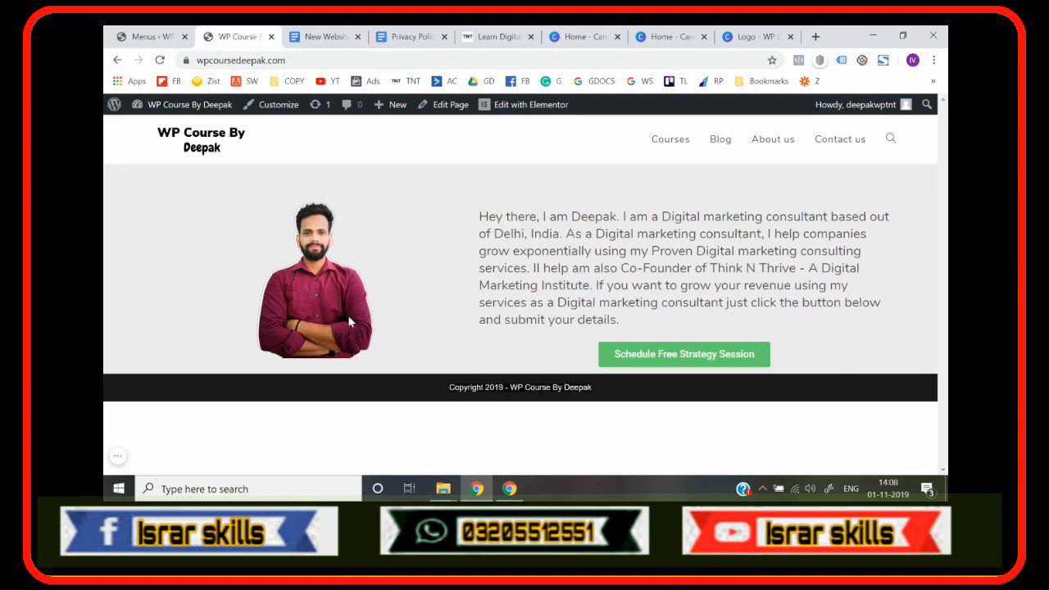
# - Go to the WordPress admin dashboard and bring up the options for Pages
pyautogui.moveTo(214, 107)
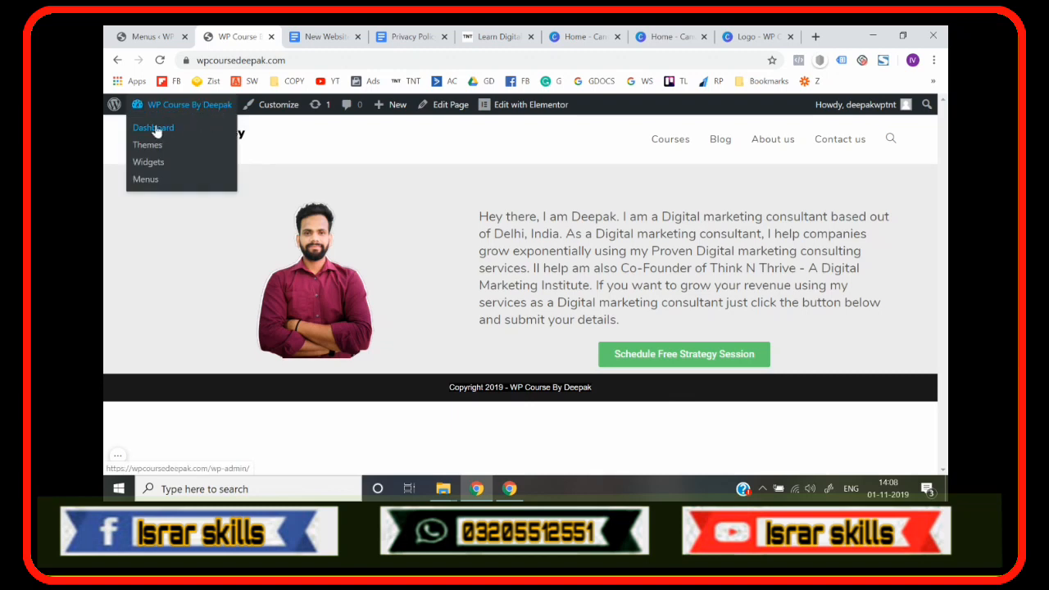
pyautogui.click(154, 129)
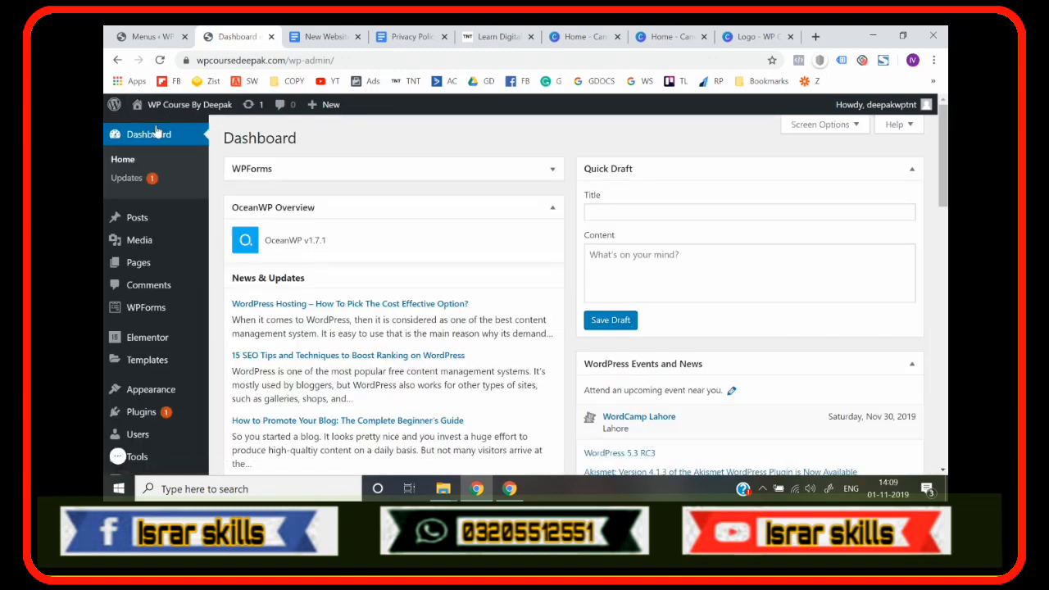
pyautogui.moveTo(156, 266)
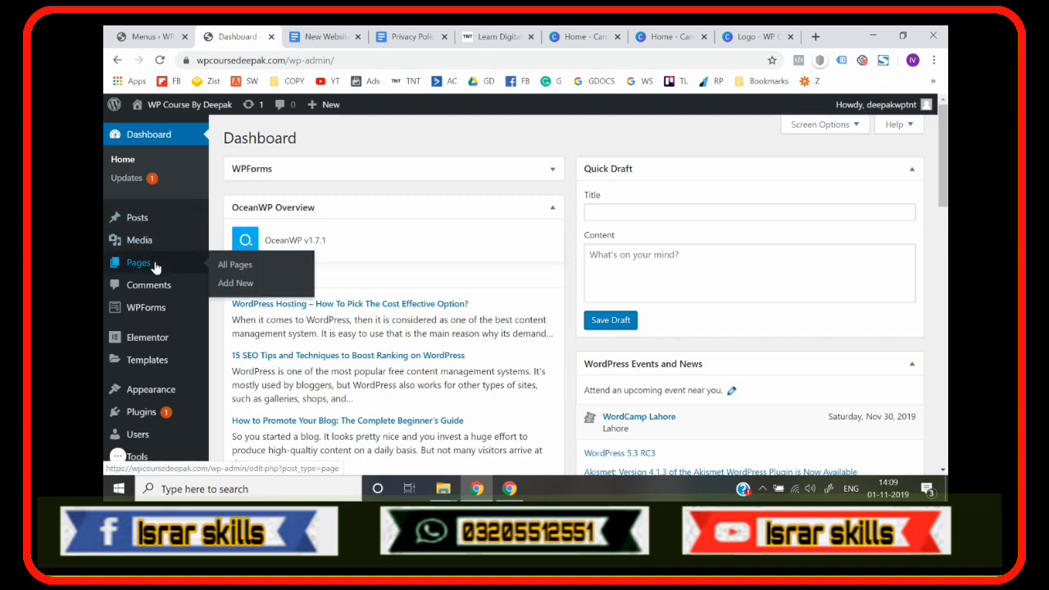